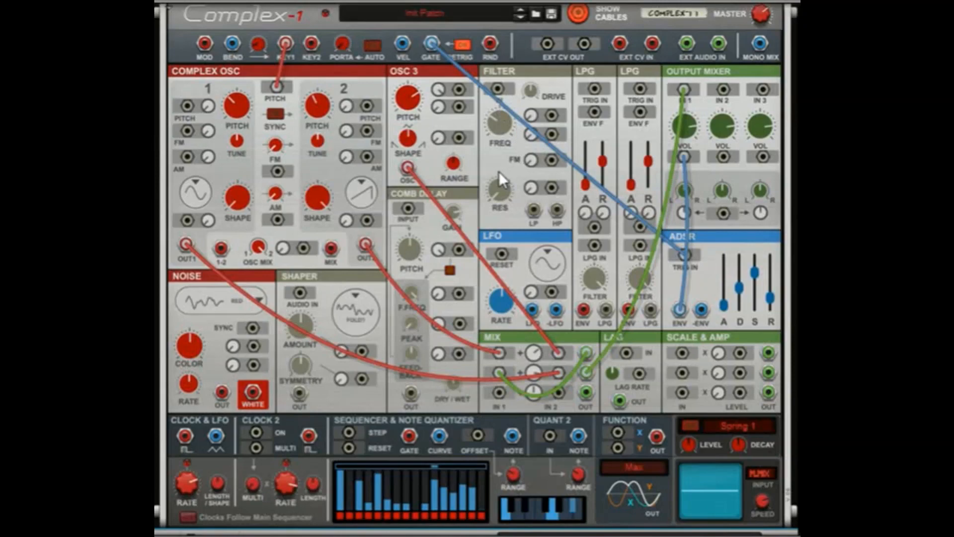
Reset the Complex-1 device to its initial patch and display its patch cables
{"action": "right_click", "coordinate": [494, 170]}
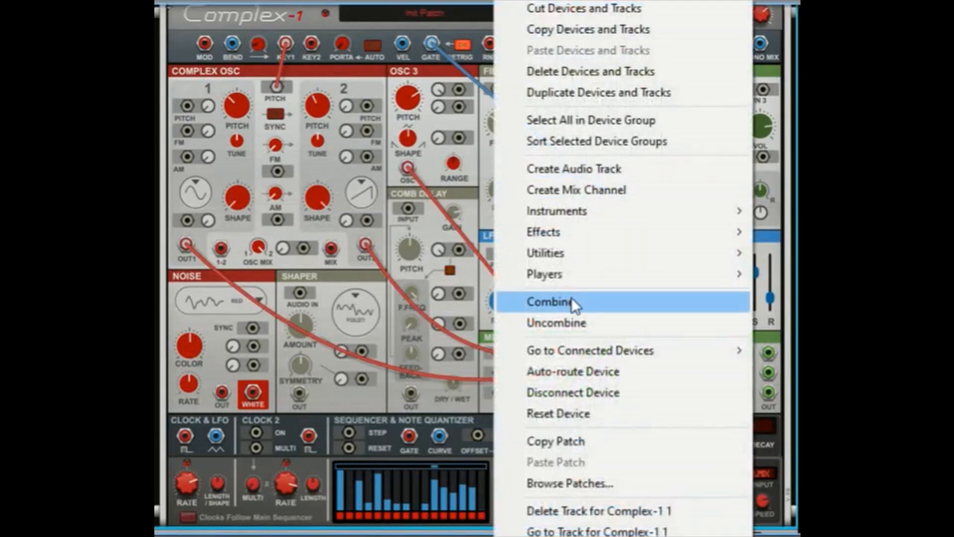
{"action": "left_click", "coordinate": [589, 415]}
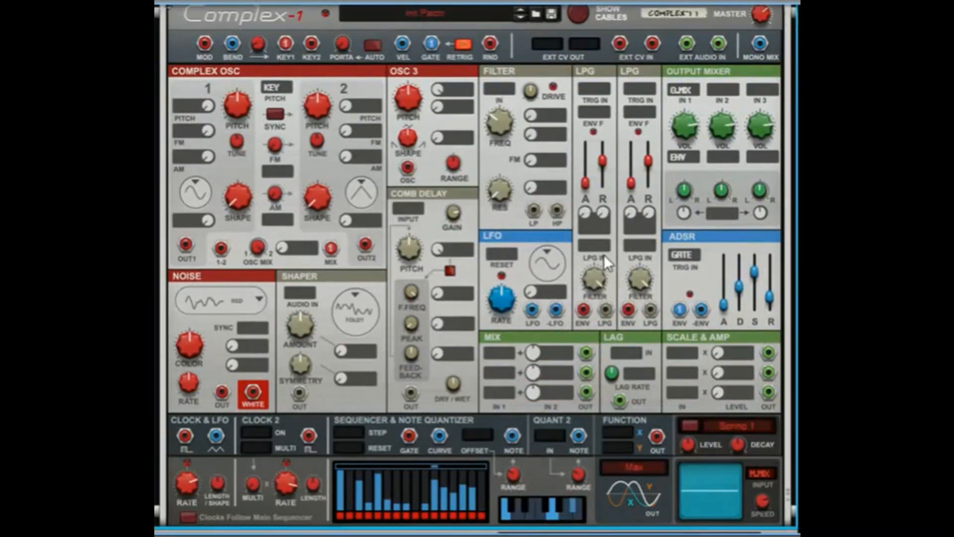
{"action": "scroll", "coordinate": [604, 42], "scroll_direction": "up", "scroll_amount": 2}
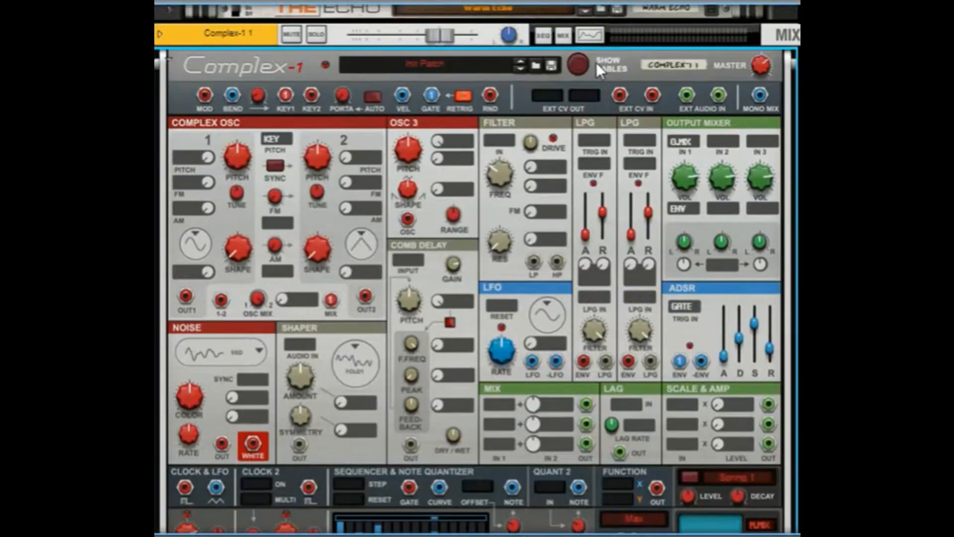
{"action": "left_click", "coordinate": [580, 62]}
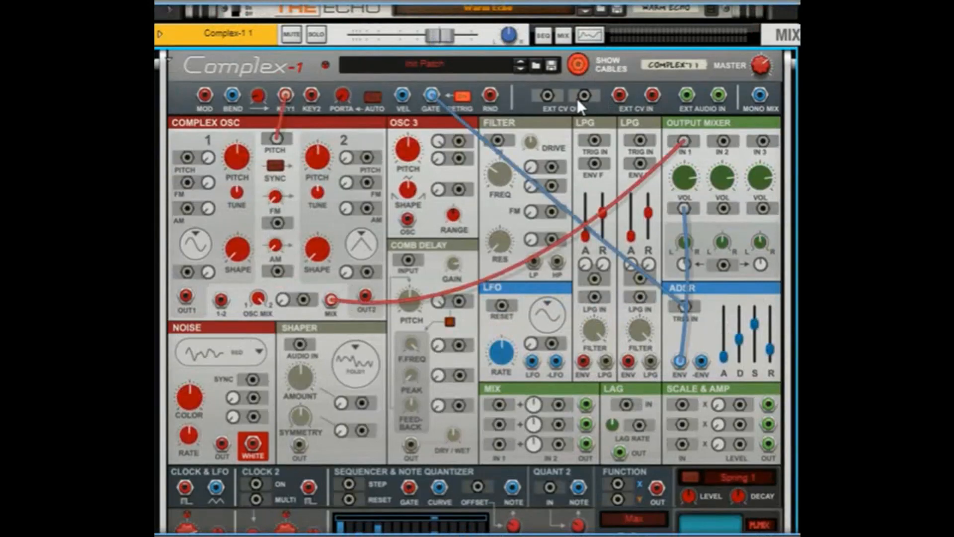
{"action": "scroll", "coordinate": [577, 98], "scroll_direction": "down", "scroll_amount": 2}
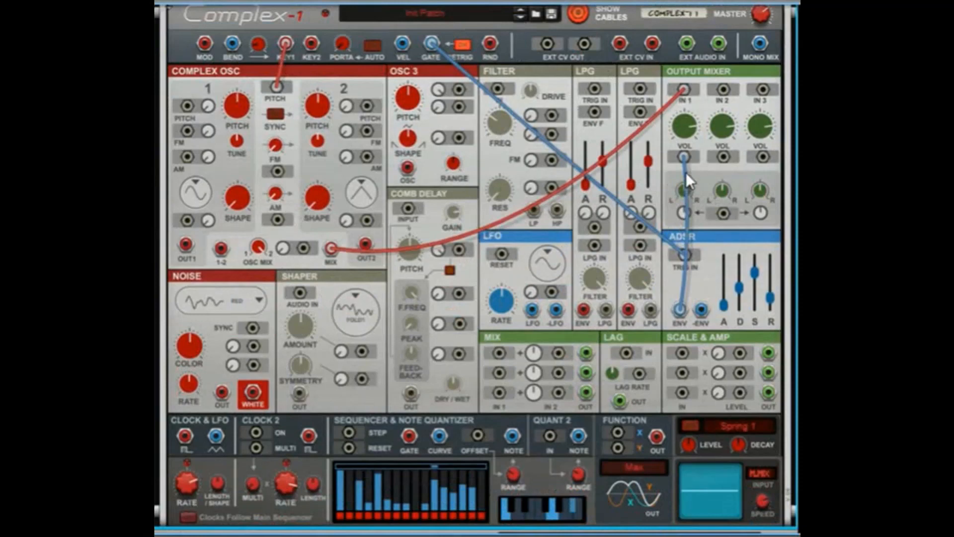
Unplug all four default cables: envelope to volume, gate to ADSR trigger, oscillator mix to output, and KEY1 to oscillator pitch
{"action": "left_click_drag", "start_coordinate": [684, 157], "coordinate": [688, 308]}
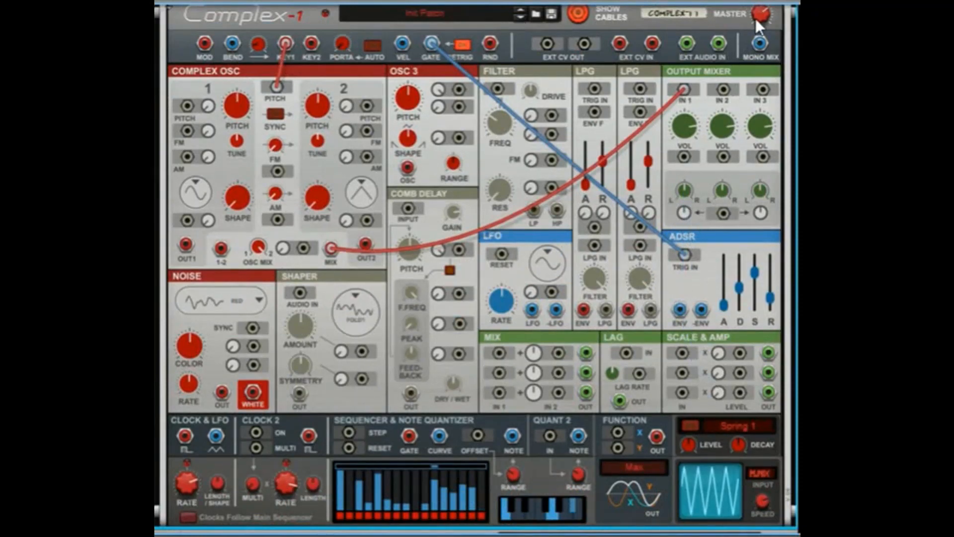
{"action": "left_click_drag", "start_coordinate": [684, 255], "coordinate": [443, 51]}
{"action": "left_click_drag", "start_coordinate": [687, 94], "coordinate": [336, 245]}
{"action": "left_click_drag", "start_coordinate": [278, 84], "coordinate": [389, 35]}
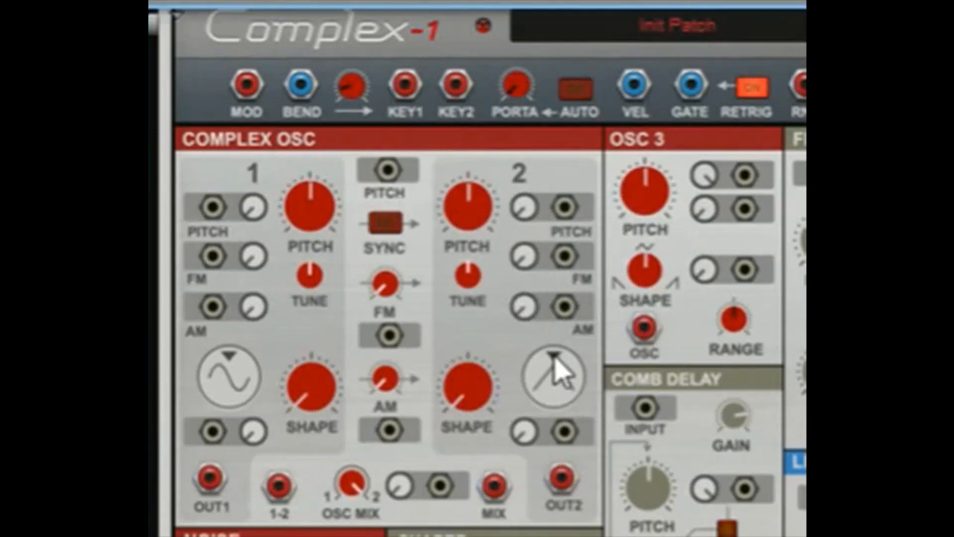
Patch oscillator 2's output directly into output mixer input 1 and unplug it again
{"action": "left_click_drag", "start_coordinate": [561, 482], "coordinate": [568, 502]}
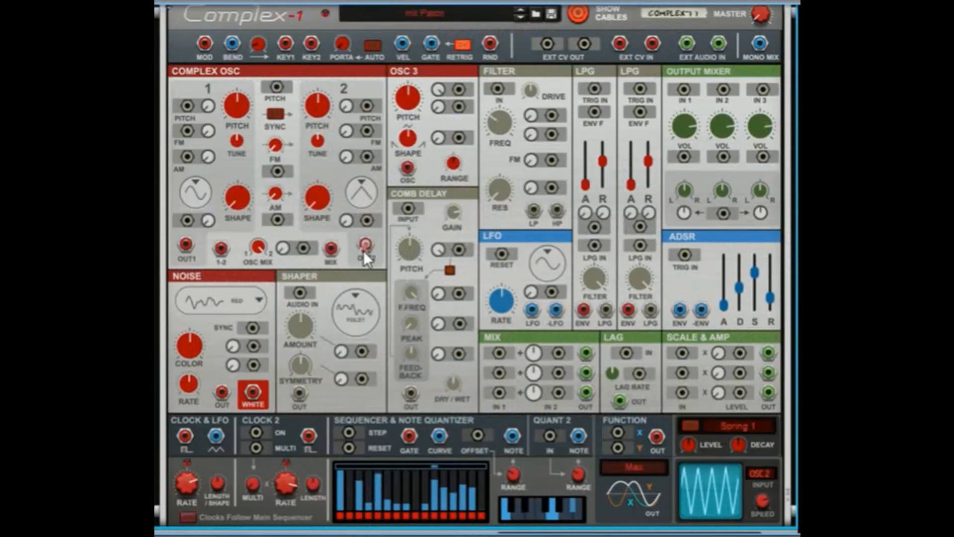
{"action": "left_click_drag", "start_coordinate": [562, 478], "coordinate": [653, 467]}
{"action": "left_click_drag", "start_coordinate": [412, 232], "coordinate": [687, 91]}
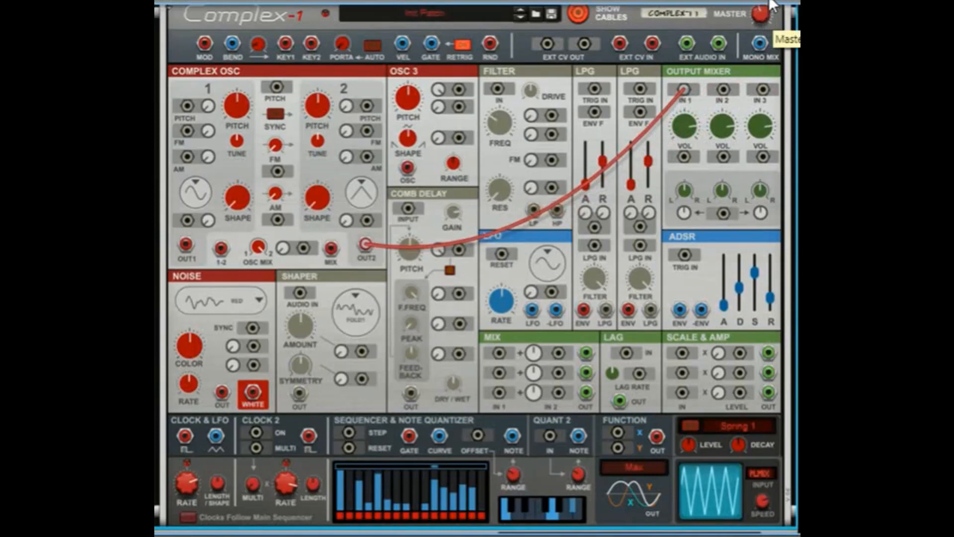
{"action": "left_click_drag", "start_coordinate": [684, 88], "coordinate": [398, 286]}
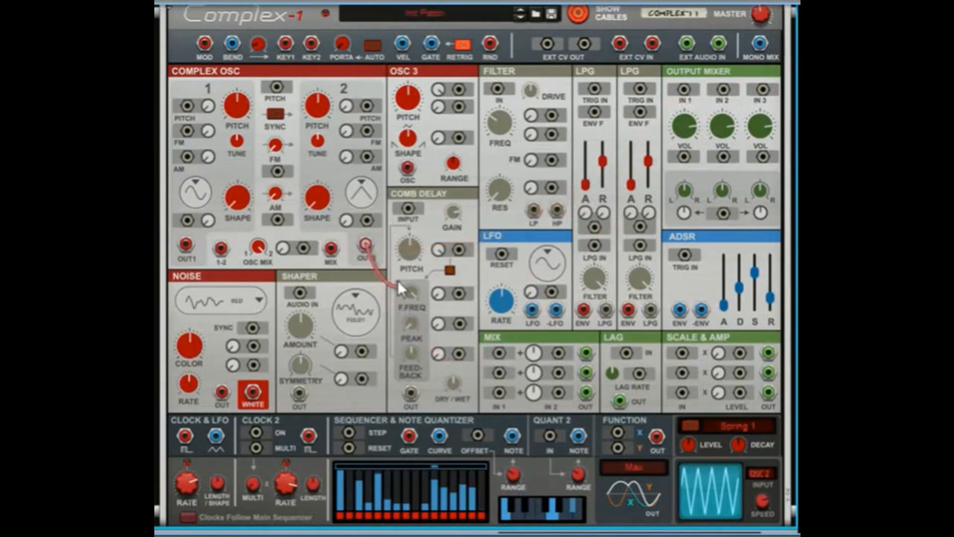
{"action": "left_click_drag", "start_coordinate": [368, 247], "coordinate": [367, 247]}
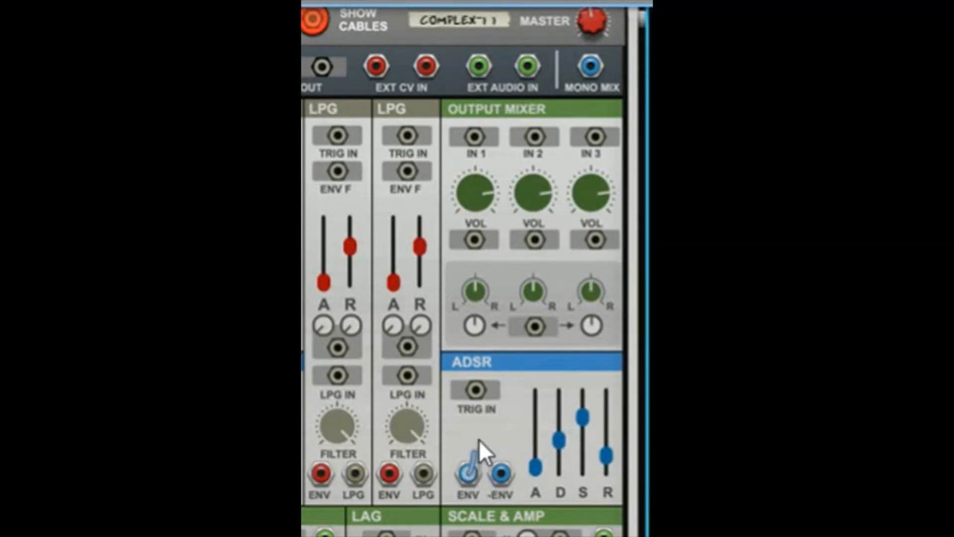
Patch the ADSR envelope output to the channel 1 volume input and the GATE output to the ADSR trigger input
{"action": "left_click_drag", "start_coordinate": [479, 439], "coordinate": [477, 239]}
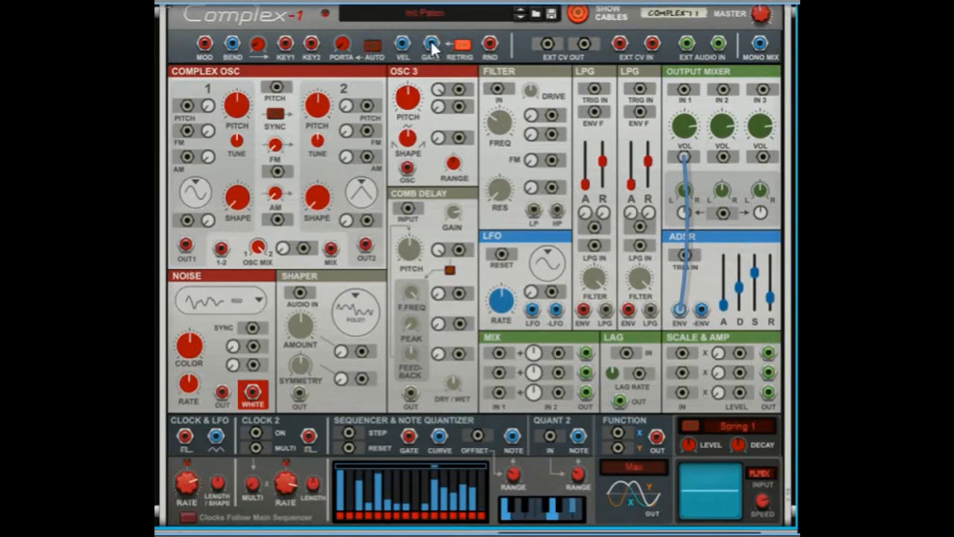
{"action": "mouse_move", "coordinate": [430, 40]}
{"action": "left_click_drag", "start_coordinate": [431, 41], "coordinate": [685, 253]}
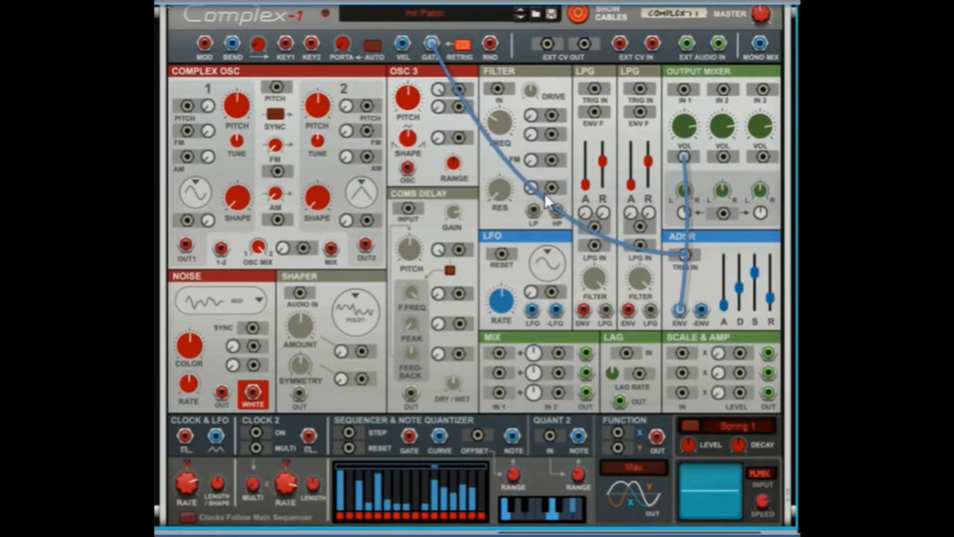
Patch OUT2 of the complex oscillator to output mixer input 1 and KEY1 to the oscillator pitch input
{"action": "left_click_drag", "start_coordinate": [366, 242], "coordinate": [686, 88]}
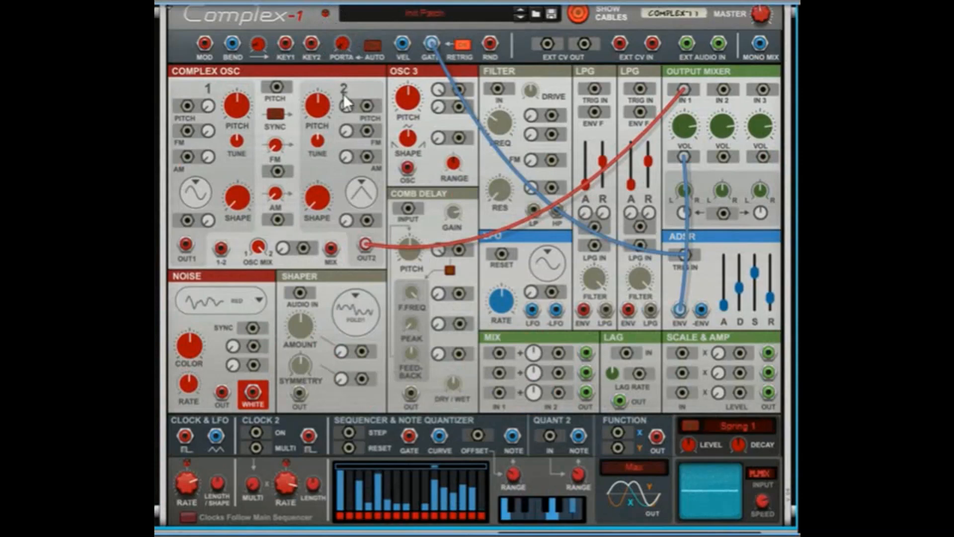
{"action": "left_click_drag", "start_coordinate": [286, 44], "coordinate": [277, 88]}
Reset the Complex-1 to its default routing and display the patch cables again
{"action": "right_click", "coordinate": [488, 157]}
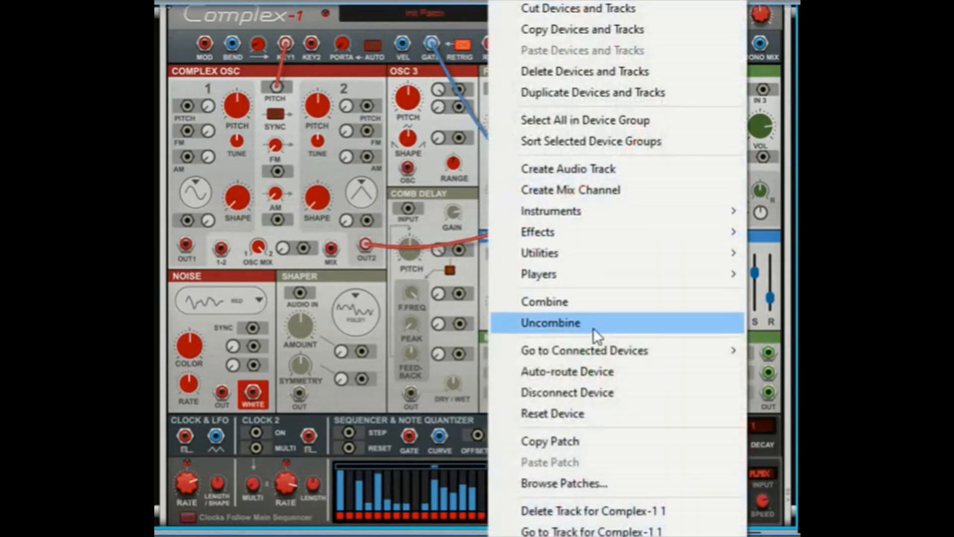
{"action": "left_click", "coordinate": [574, 411]}
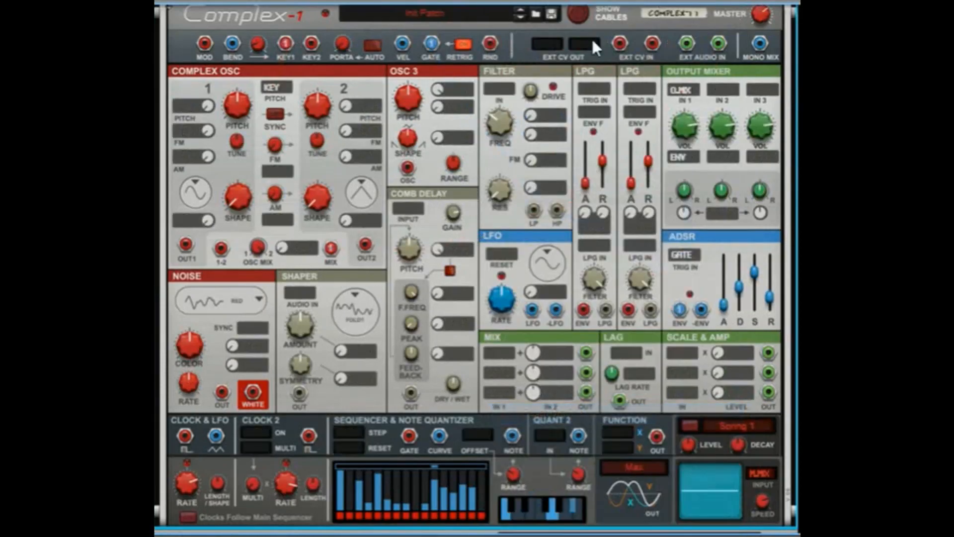
{"action": "left_click", "coordinate": [582, 15]}
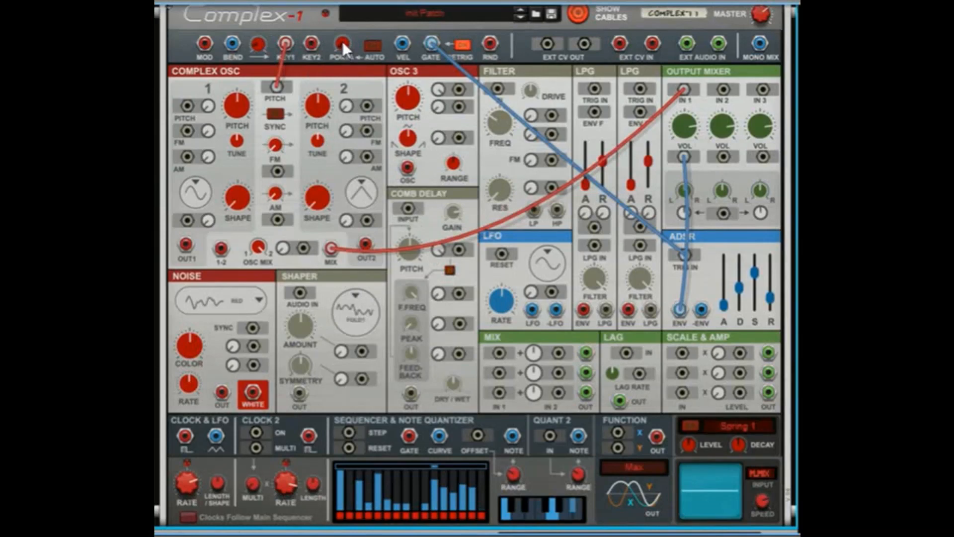
Try different portamento amounts and turn the portamento back to minimum
{"action": "left_click_drag", "start_coordinate": [342, 40], "coordinate": [334, 0]}
{"action": "left_click_drag", "start_coordinate": [345, 43], "coordinate": [344, 21]}
{"action": "left_click_drag", "start_coordinate": [346, 38], "coordinate": [284, 329]}
Try routing KEY1 through the Lag module into the oscillator pitch input with different lag rates
{"action": "left_click_drag", "start_coordinate": [274, 85], "coordinate": [627, 351]}
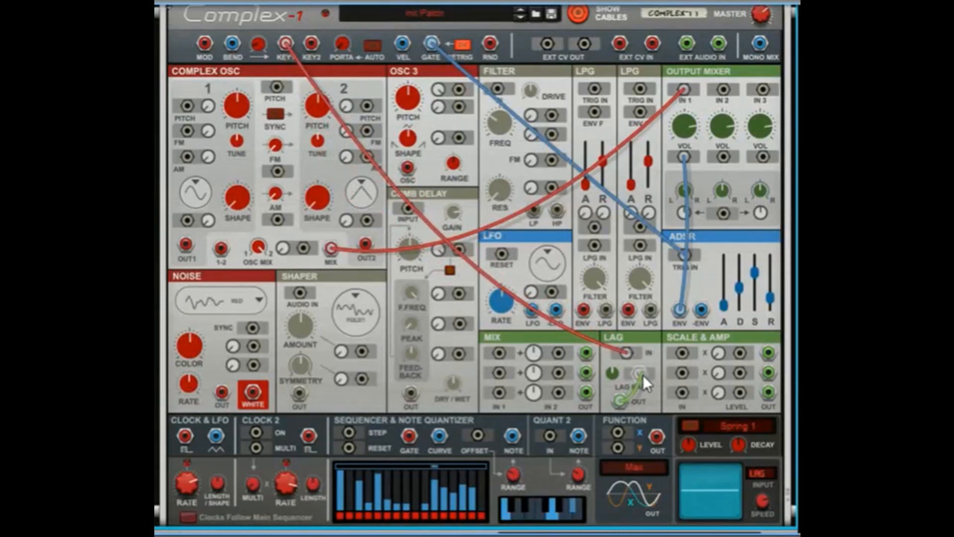
{"action": "left_click_drag", "start_coordinate": [620, 401], "coordinate": [280, 88]}
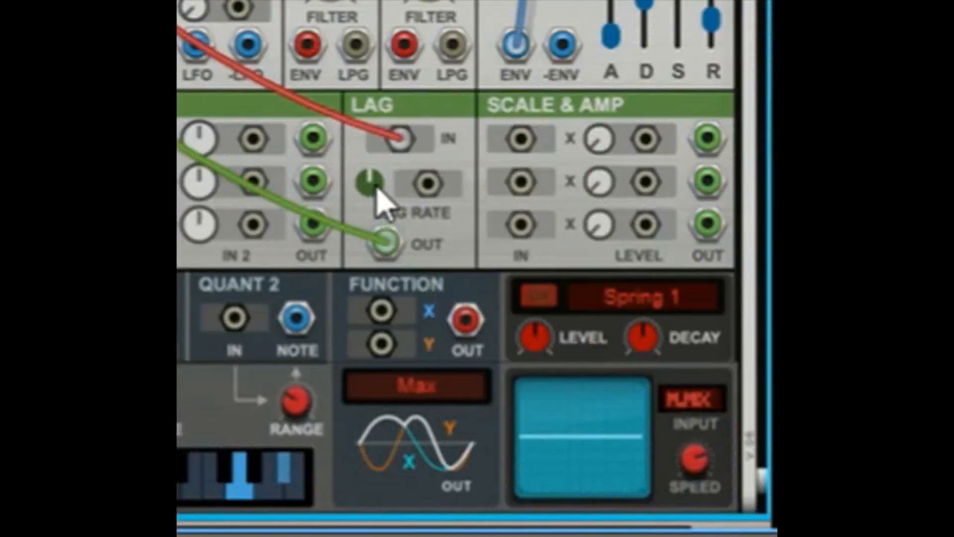
{"action": "left_click_drag", "start_coordinate": [614, 374], "coordinate": [577, 527]}
{"action": "left_click_drag", "start_coordinate": [372, 202], "coordinate": [400, 0]}
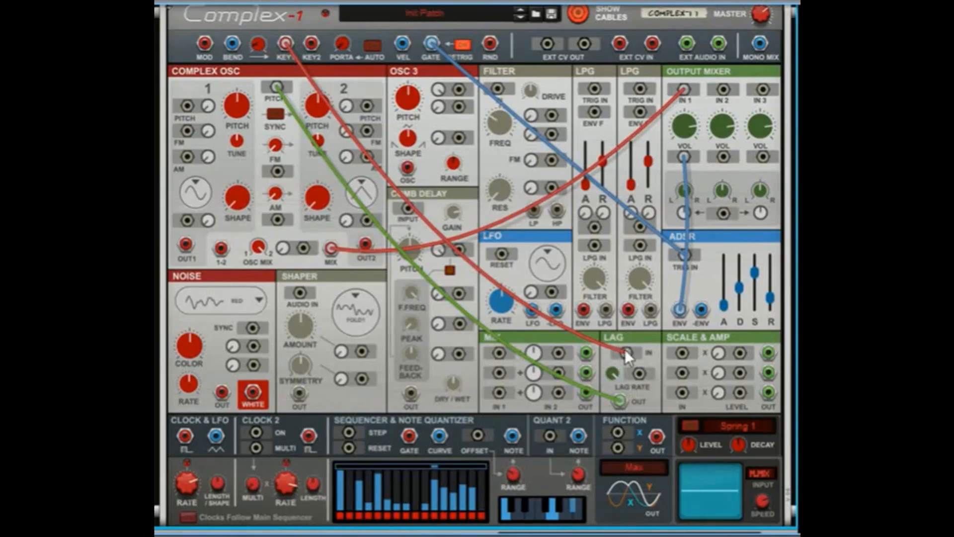
{"action": "mouse_move", "coordinate": [277, 88]}
{"action": "left_mouse_down"}
{"action": "mouse_move", "coordinate": [630, 329]}
{"action": "mouse_move", "coordinate": [209, 106]}
{"action": "mouse_move", "coordinate": [278, 90]}
{"action": "left_mouse_up"}
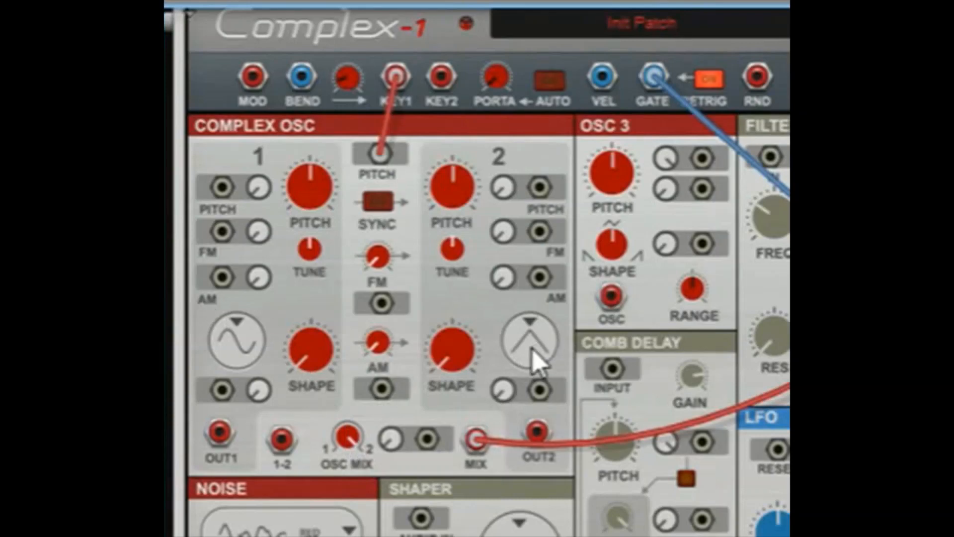
Review the waveform options of oscillators 1 and 2 without changing the selections
{"action": "left_click", "coordinate": [243, 341]}
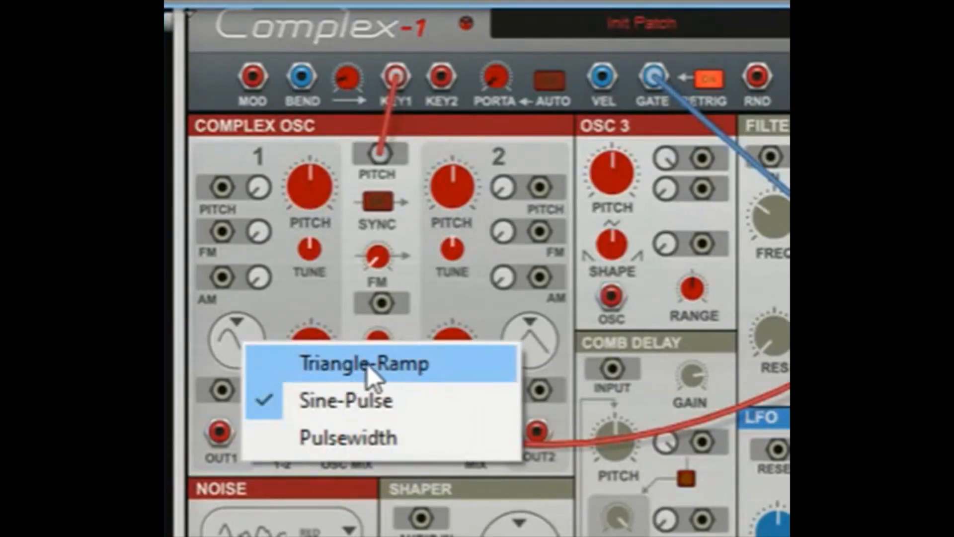
{"action": "left_click", "coordinate": [479, 285]}
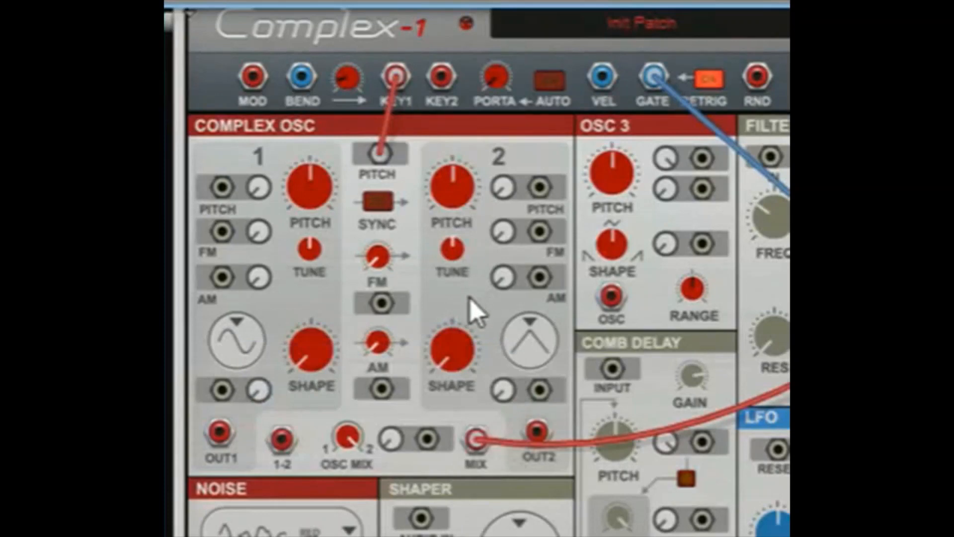
{"action": "left_click", "coordinate": [544, 346]}
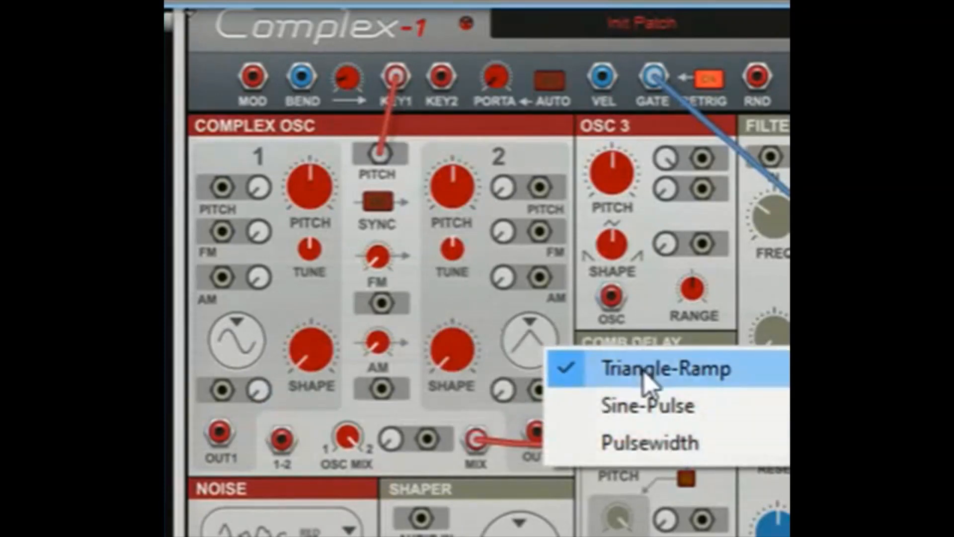
{"action": "left_click", "coordinate": [499, 324]}
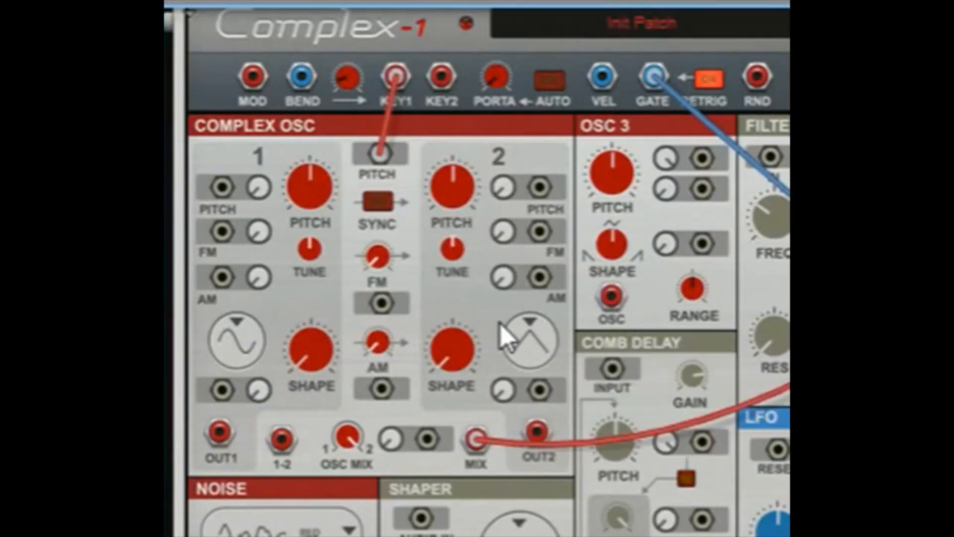
{"action": "left_click", "coordinate": [228, 345]}
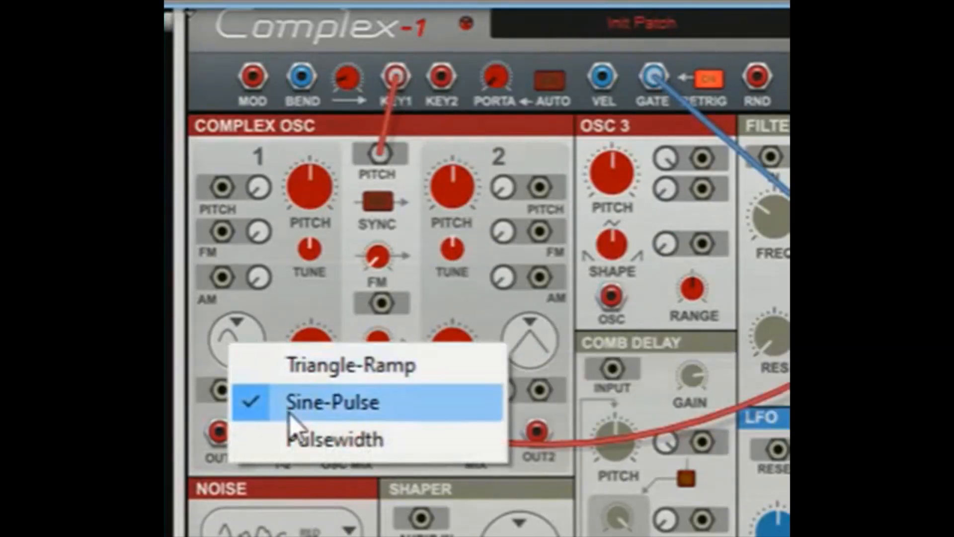
{"action": "left_click", "coordinate": [327, 338]}
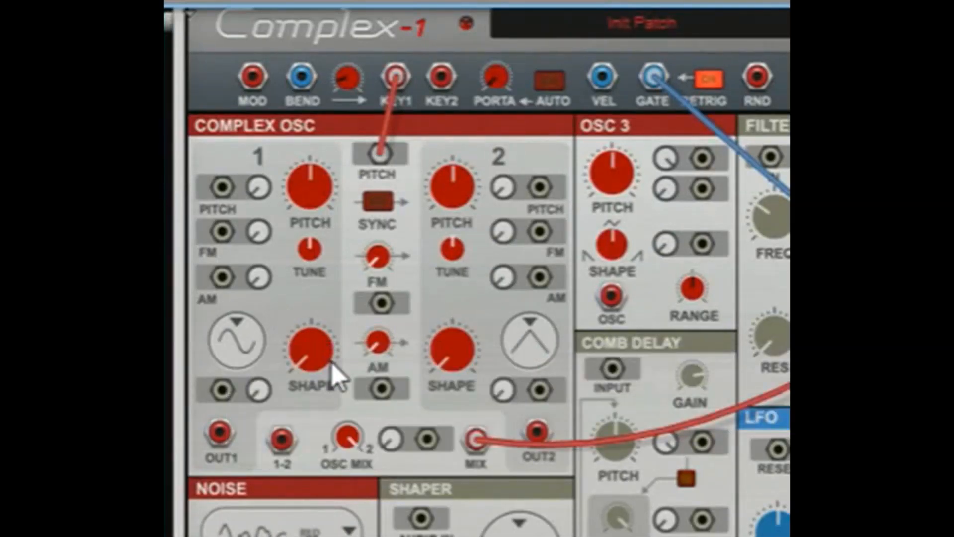
Raise the Shape of oscillator 1 to about three-quarters and the Shape of oscillator 2 to maximum
{"action": "left_click_drag", "start_coordinate": [304, 367], "coordinate": [390, 76]}
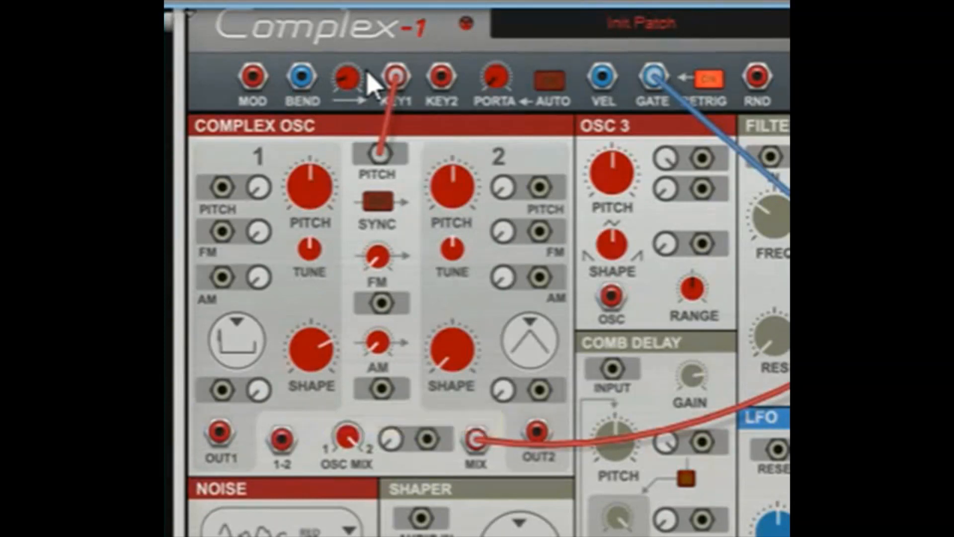
{"action": "left_click_drag", "start_coordinate": [456, 370], "coordinate": [512, 1]}
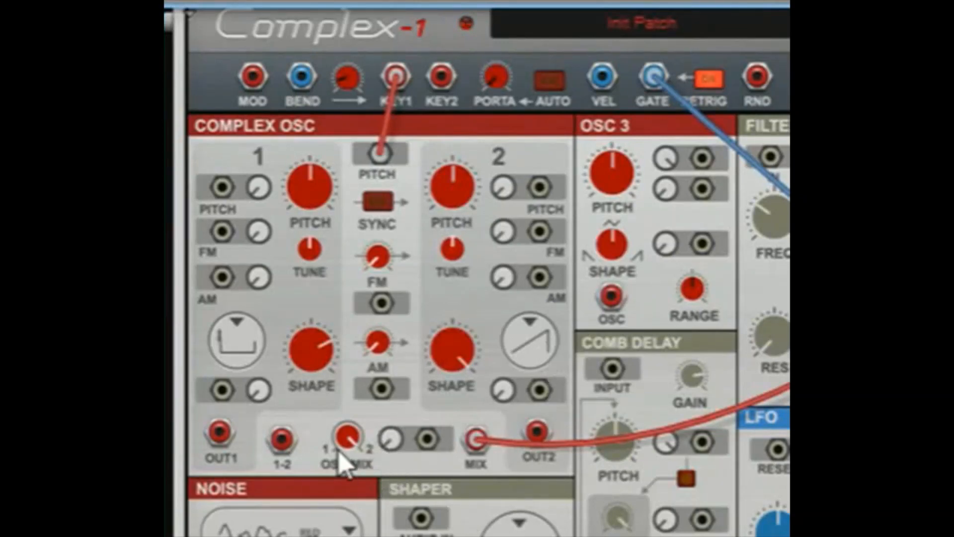
Sweep the Osc Mix between both oscillators and set it to 50 %
{"action": "mouse_move", "coordinate": [350, 438]}
{"action": "left_click_drag", "start_coordinate": [350, 438], "coordinate": [349, 536]}
{"action": "left_click_drag", "start_coordinate": [350, 446], "coordinate": [437, 196]}
{"action": "left_click", "coordinate": [350, 446], "text": "ctrl"}
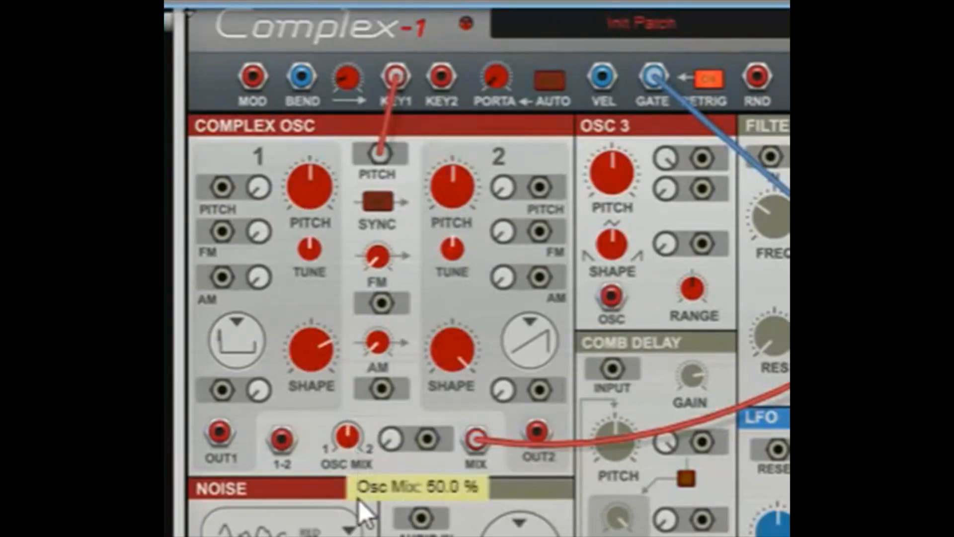
{"action": "left_click_drag", "start_coordinate": [358, 500], "coordinate": [364, 496]}
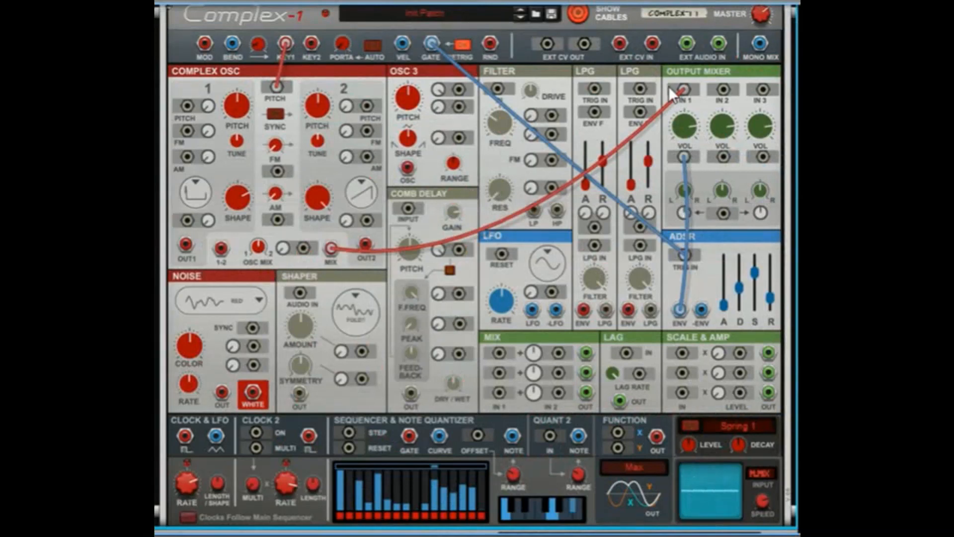
Route the oscillator mix through the filter's low-pass output into output mixer input 1, and adjust the filter's frequency and resonance
{"action": "left_click_drag", "start_coordinate": [684, 90], "coordinate": [498, 88]}
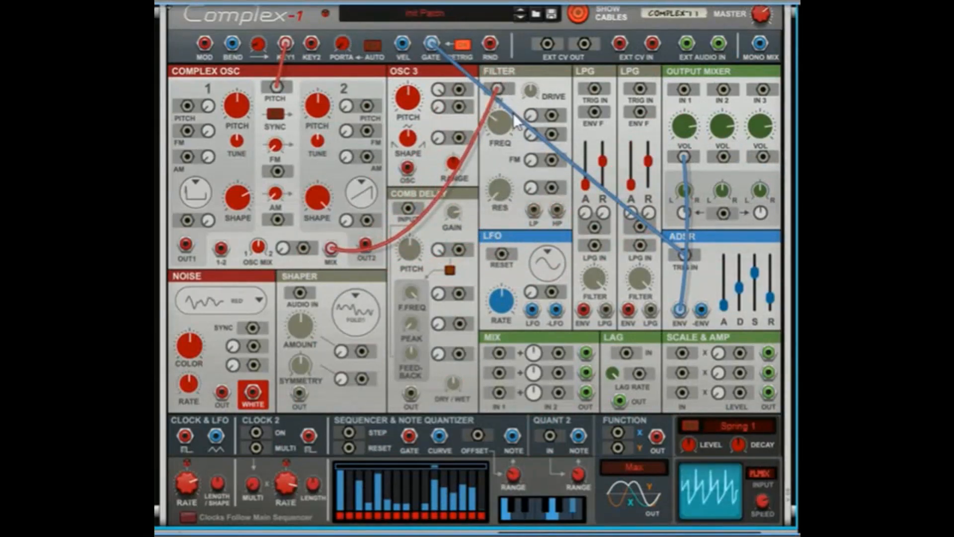
{"action": "left_click_drag", "start_coordinate": [532, 210], "coordinate": [683, 94]}
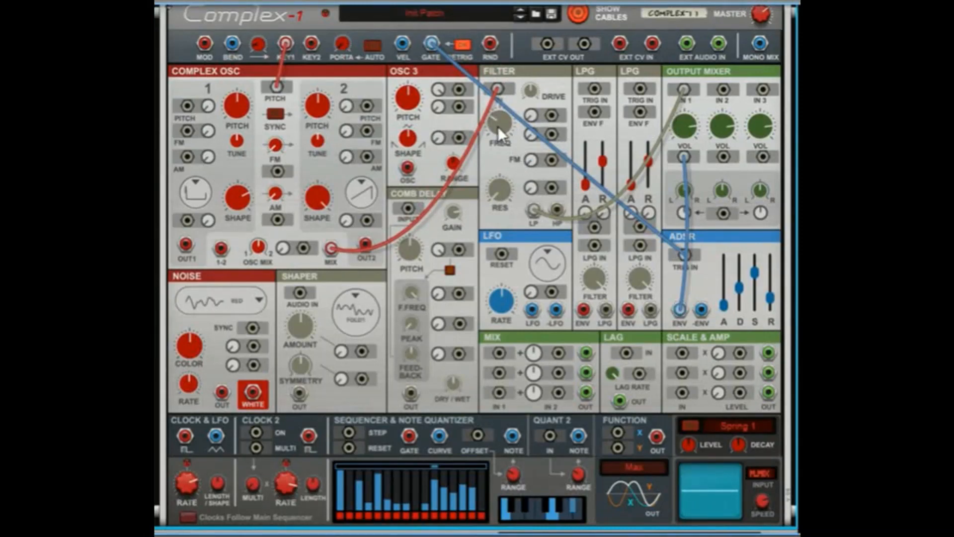
{"action": "left_click_drag", "start_coordinate": [498, 127], "coordinate": [512, 24]}
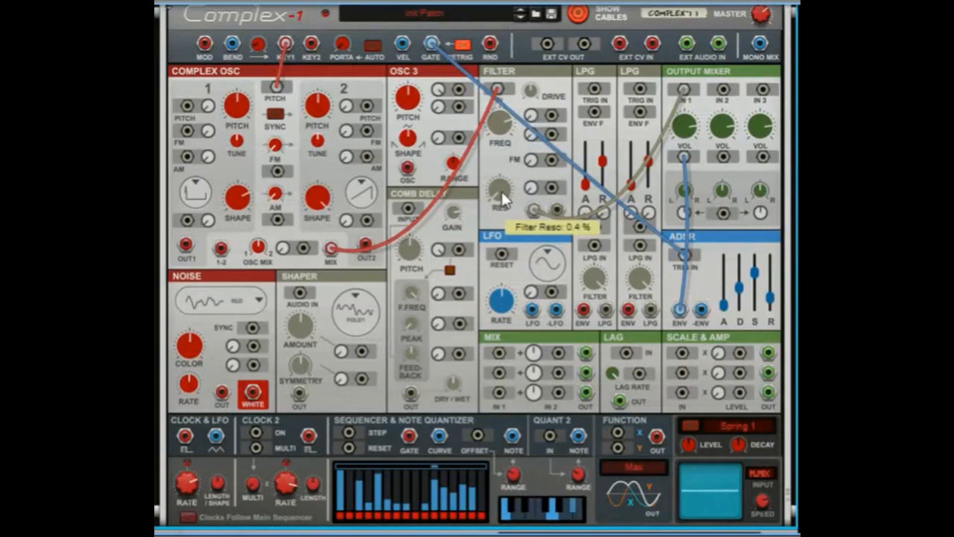
{"action": "left_click_drag", "start_coordinate": [502, 191], "coordinate": [536, 261]}
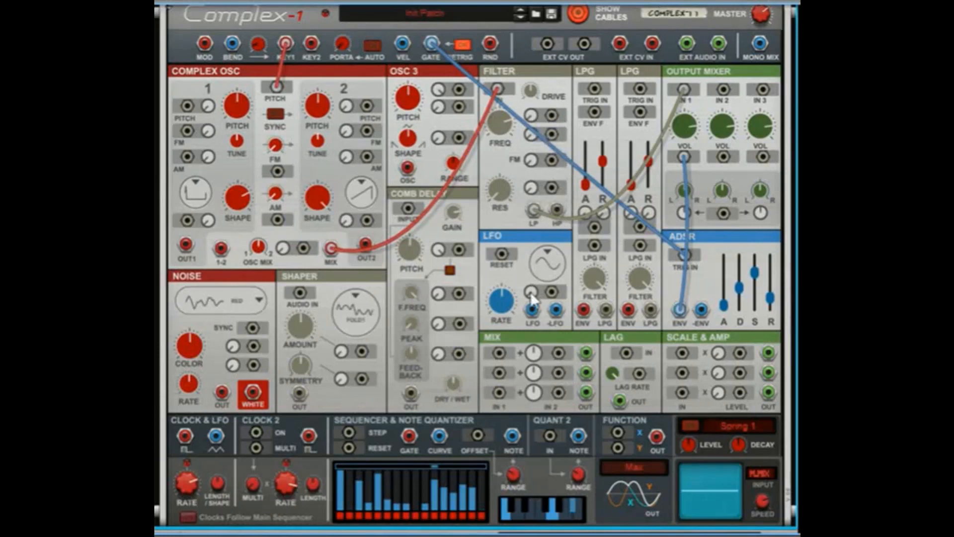
Modulate the filter's frequency by patching the LFO output into its first modulation input, adjusting the modulation amount and raising the LFO rate
{"action": "left_click_drag", "start_coordinate": [533, 310], "coordinate": [549, 115]}
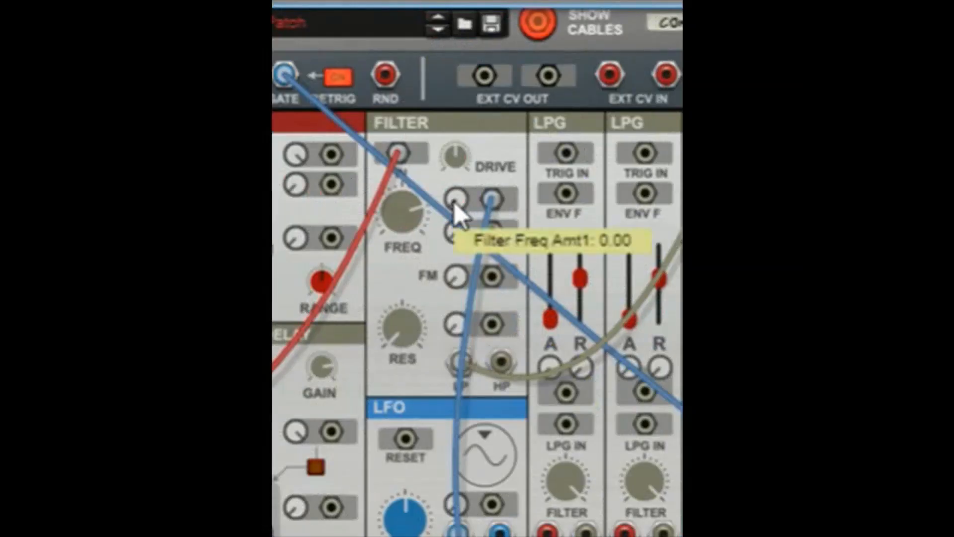
{"action": "left_click_drag", "start_coordinate": [531, 115], "coordinate": [539, 89]}
{"action": "left_click_drag", "start_coordinate": [469, 152], "coordinate": [490, 3]}
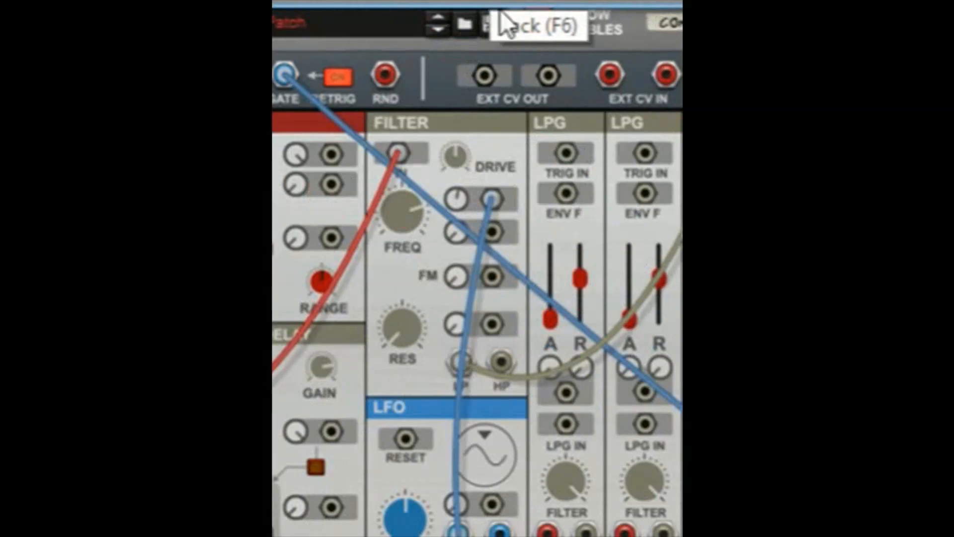
{"action": "left_click_drag", "start_coordinate": [411, 225], "coordinate": [477, 64]}
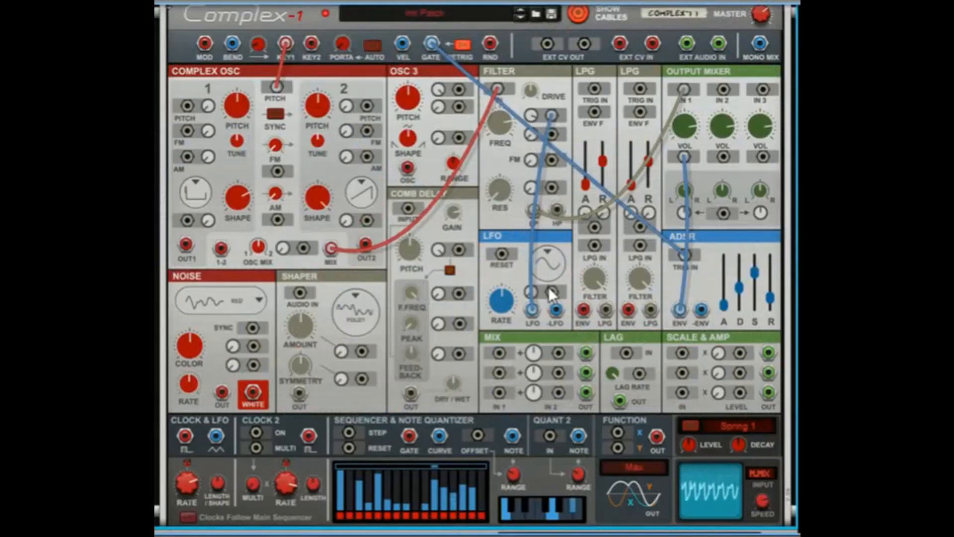
{"action": "left_click_drag", "start_coordinate": [514, 311], "coordinate": [529, 248]}
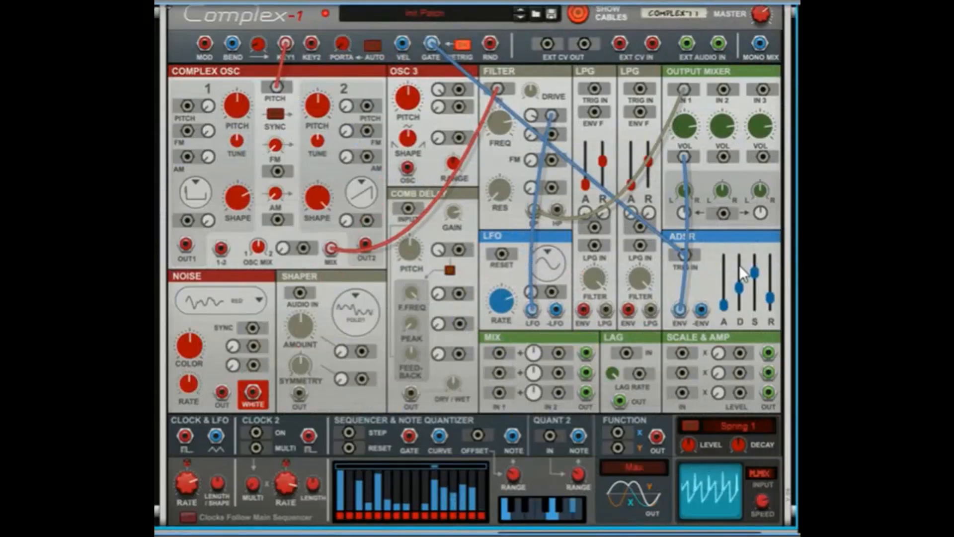
Try a longer ADSR release, lower it to minimum, and remove the cables running from the oscillator mix and LFO through the filter
{"action": "left_click_drag", "start_coordinate": [770, 299], "coordinate": [768, 285]}
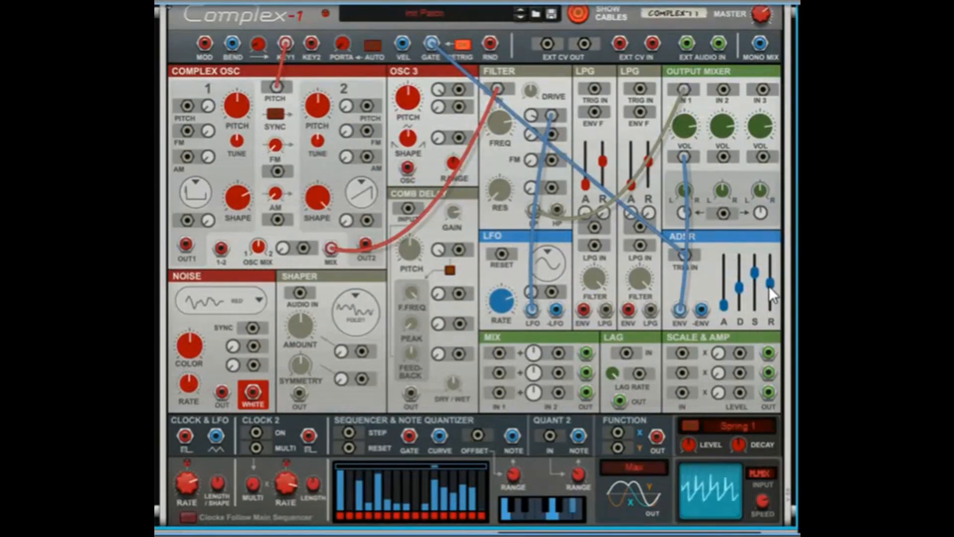
{"action": "left_click_drag", "start_coordinate": [771, 282], "coordinate": [757, 360]}
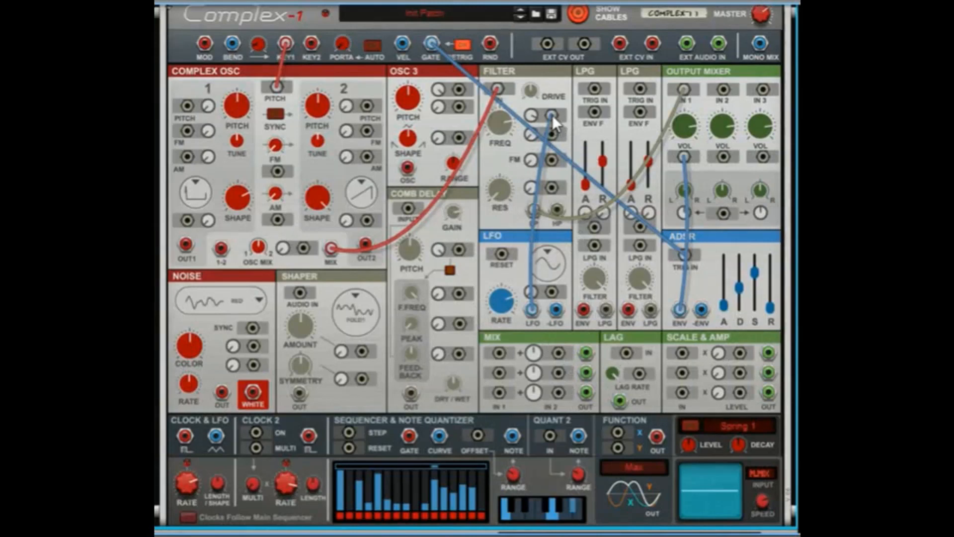
{"action": "left_click_drag", "start_coordinate": [553, 114], "coordinate": [523, 314]}
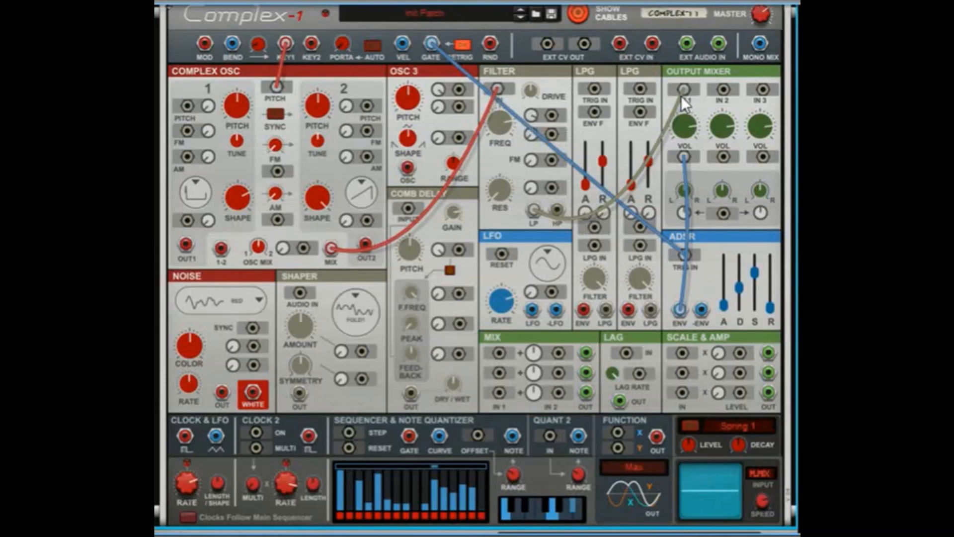
{"action": "left_click_drag", "start_coordinate": [683, 99], "coordinate": [523, 204]}
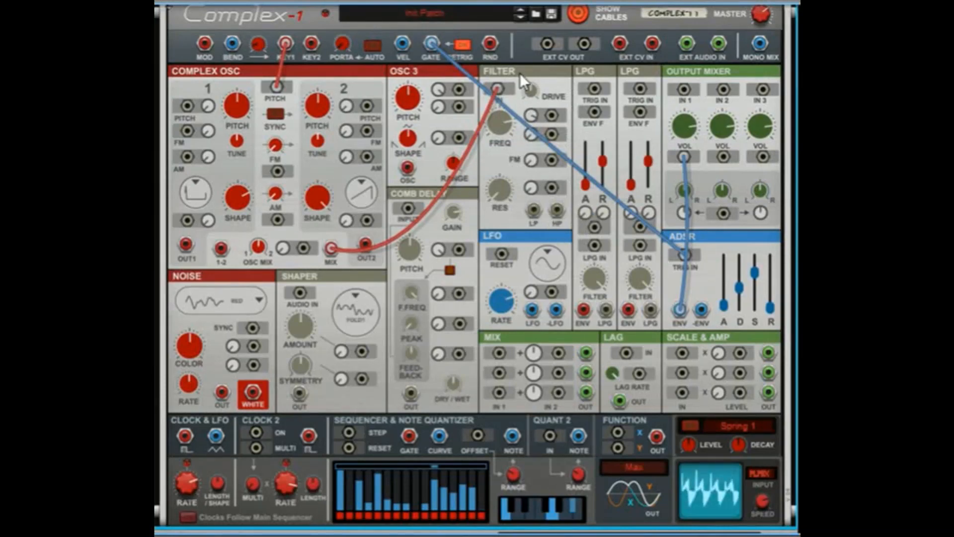
{"action": "left_click_drag", "start_coordinate": [498, 88], "coordinate": [334, 250]}
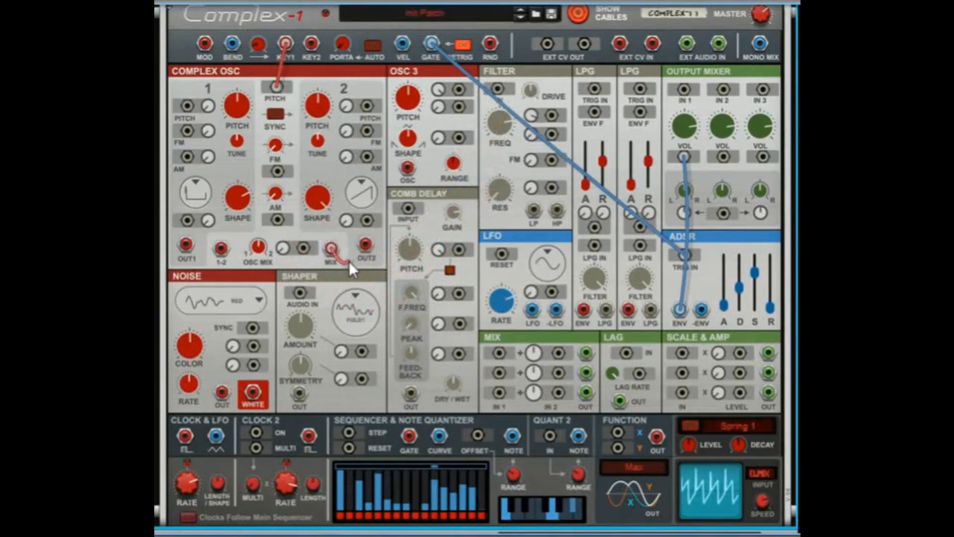
Route the oscillator mix through the shaper into output mixer input 1, and raise the ADSR release slightly
{"action": "left_click_drag", "start_coordinate": [340, 272], "coordinate": [299, 294]}
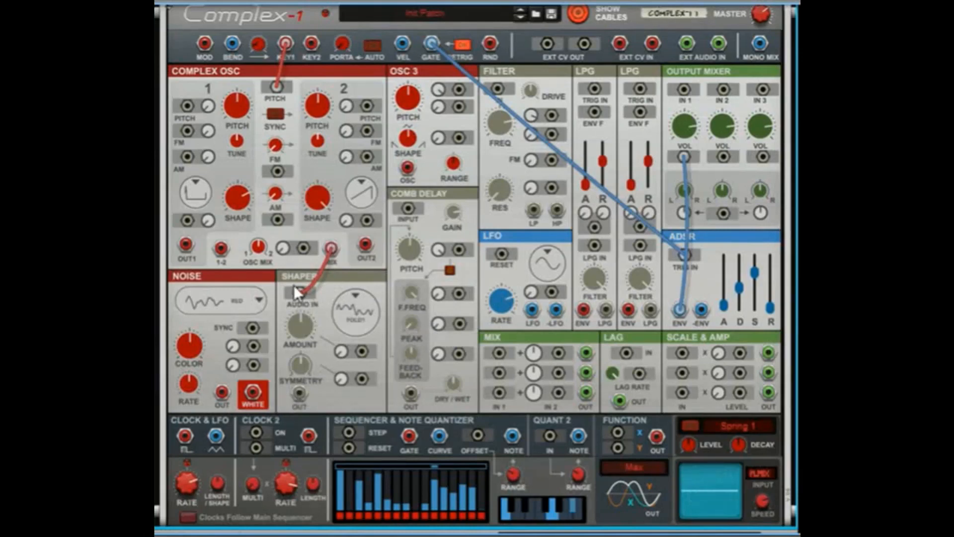
{"action": "left_click_drag", "start_coordinate": [300, 393], "coordinate": [681, 92]}
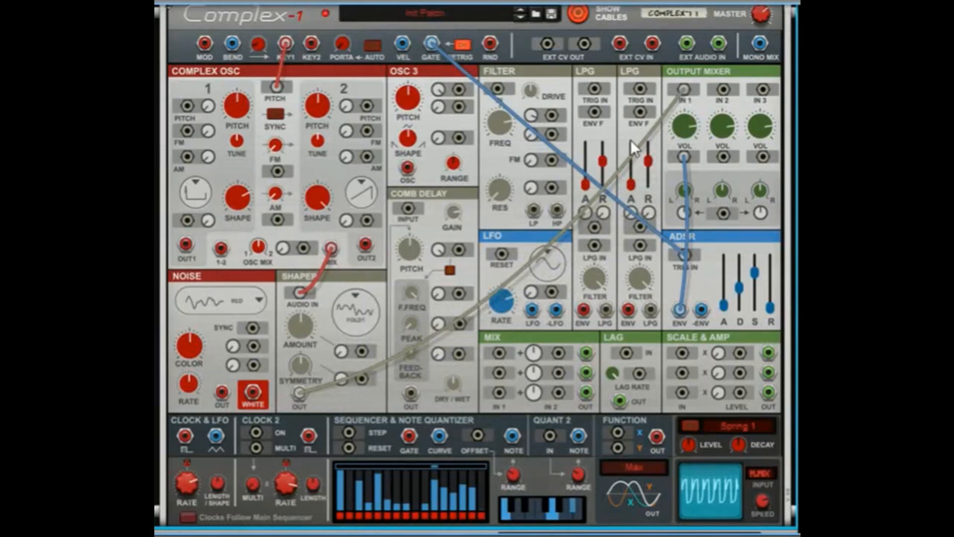
{"action": "left_click_drag", "start_coordinate": [771, 305], "coordinate": [772, 302]}
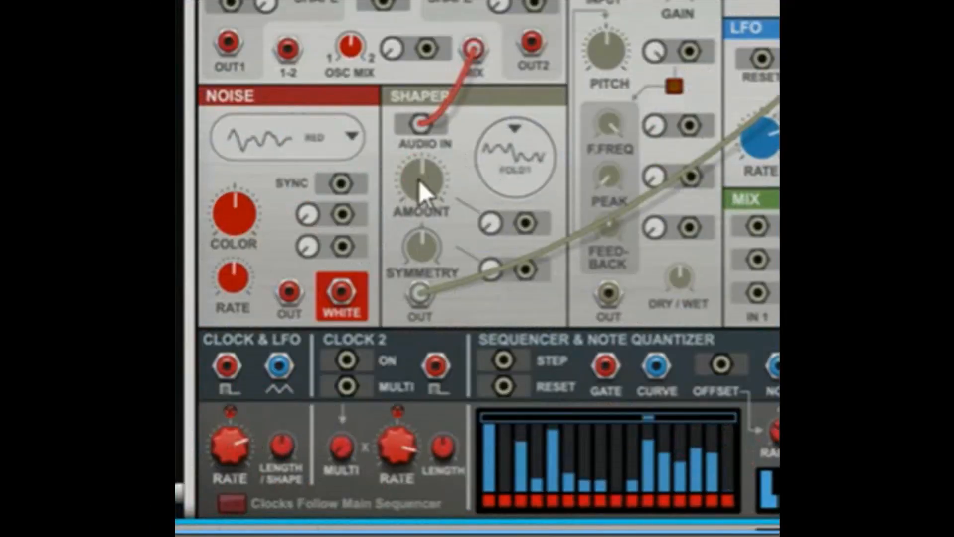
Raise the shaper's amount, switch its mode to Fold2, and readjust the amount
{"action": "left_click_drag", "start_coordinate": [419, 181], "coordinate": [482, 131]}
{"action": "left_click", "coordinate": [515, 159]}
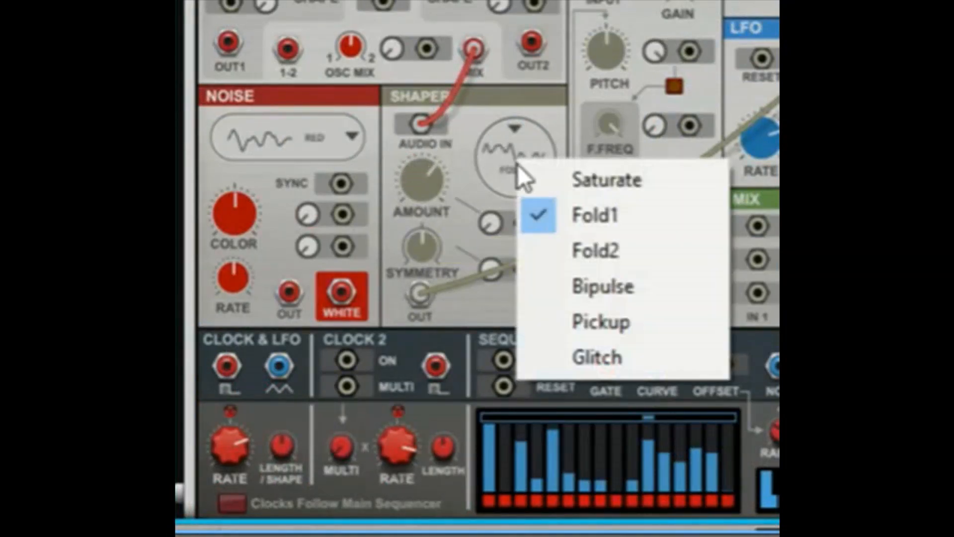
{"action": "left_click", "coordinate": [631, 252]}
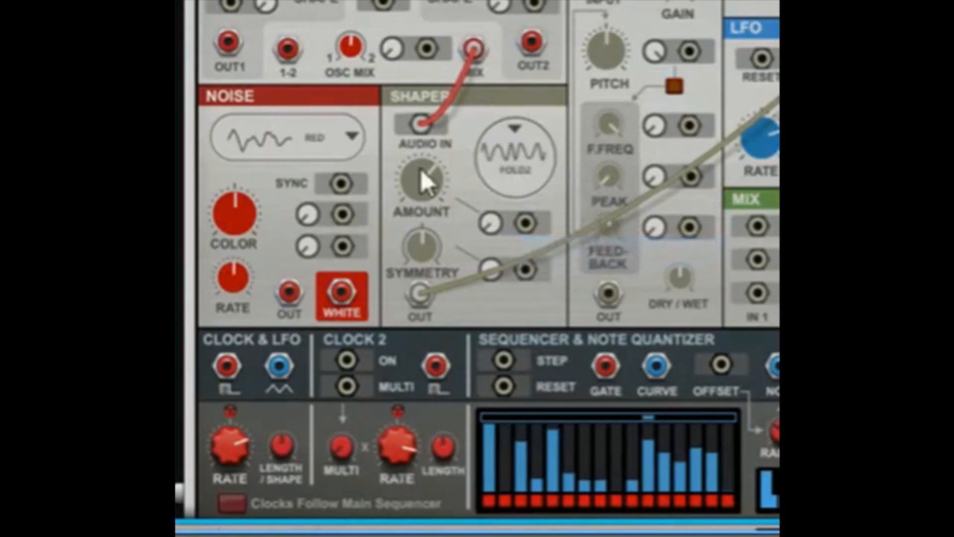
{"action": "left_click_drag", "start_coordinate": [420, 179], "coordinate": [414, 153]}
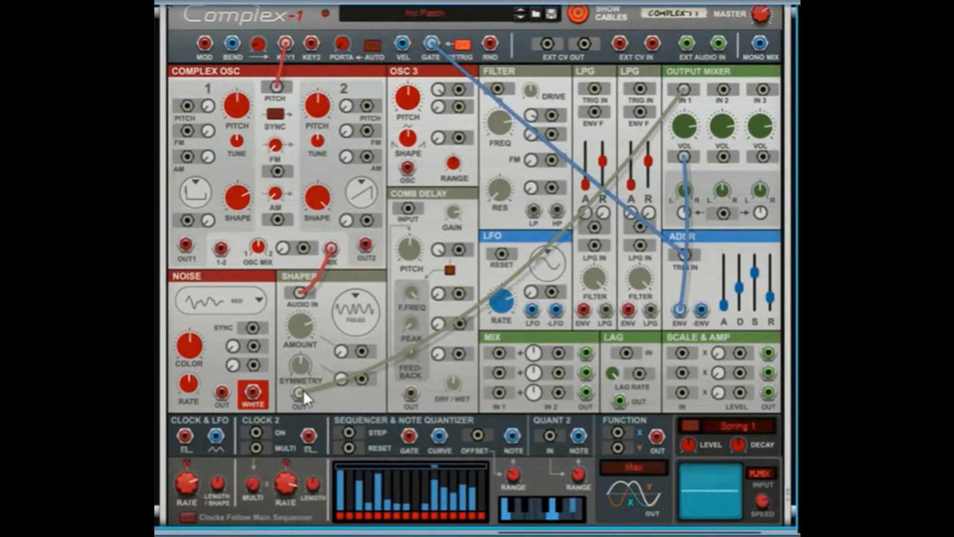
Patch the oscillator mix straight into output mixer input 1 and inspect its waveform in JScope with the gain set to x3
{"action": "left_click_drag", "start_coordinate": [301, 292], "coordinate": [686, 90]}
{"action": "scroll", "coordinate": [652, 242], "scroll_direction": "down", "scroll_amount": 5}
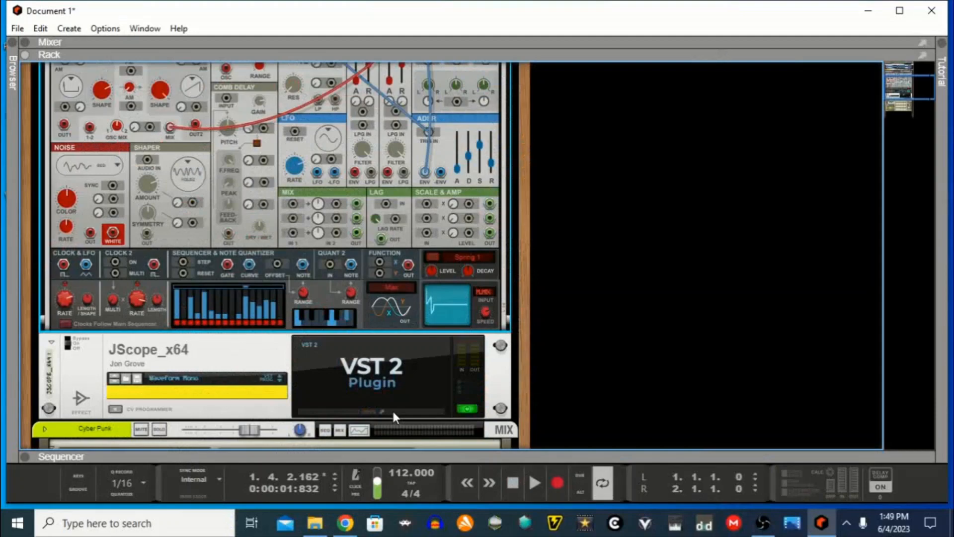
{"action": "left_click", "coordinate": [631, 480]}
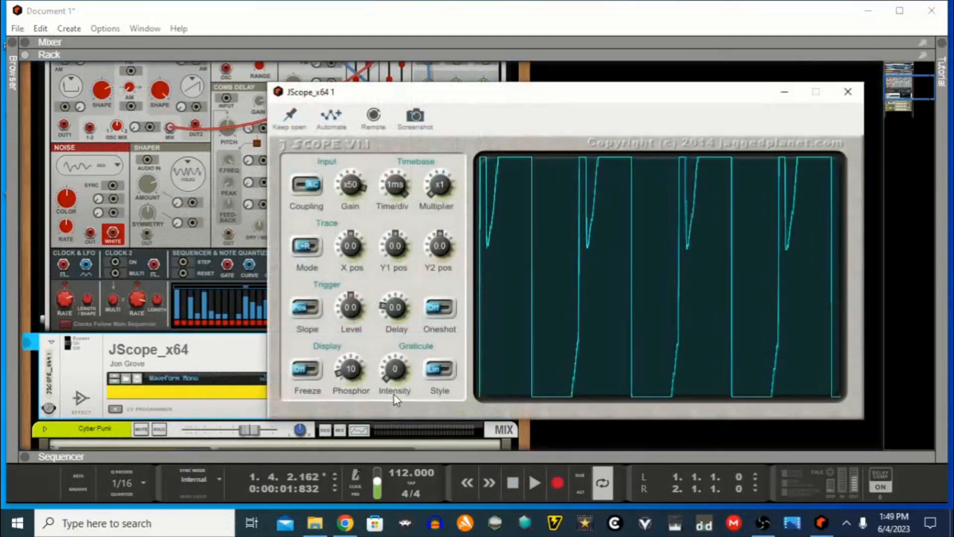
{"action": "left_click_drag", "start_coordinate": [351, 183], "coordinate": [339, 229]}
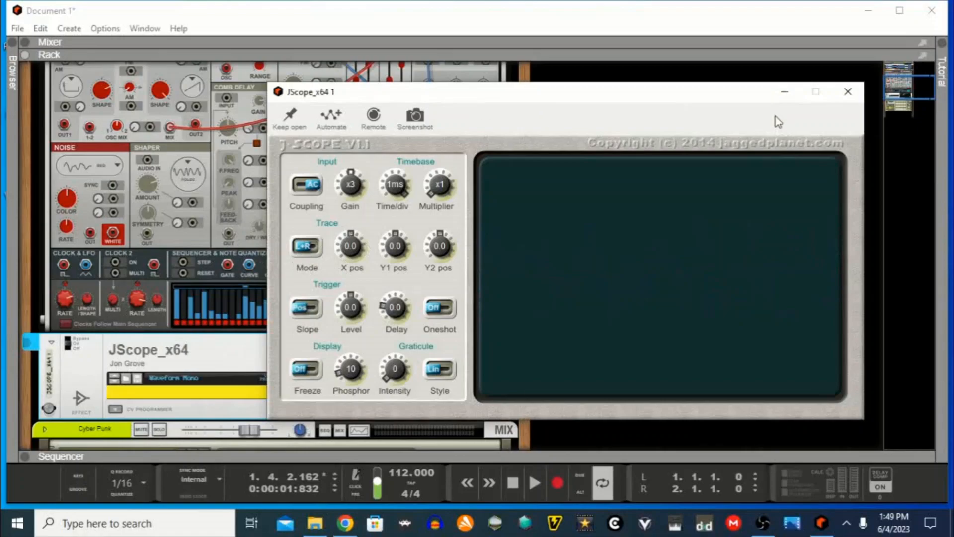
{"action": "left_click", "coordinate": [784, 91]}
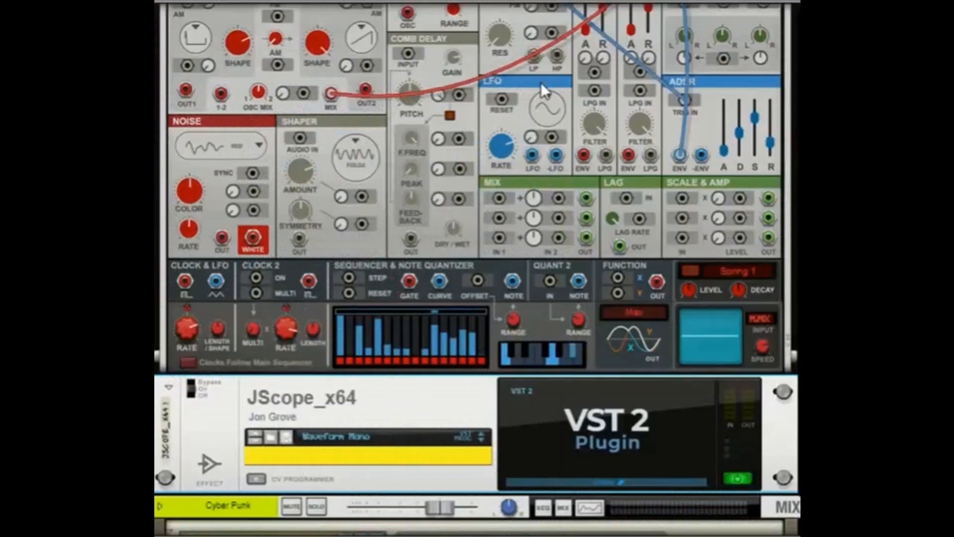
Reroute the oscillator mix into the shaper's audio input and the shaper's output into output mixer input 1
{"action": "scroll", "coordinate": [541, 82], "scroll_direction": "up", "scroll_amount": 2}
{"action": "mouse_move", "coordinate": [683, 35]}
{"action": "left_mouse_down"}
{"action": "mouse_move", "coordinate": [488, 197]}
{"action": "mouse_move", "coordinate": [300, 241]}
{"action": "left_mouse_up"}
{"action": "left_click_drag", "start_coordinate": [300, 342], "coordinate": [684, 38]}
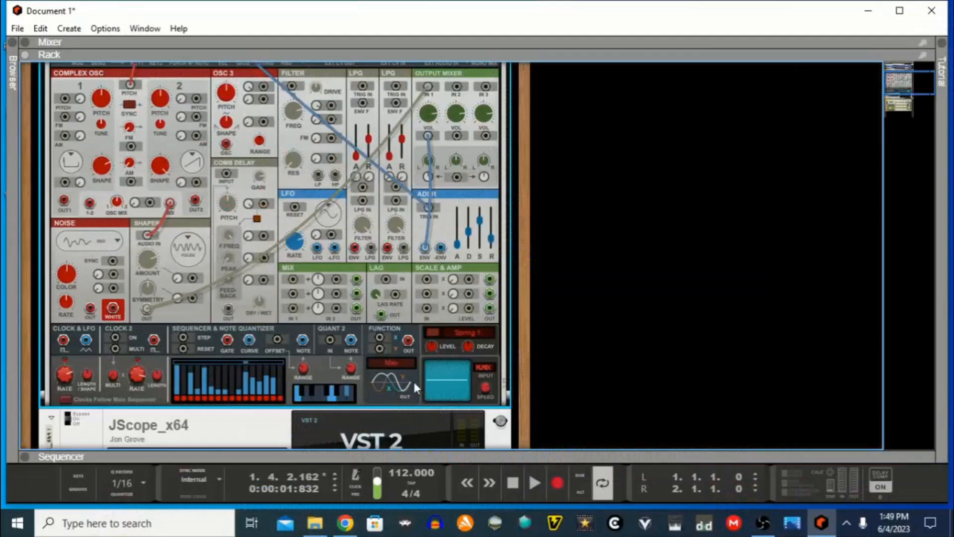
Compare the Fold2-shaped waveform in JScope before and after adjusting the shaper's amount
{"action": "scroll", "coordinate": [667, 448], "scroll_direction": "down", "scroll_amount": 3}
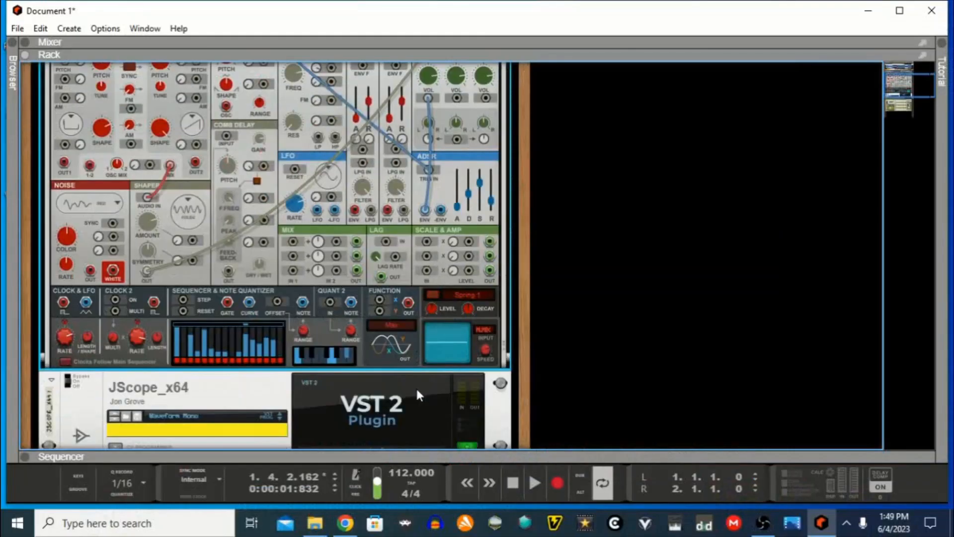
{"action": "left_click", "coordinate": [393, 376]}
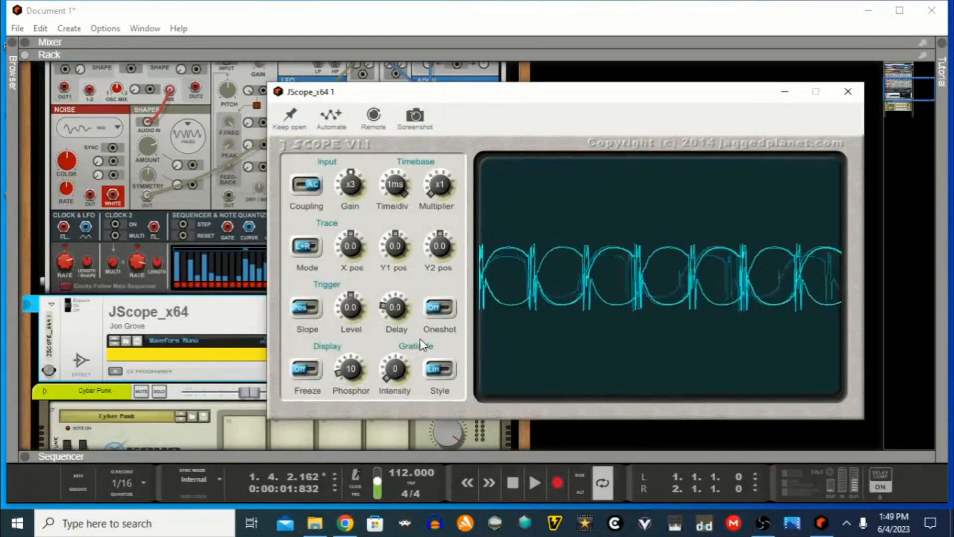
{"action": "left_click", "coordinate": [156, 160]}
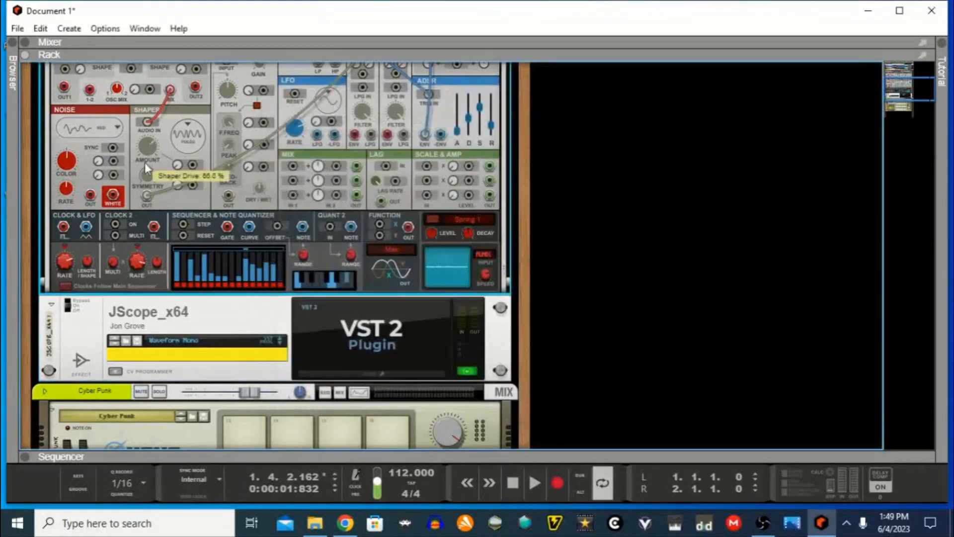
{"action": "left_click", "coordinate": [343, 373]}
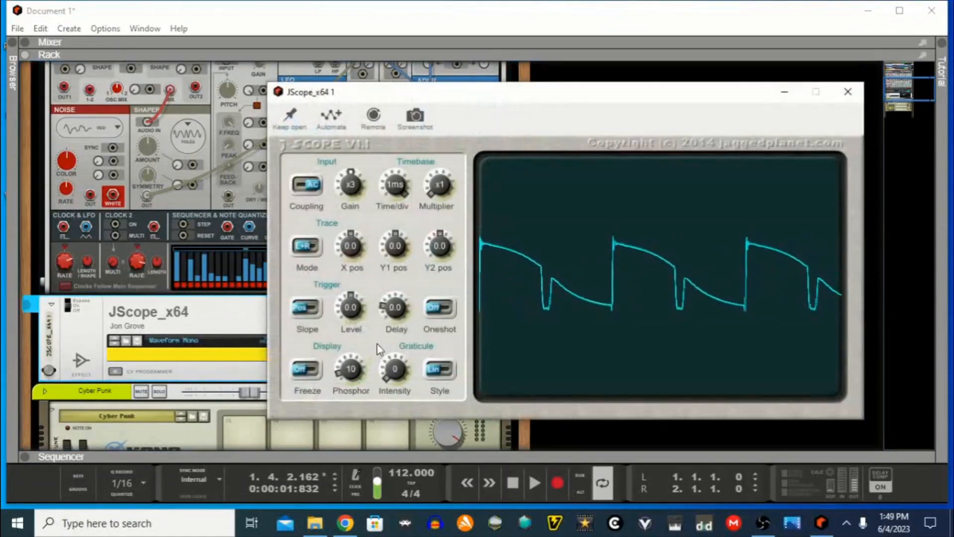
Audition the Bipulse and Pickup shaper modes and switch the shaper to Glitch
{"action": "left_click", "coordinate": [179, 139]}
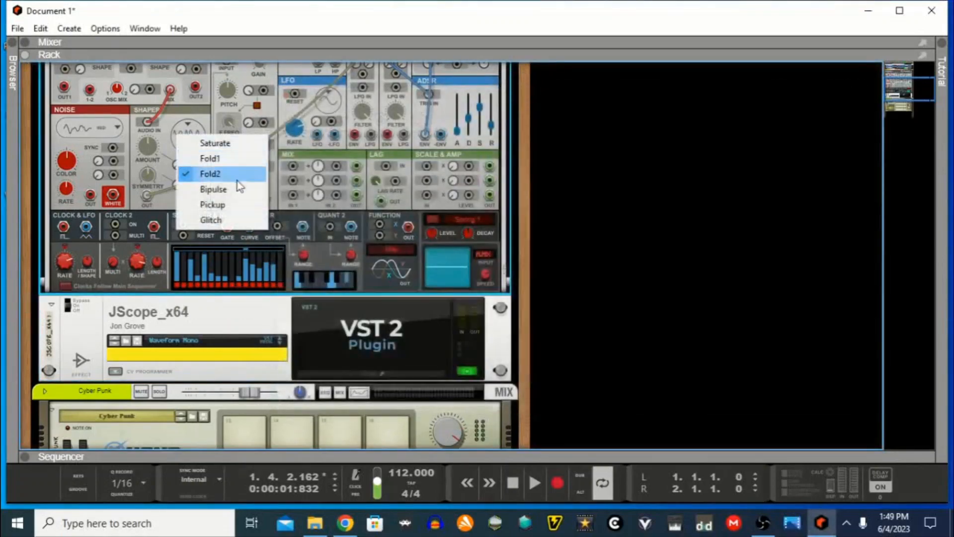
{"action": "left_click", "coordinate": [234, 187]}
{"action": "left_click", "coordinate": [195, 132]}
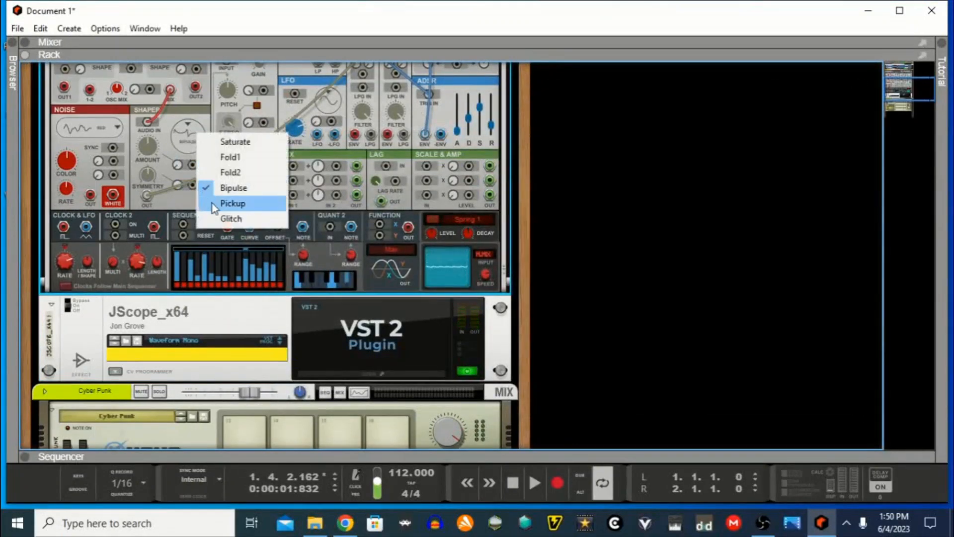
{"action": "left_click", "coordinate": [212, 204]}
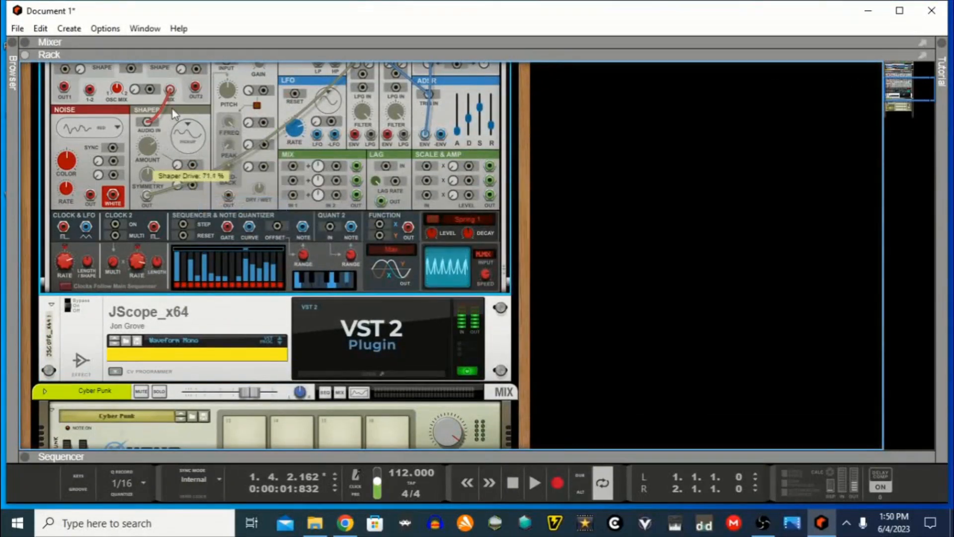
{"action": "left_click", "coordinate": [189, 136]}
{"action": "left_click", "coordinate": [230, 225]}
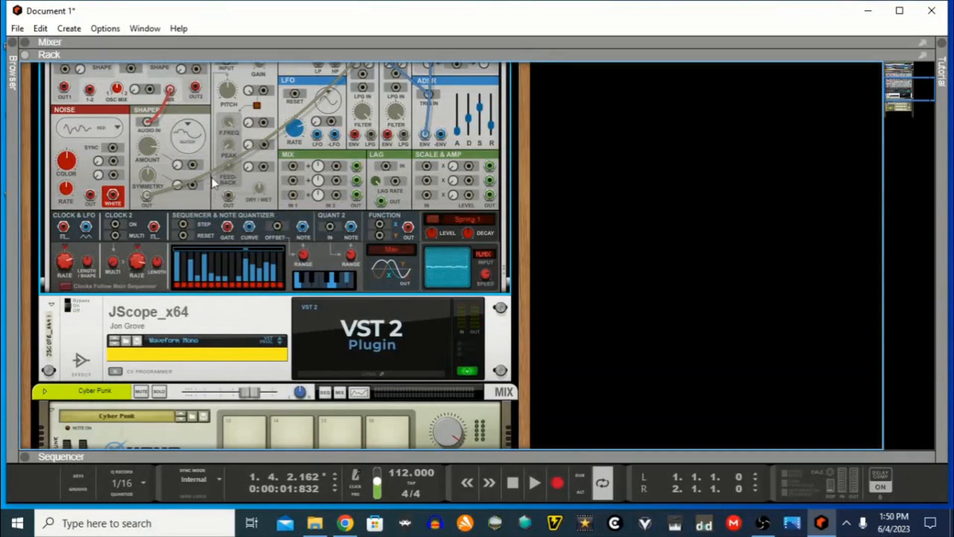
Adjust the shaper's amount and patch the LFO output into the amount's modulation input
{"action": "scroll", "coordinate": [201, 201], "scroll_direction": "up", "scroll_amount": 3}
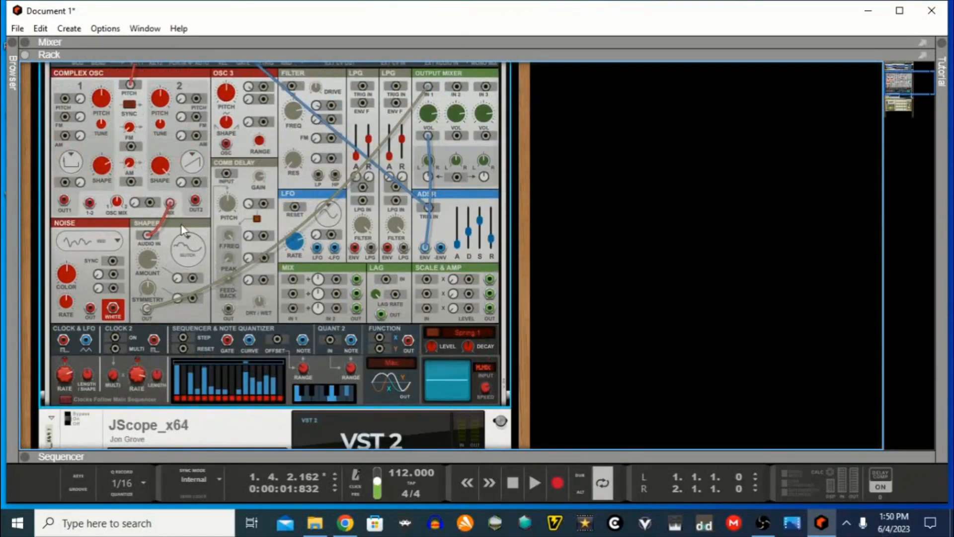
{"action": "left_click_drag", "start_coordinate": [145, 273], "coordinate": [137, 308]}
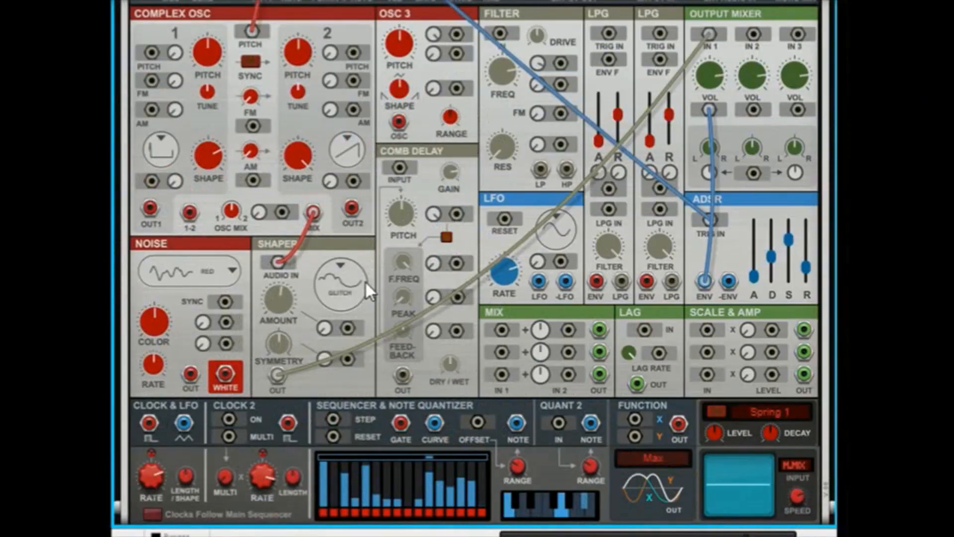
{"action": "left_click_drag", "start_coordinate": [540, 281], "coordinate": [309, 255]}
{"action": "left_click_drag", "start_coordinate": [279, 298], "coordinate": [345, 280]}
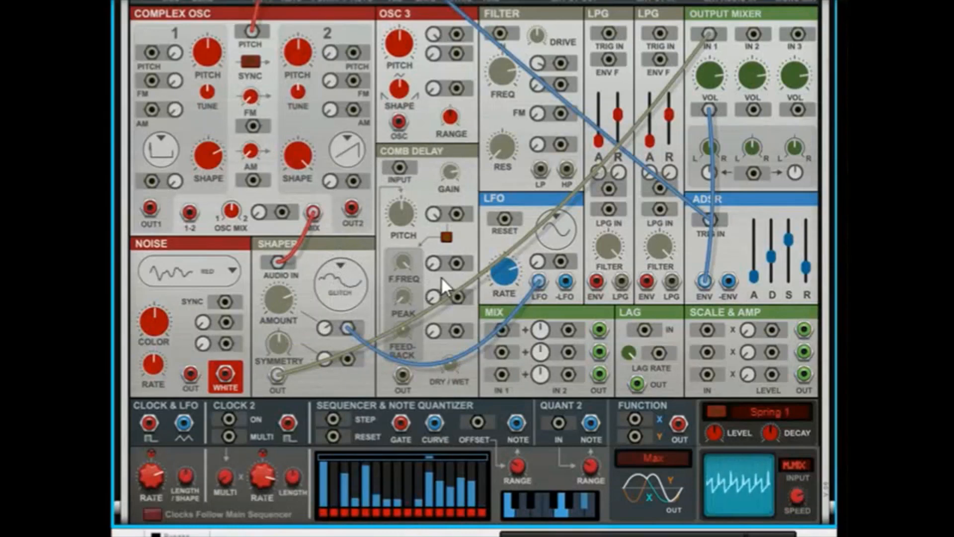
{"action": "left_click_drag", "start_coordinate": [516, 273], "coordinate": [448, 382]}
Switch the shaper's mode to Fold1 and examine the LFO-modulated waveform in JScope
{"action": "left_click", "coordinate": [347, 286]}
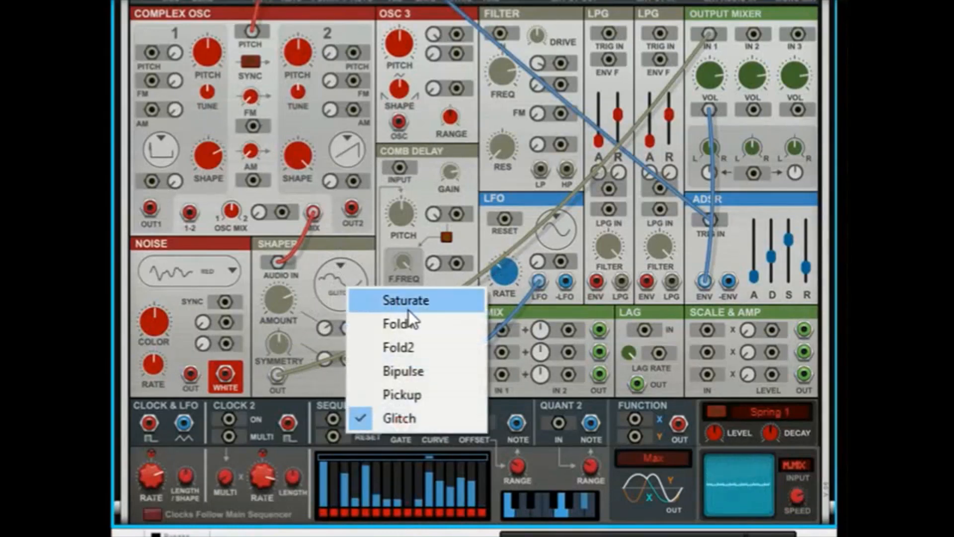
{"action": "left_click", "coordinate": [409, 324]}
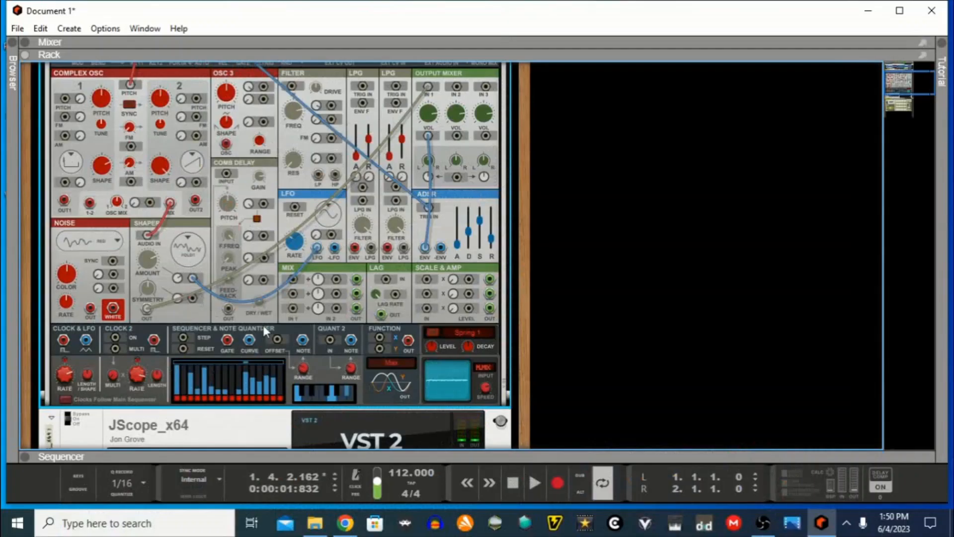
{"action": "scroll", "coordinate": [330, 368], "scroll_direction": "down", "scroll_amount": 3}
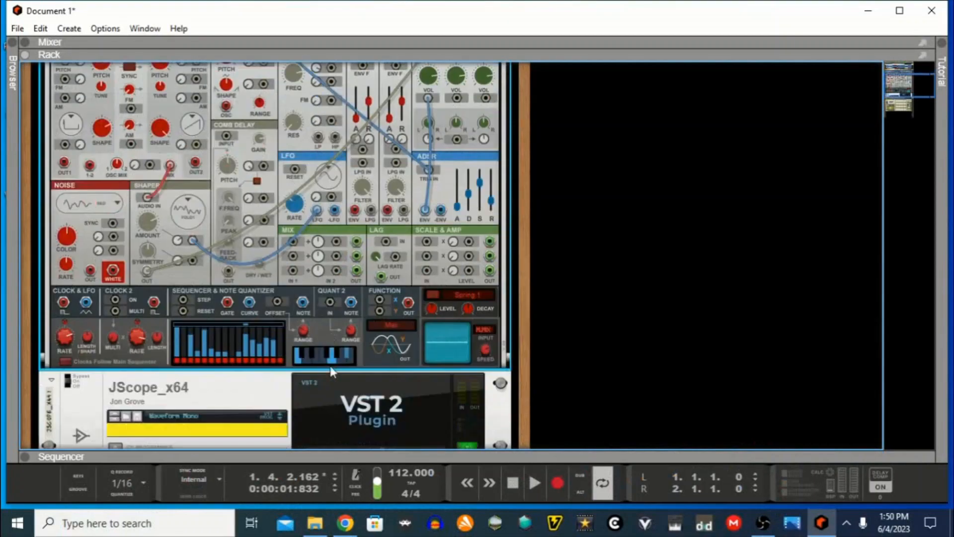
{"action": "left_click", "coordinate": [371, 376]}
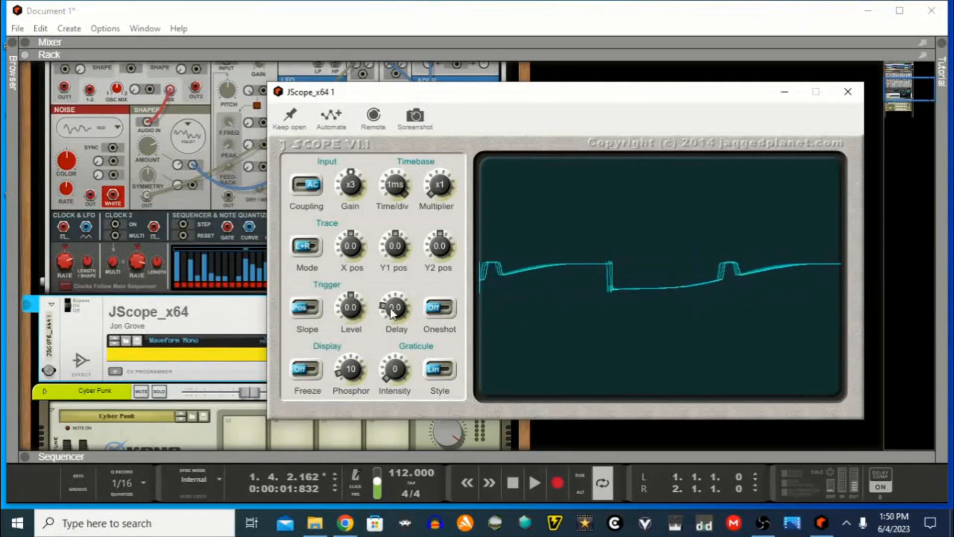
Inspect Complex-1's lower modules with JScope out of the way, and bring JScope back up to view the waveform
{"action": "left_click", "coordinate": [784, 92]}
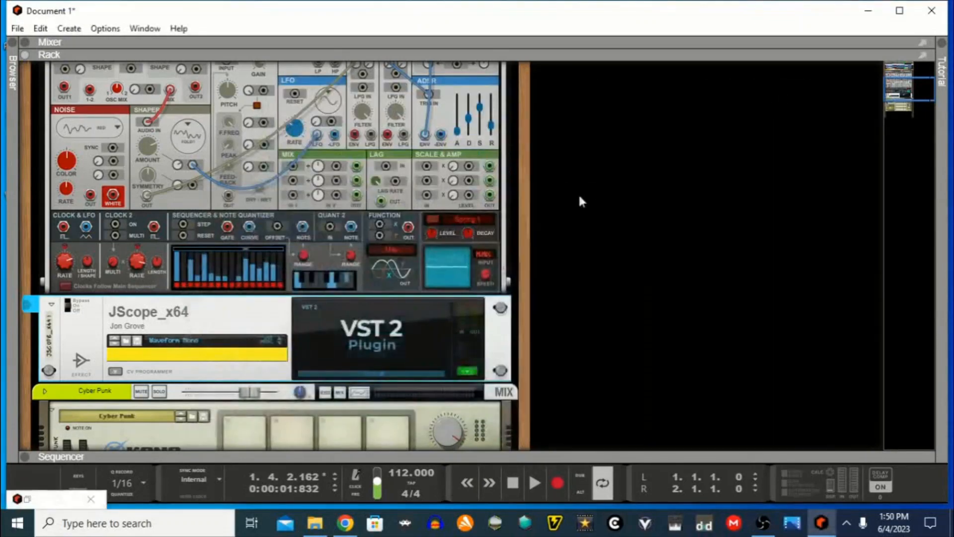
{"action": "left_click_drag", "start_coordinate": [295, 127], "coordinate": [277, 163]}
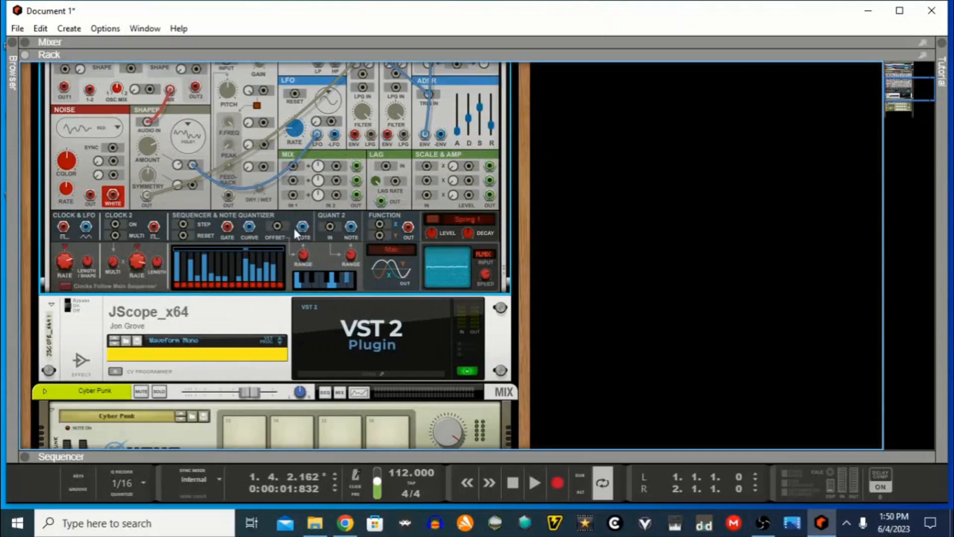
{"action": "scroll", "coordinate": [309, 228], "scroll_direction": "down", "scroll_amount": 1}
{"action": "scroll", "coordinate": [316, 226], "scroll_direction": "up", "scroll_amount": 5}
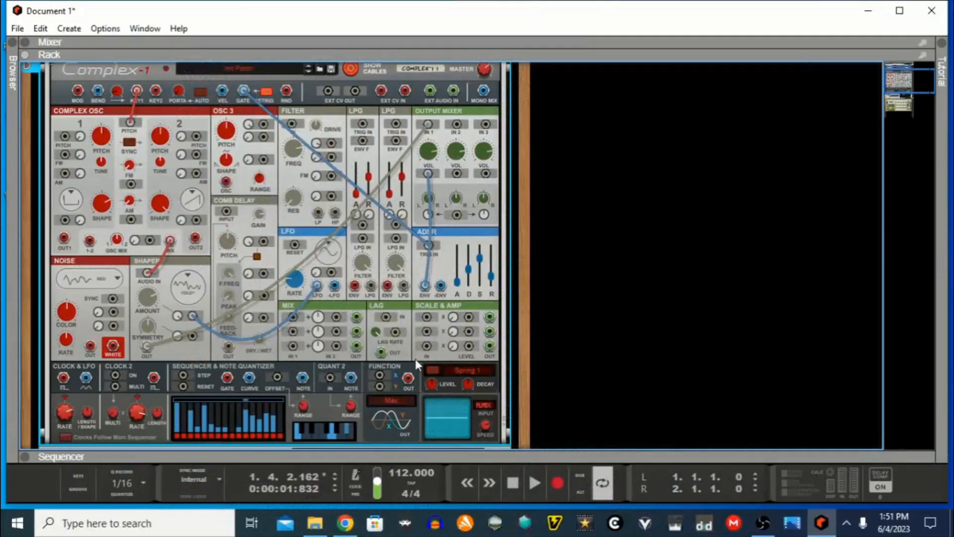
{"action": "scroll", "coordinate": [416, 365], "scroll_direction": "down", "scroll_amount": 3}
{"action": "left_click", "coordinate": [410, 413]}
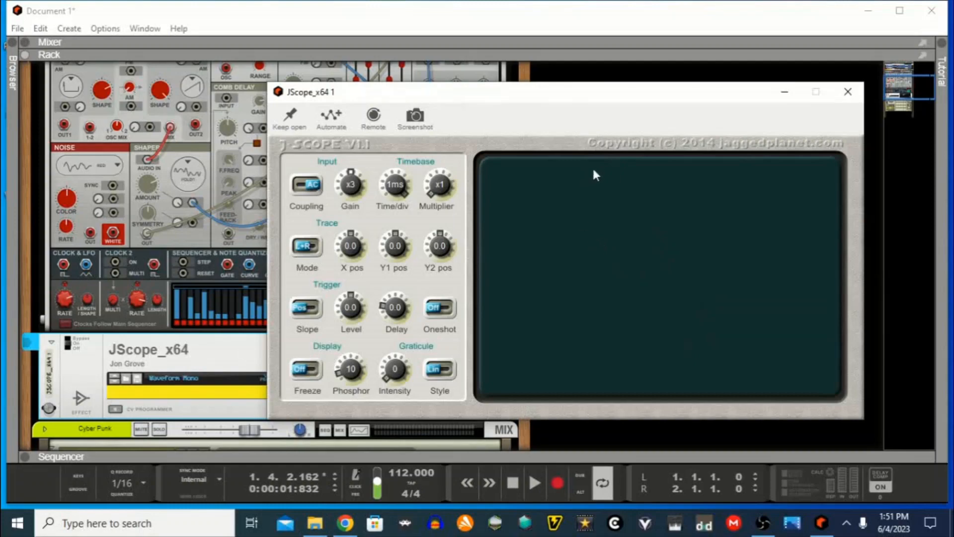
Minimize JScope and adjust the speed of Complex-1's built-in scope while auditioning the sound
{"action": "left_click", "coordinate": [785, 92]}
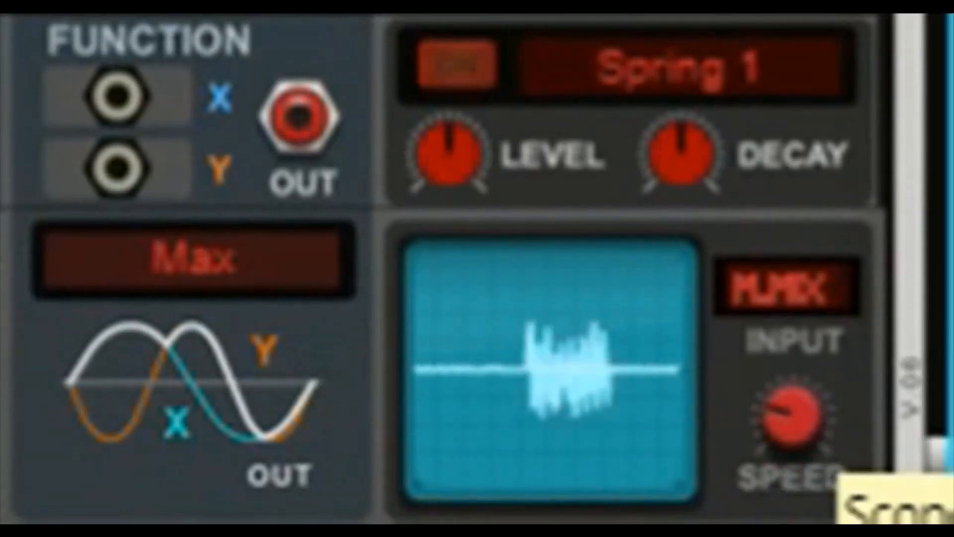
{"action": "left_click_drag", "start_coordinate": [792, 416], "coordinate": [792, 512]}
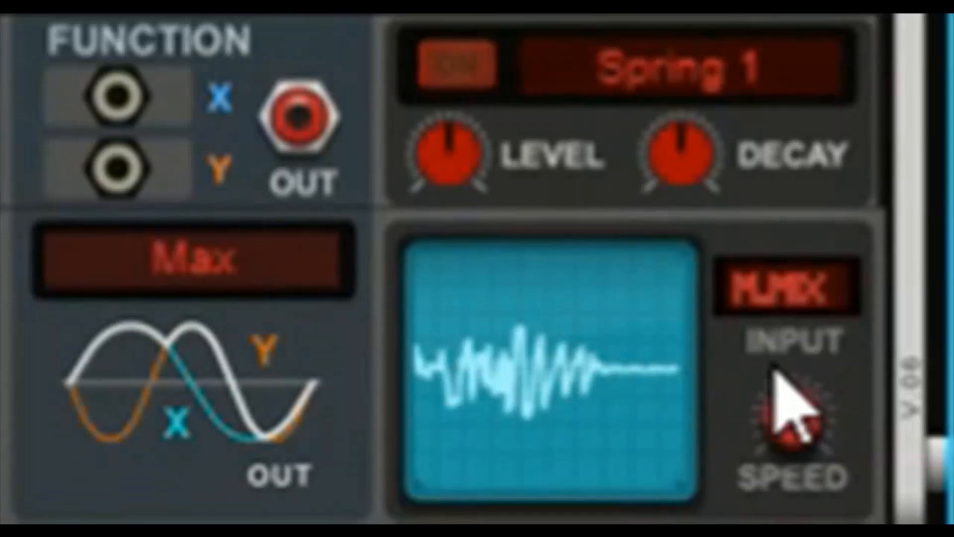
{"action": "left_click_drag", "start_coordinate": [776, 373], "coordinate": [798, 425]}
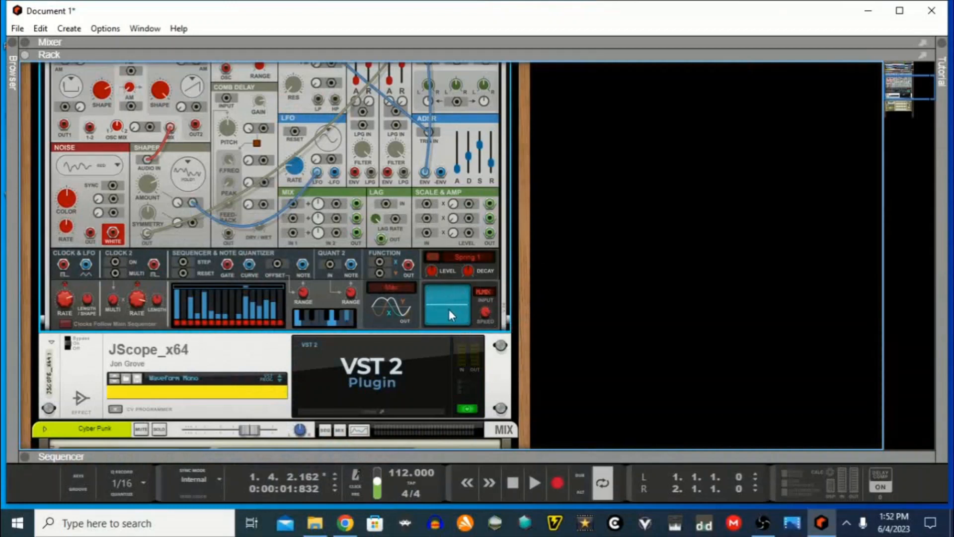
Enlarge the application zoom to 160% for a closer view of the Complex-1 panel
{"action": "scroll", "coordinate": [449, 310], "scroll_direction": "up", "scroll_amount": 5}
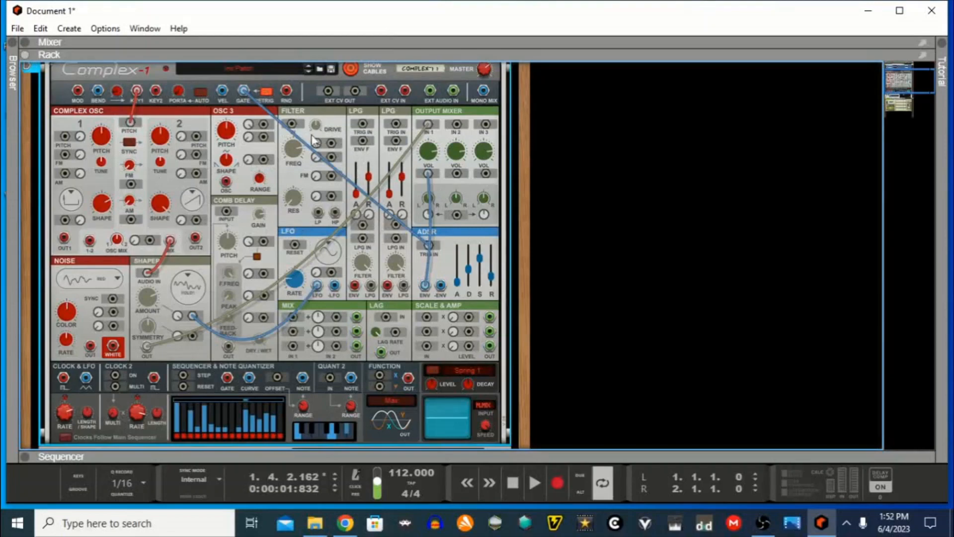
{"action": "left_click", "coordinate": [106, 28]}
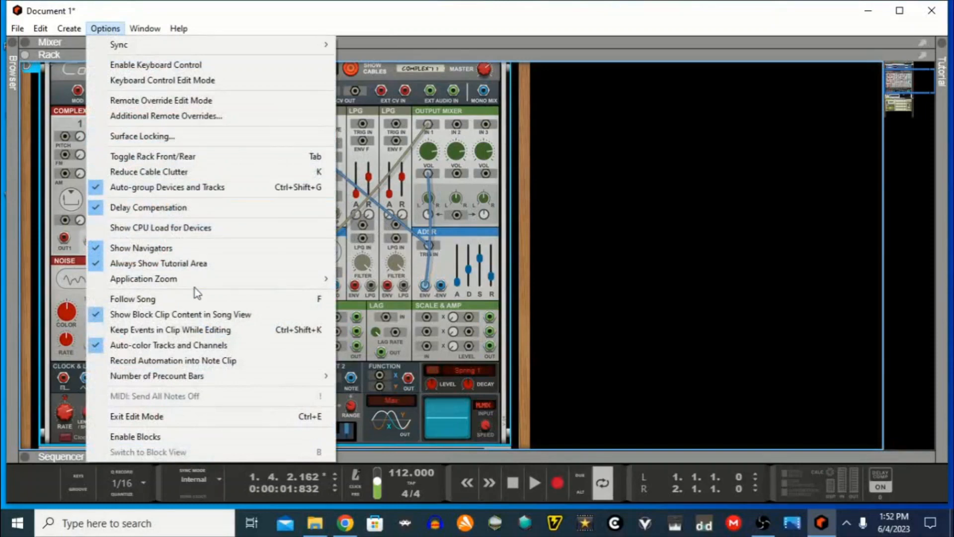
{"action": "mouse_move", "coordinate": [197, 282]}
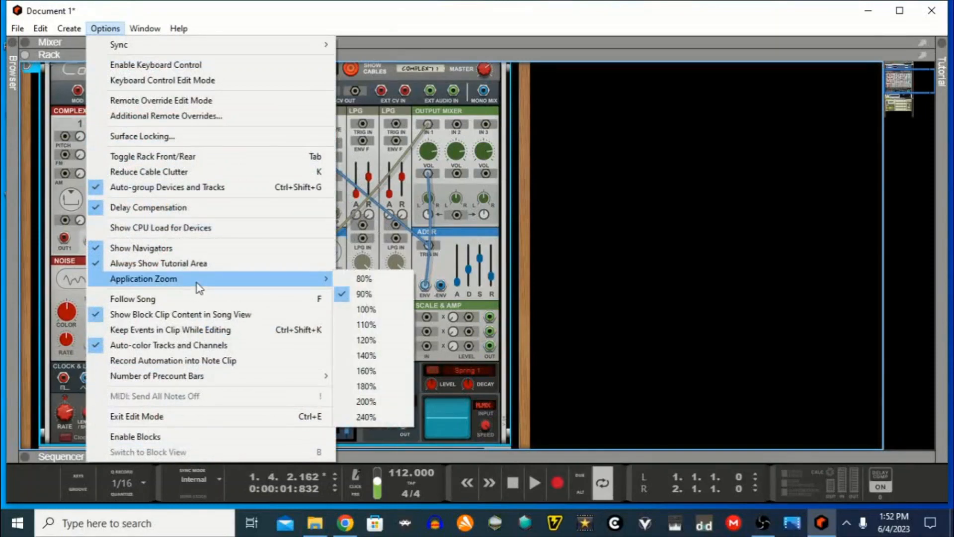
{"action": "left_click", "coordinate": [381, 371]}
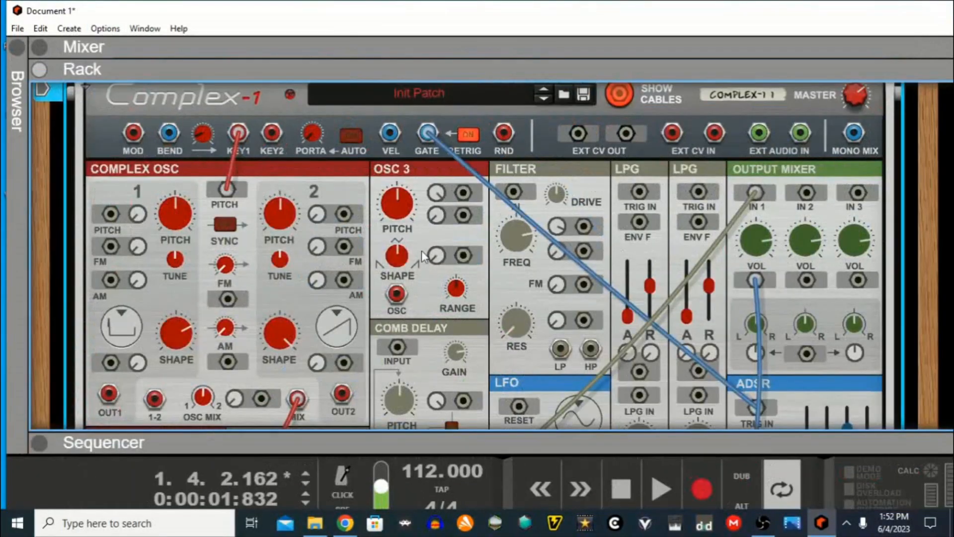
Patch the shaper output into the Function module's X input and the Function output into Output Mixer input 1
{"action": "scroll", "coordinate": [423, 237], "scroll_direction": "down", "scroll_amount": 3}
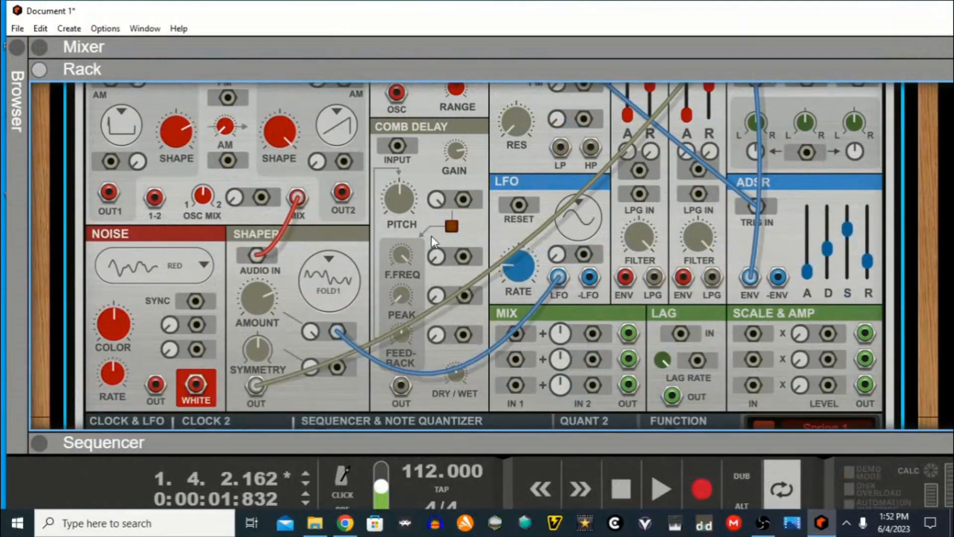
{"action": "scroll", "coordinate": [431, 237], "scroll_direction": "down", "scroll_amount": 2}
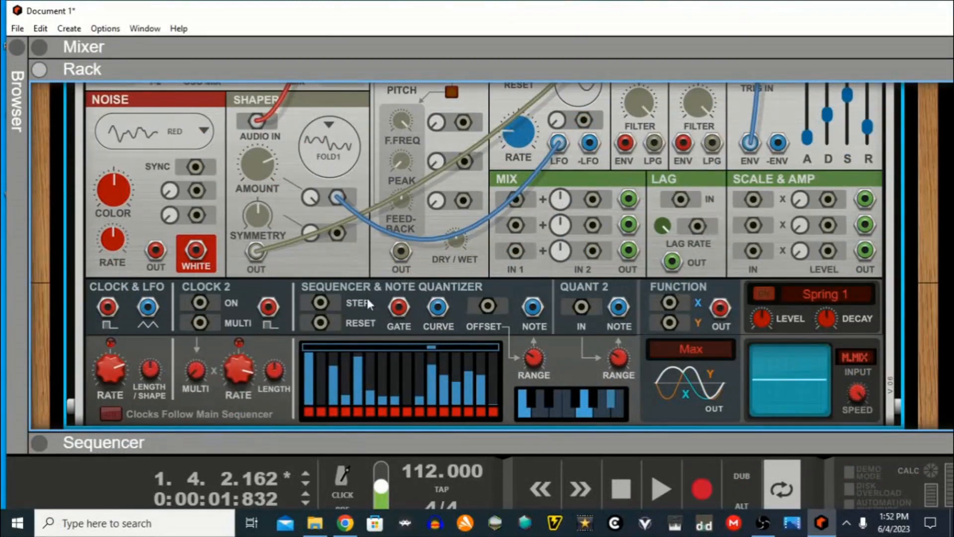
{"action": "left_click_drag", "start_coordinate": [254, 251], "coordinate": [256, 251]}
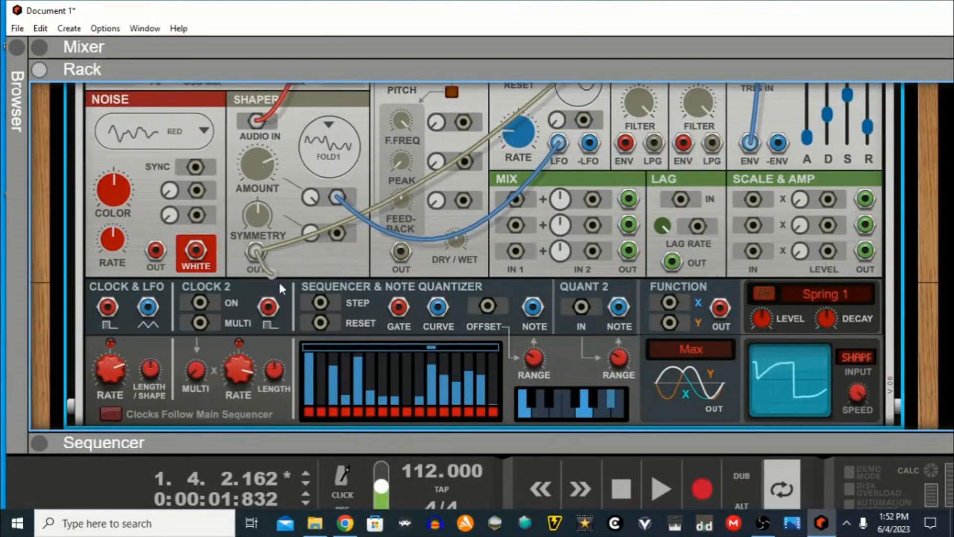
{"action": "left_click_drag", "start_coordinate": [338, 291], "coordinate": [670, 304]}
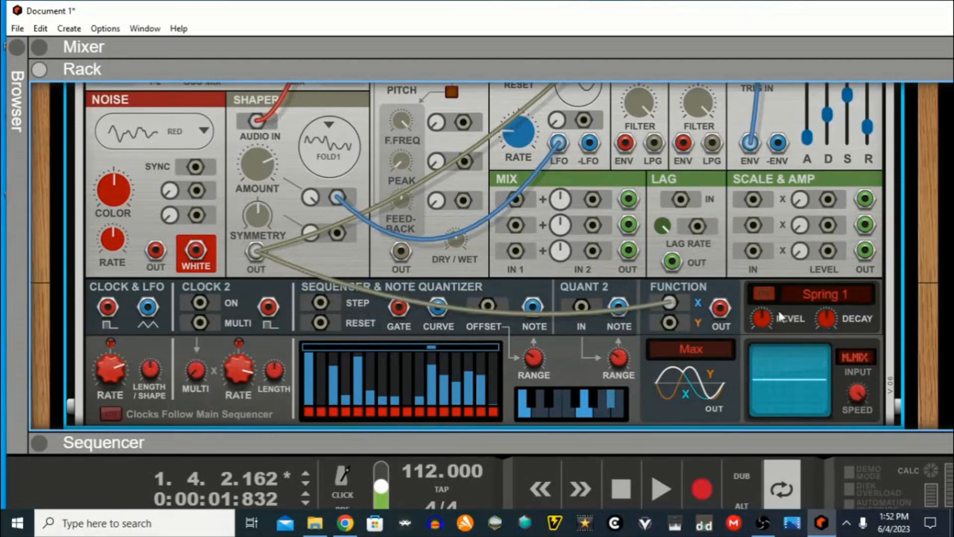
{"action": "left_click_drag", "start_coordinate": [720, 308], "coordinate": [755, 193]}
{"action": "scroll", "coordinate": [509, 150], "scroll_direction": "up", "scroll_amount": 3}
{"action": "scroll", "coordinate": [513, 157], "scroll_direction": "up", "scroll_amount": 2}
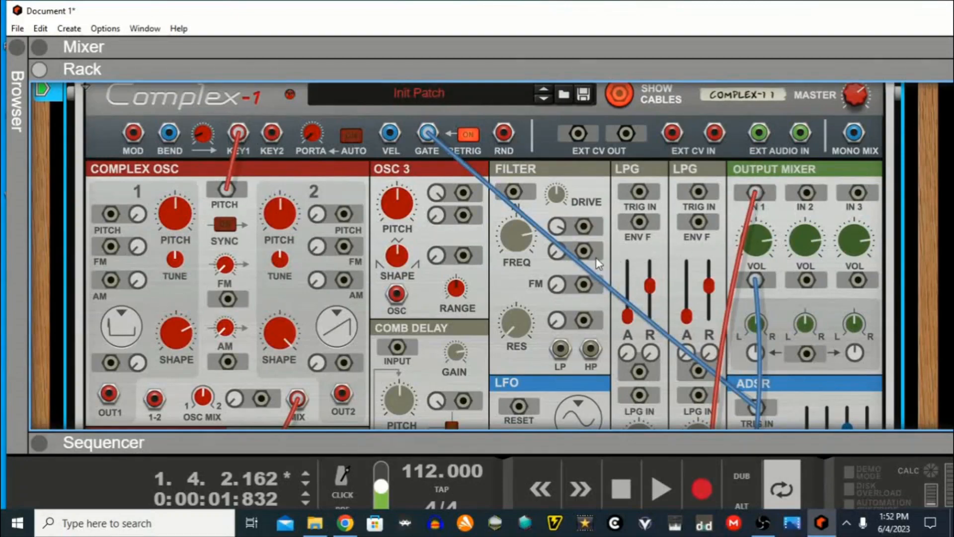
{"action": "scroll", "coordinate": [630, 256], "scroll_direction": "down", "scroll_amount": 2}
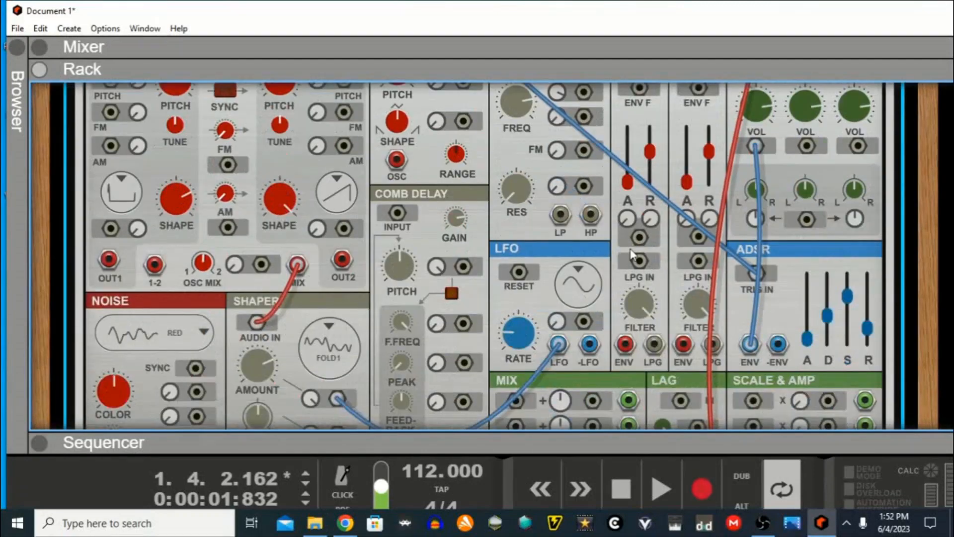
Reduce the application zoom to 100% and finally to 90% so the whole Complex-1 panel fits
{"action": "left_click", "coordinate": [98, 28]}
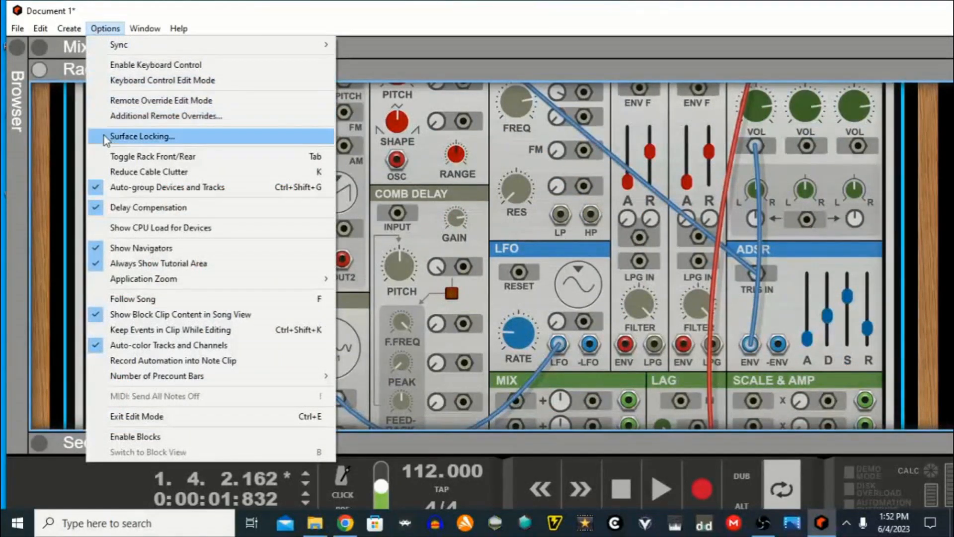
{"action": "mouse_move", "coordinate": [198, 279]}
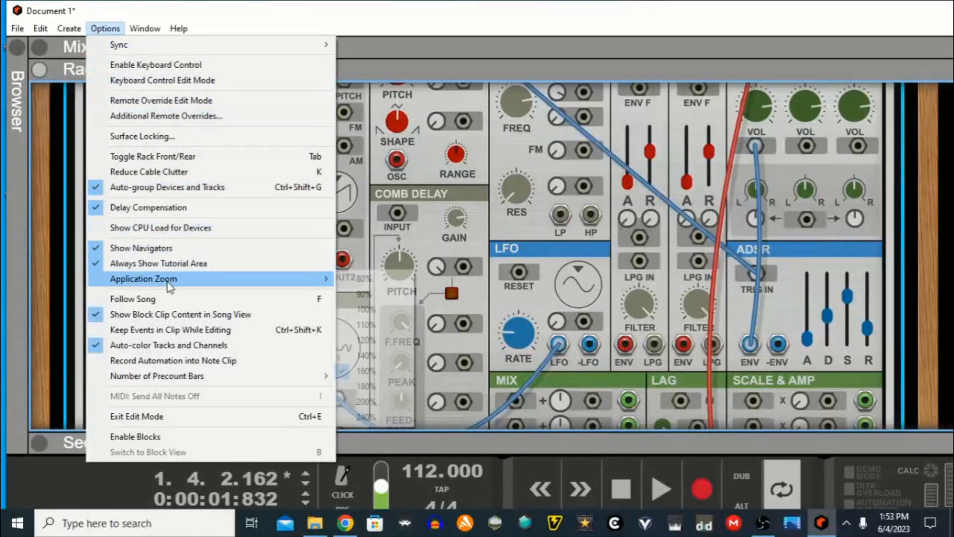
{"action": "left_click", "coordinate": [392, 312]}
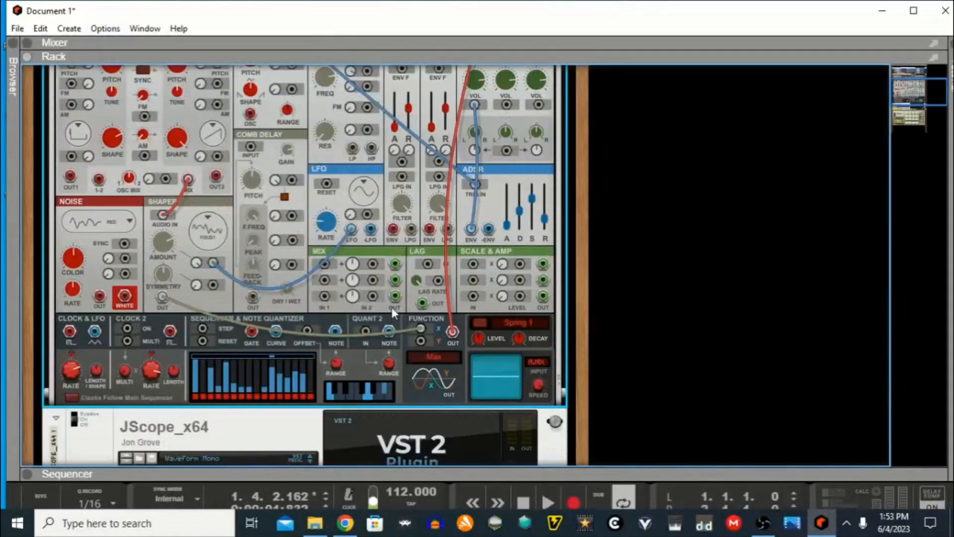
{"action": "scroll", "coordinate": [392, 307], "scroll_direction": "up", "scroll_amount": 2}
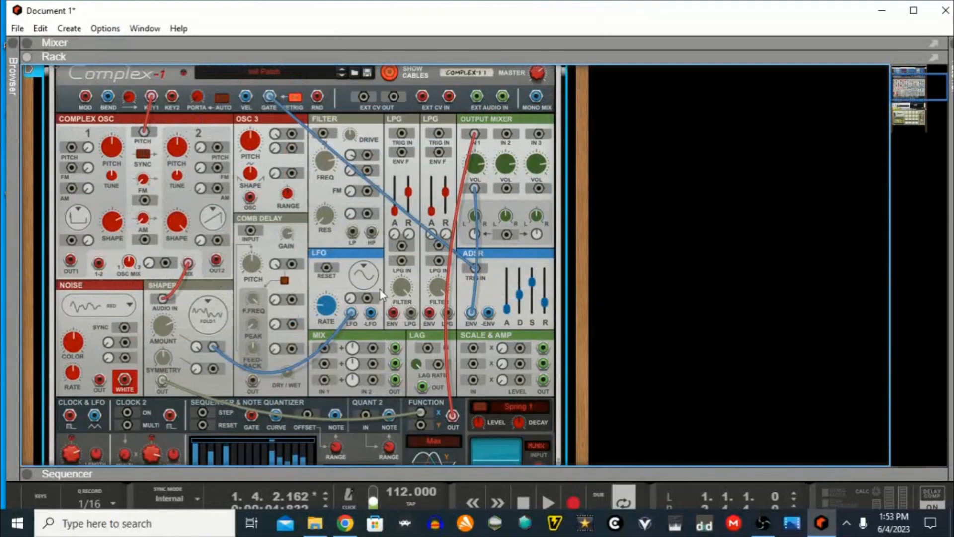
{"action": "left_click", "coordinate": [103, 29]}
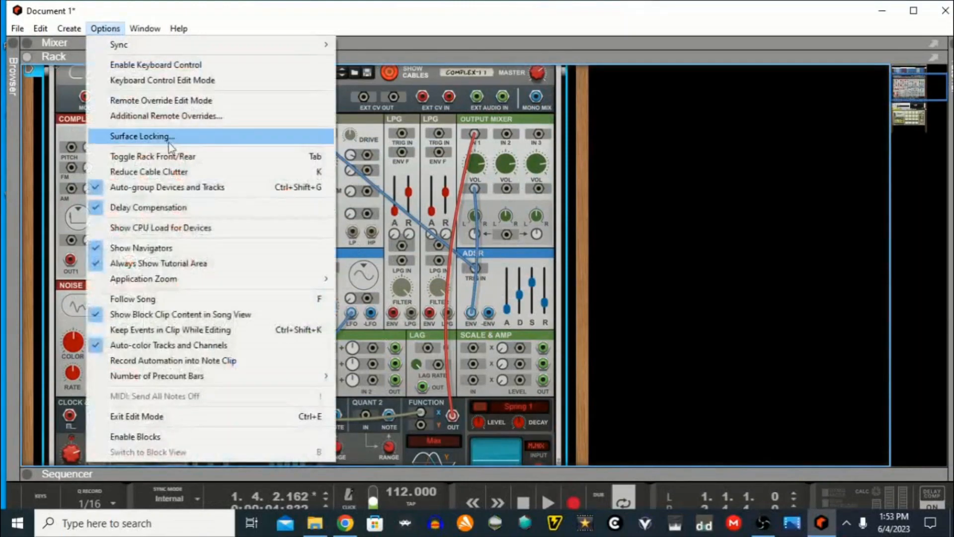
{"action": "mouse_move", "coordinate": [188, 277]}
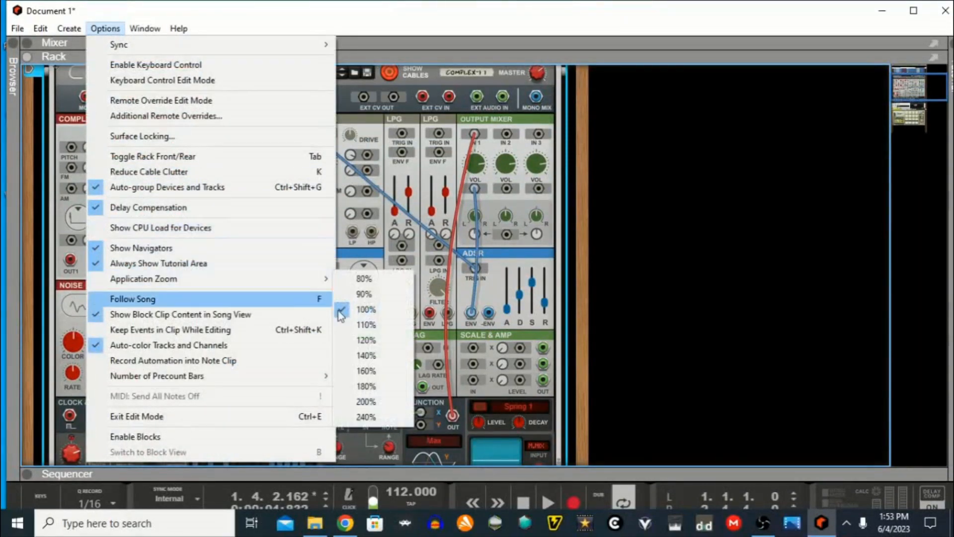
{"action": "left_click", "coordinate": [367, 302]}
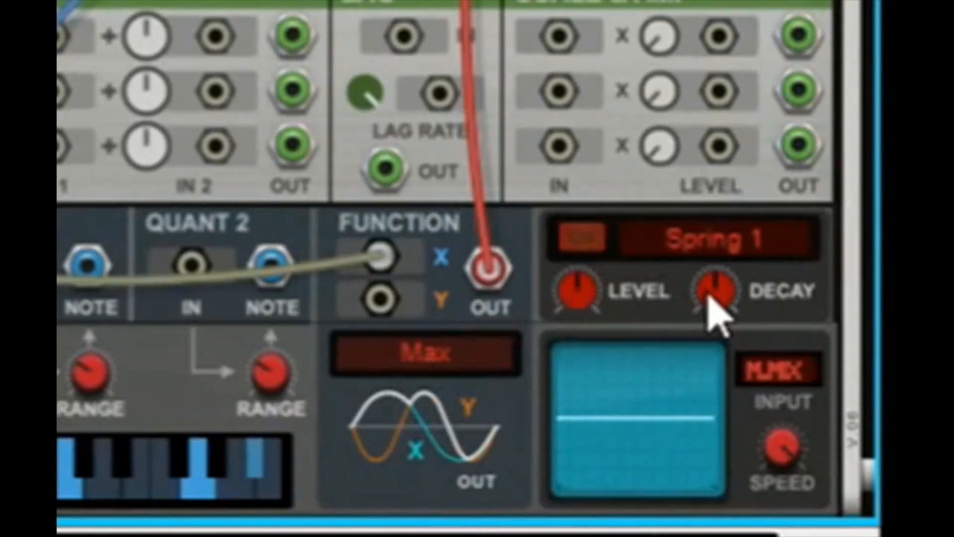
Turn on the Spring 1 effect and raise its decay and level
{"action": "left_click", "coordinate": [600, 246]}
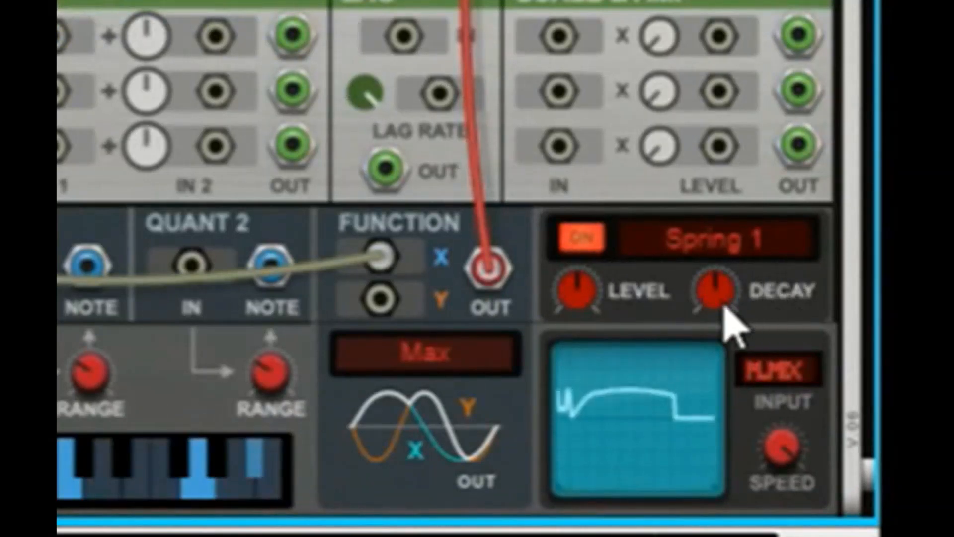
{"action": "left_click_drag", "start_coordinate": [726, 300], "coordinate": [735, 192]}
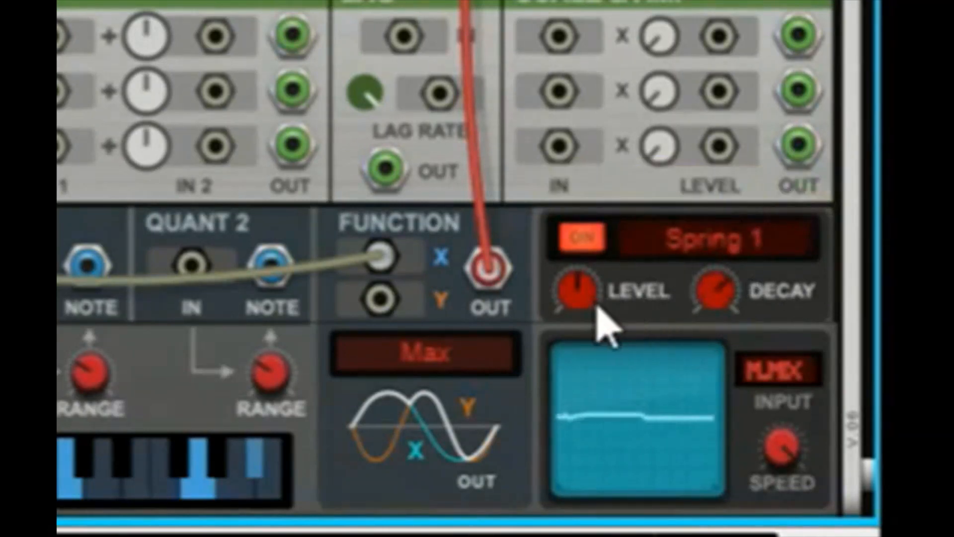
{"action": "left_click_drag", "start_coordinate": [598, 310], "coordinate": [639, 202]}
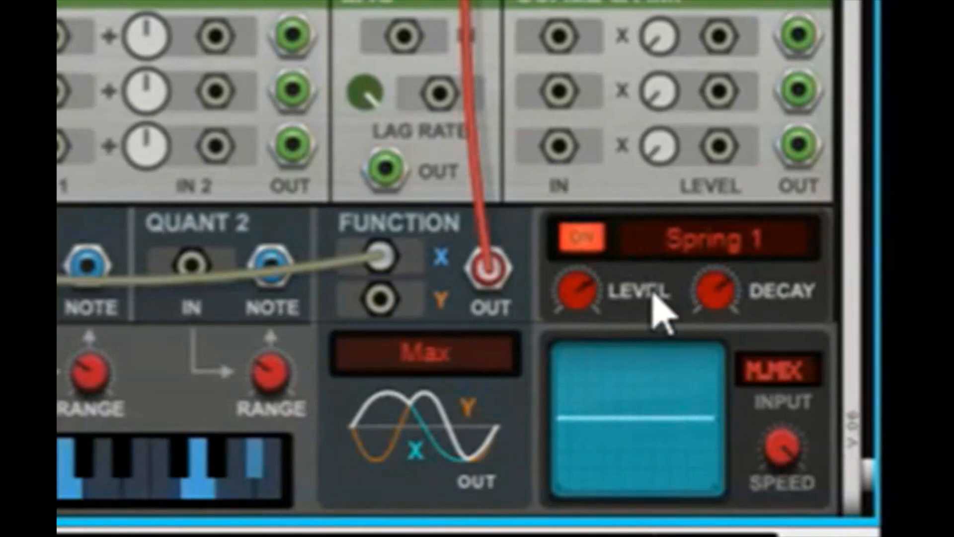
Audition the Spring 2, Room and Hall effect types and settle on Echo 1
{"action": "left_click", "coordinate": [760, 251]}
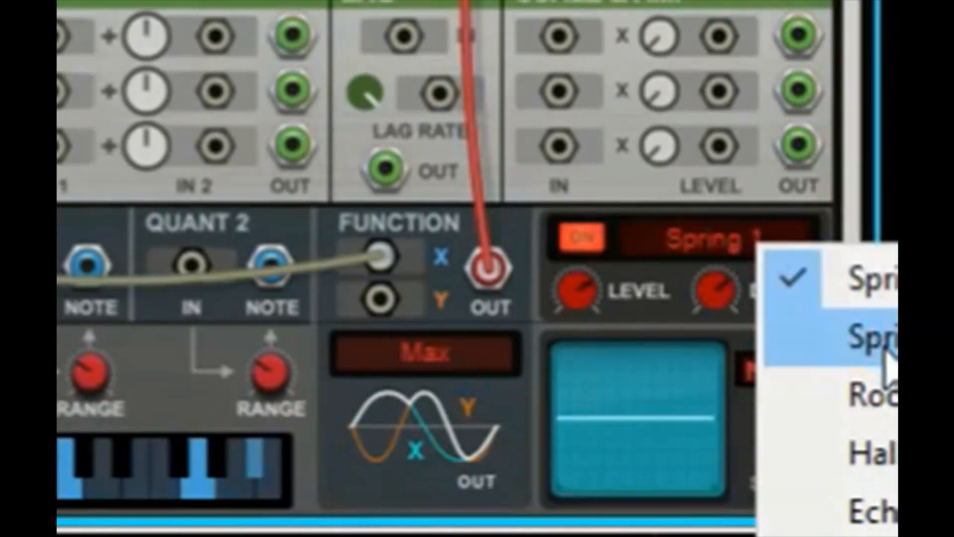
{"action": "left_click", "coordinate": [880, 359]}
{"action": "left_click", "coordinate": [756, 262]}
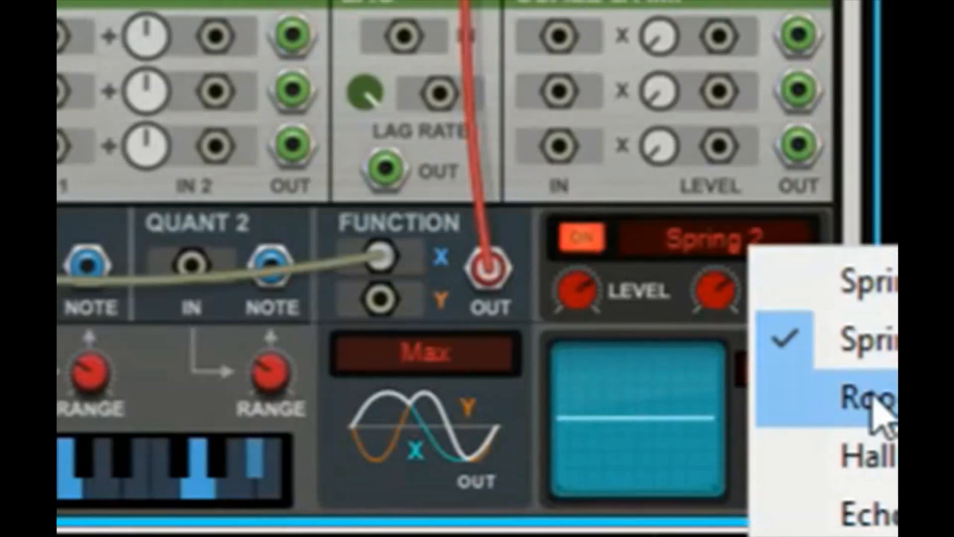
{"action": "left_click", "coordinate": [895, 408]}
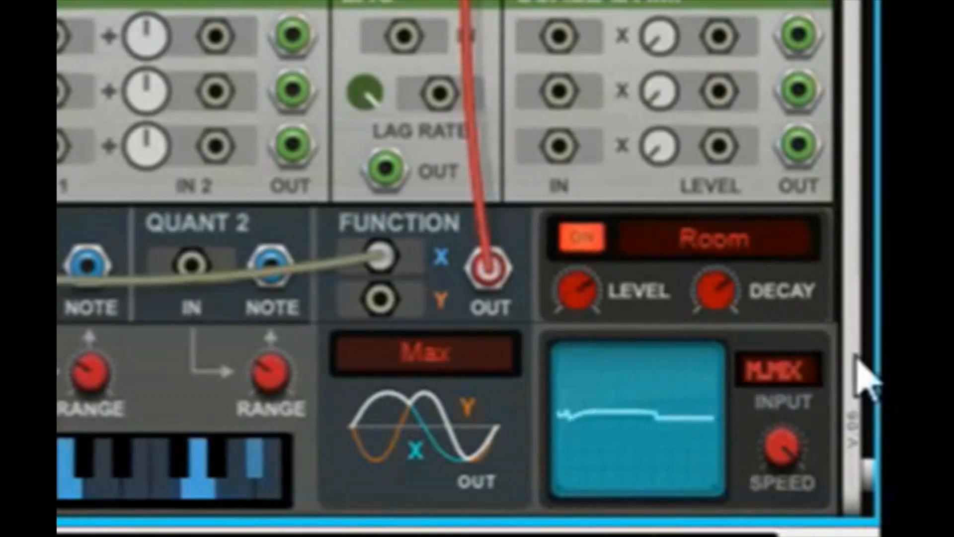
{"action": "left_click", "coordinate": [785, 245]}
{"action": "left_click", "coordinate": [878, 437]}
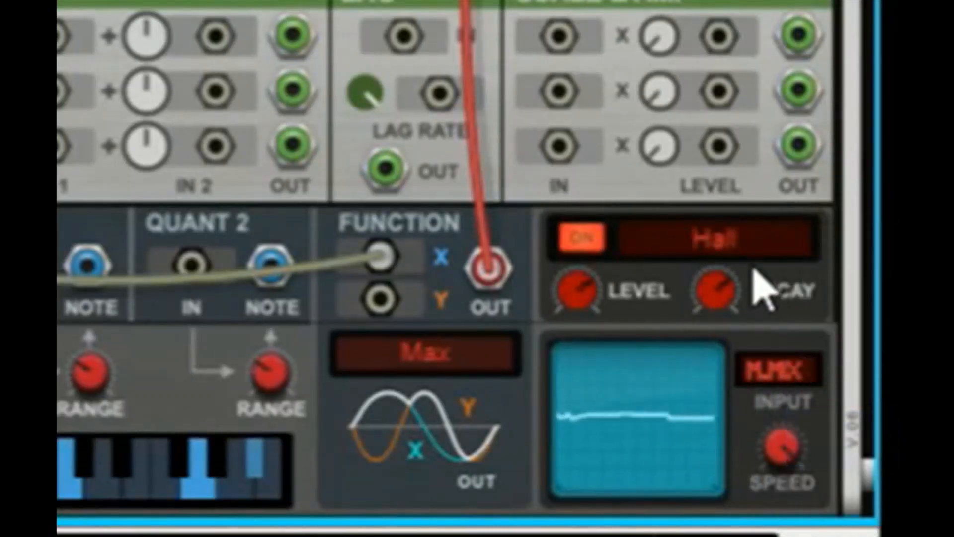
{"action": "left_click", "coordinate": [758, 251]}
{"action": "left_click", "coordinate": [877, 512]}
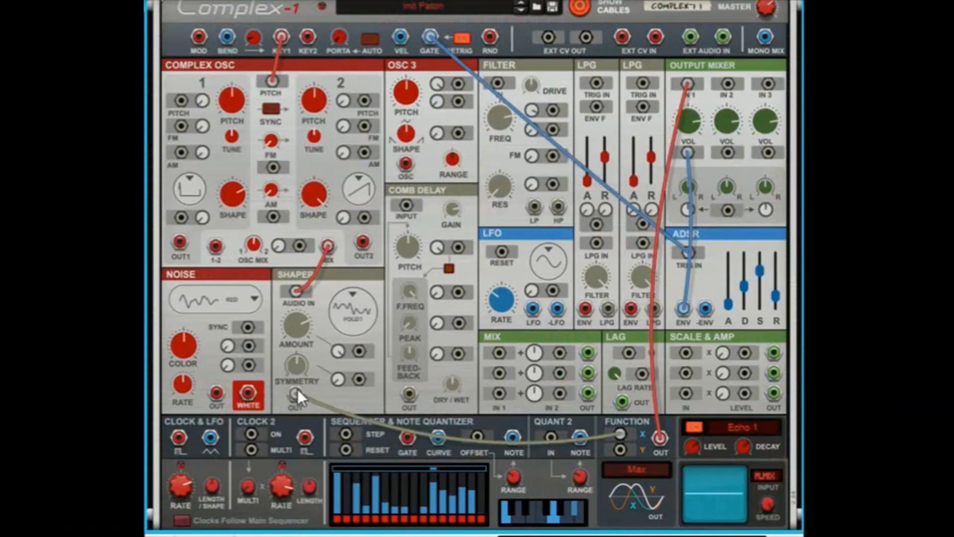
Patch the shaper output into the Function module's Y input as well and set the function type to Pitch
{"action": "mouse_move", "coordinate": [296, 392]}
{"action": "left_mouse_down"}
{"action": "mouse_move", "coordinate": [442, 438]}
{"action": "mouse_move", "coordinate": [623, 456]}
{"action": "left_mouse_up"}
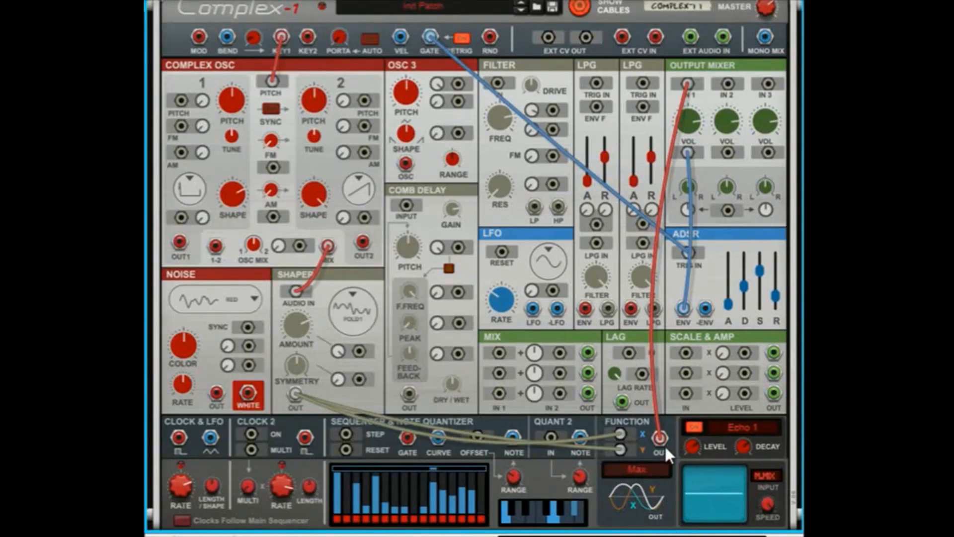
{"action": "left_click", "coordinate": [647, 466]}
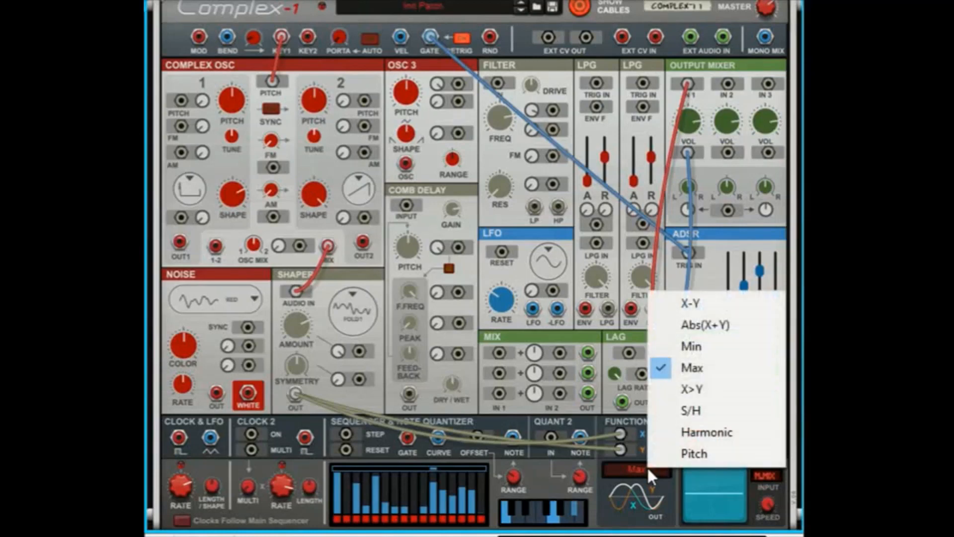
{"action": "left_click", "coordinate": [671, 452]}
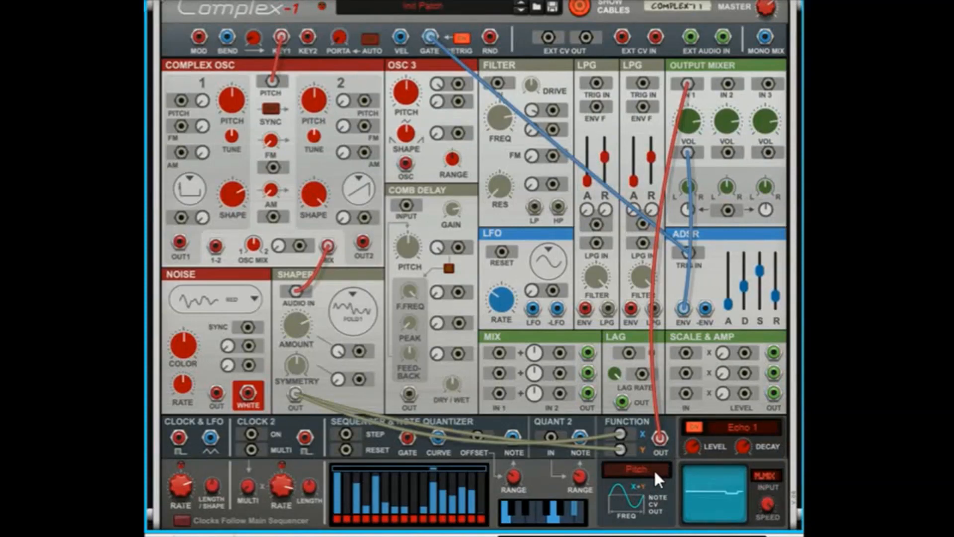
Try the Harmonic function type while lowering the Echo 1 decay, and settle on the S/H function
{"action": "left_click", "coordinate": [654, 469]}
{"action": "left_click", "coordinate": [684, 438]}
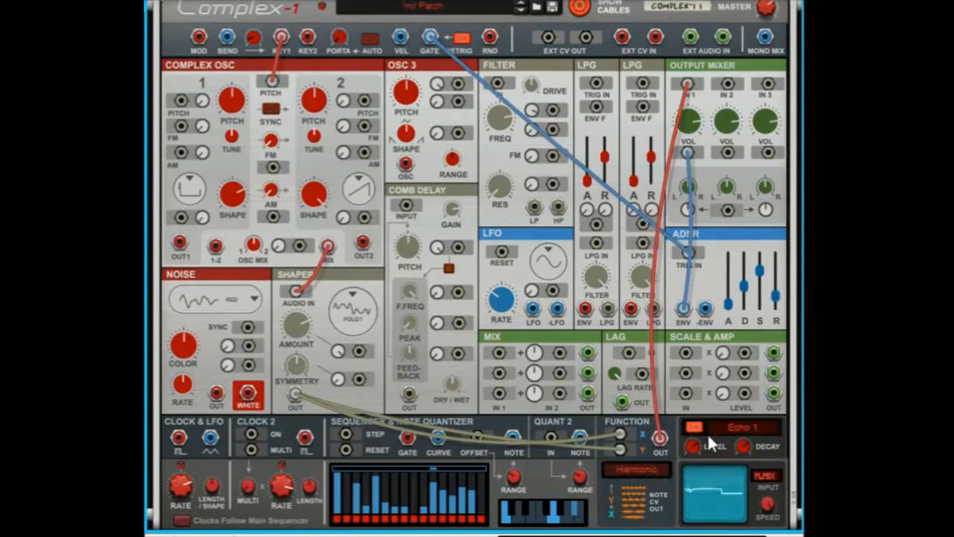
{"action": "mouse_move", "coordinate": [737, 456]}
{"action": "left_click_drag", "start_coordinate": [738, 456], "coordinate": [699, 512]}
{"action": "left_click", "coordinate": [648, 464]}
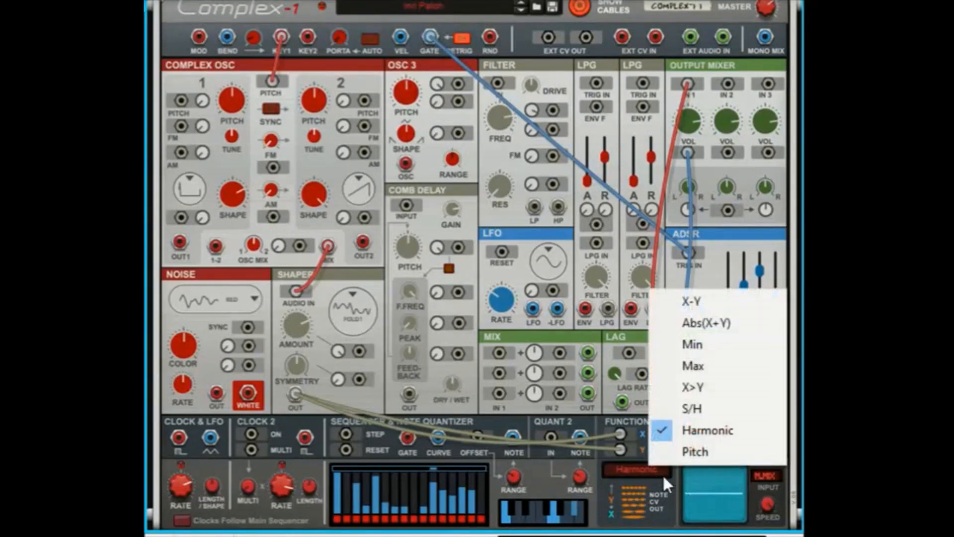
{"action": "left_click", "coordinate": [709, 413]}
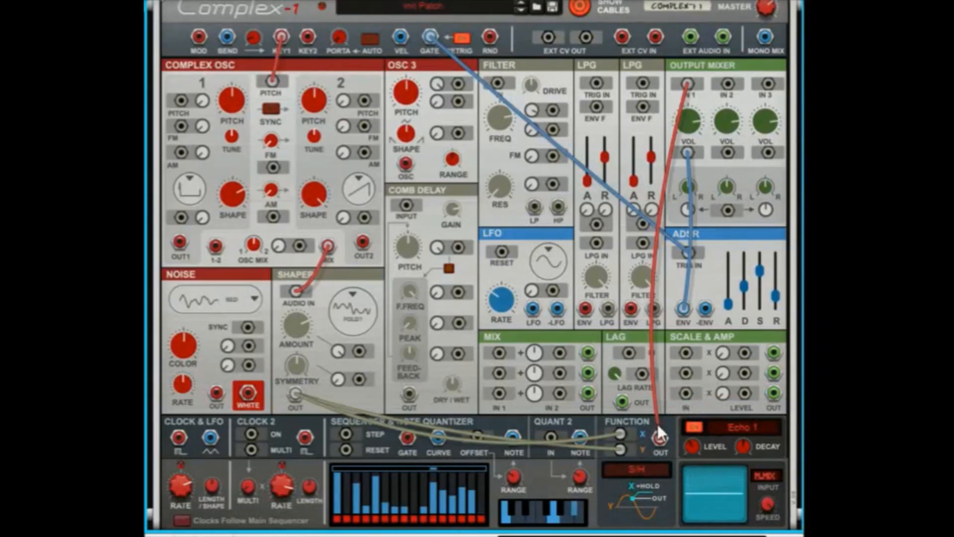
Unplug the cables from output mixer input 1 and from the Function module's X and Y inputs
{"action": "left_click_drag", "start_coordinate": [695, 87], "coordinate": [664, 378]}
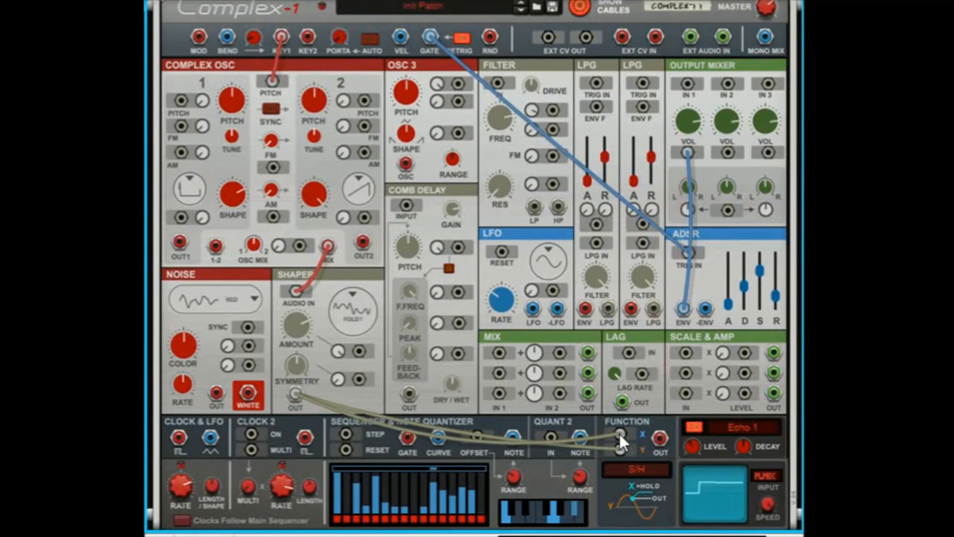
{"action": "left_click_drag", "start_coordinate": [619, 433], "coordinate": [294, 392]}
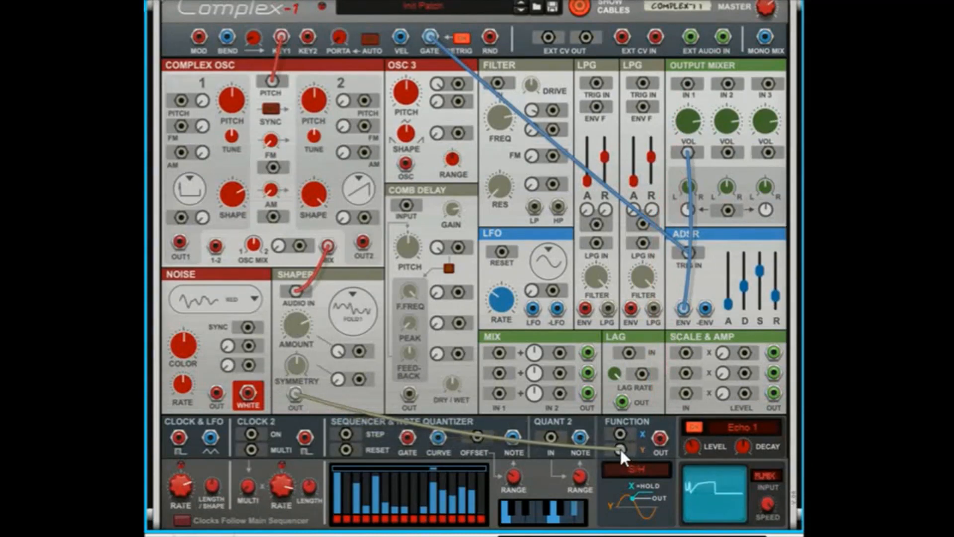
{"action": "left_click_drag", "start_coordinate": [620, 448], "coordinate": [302, 390]}
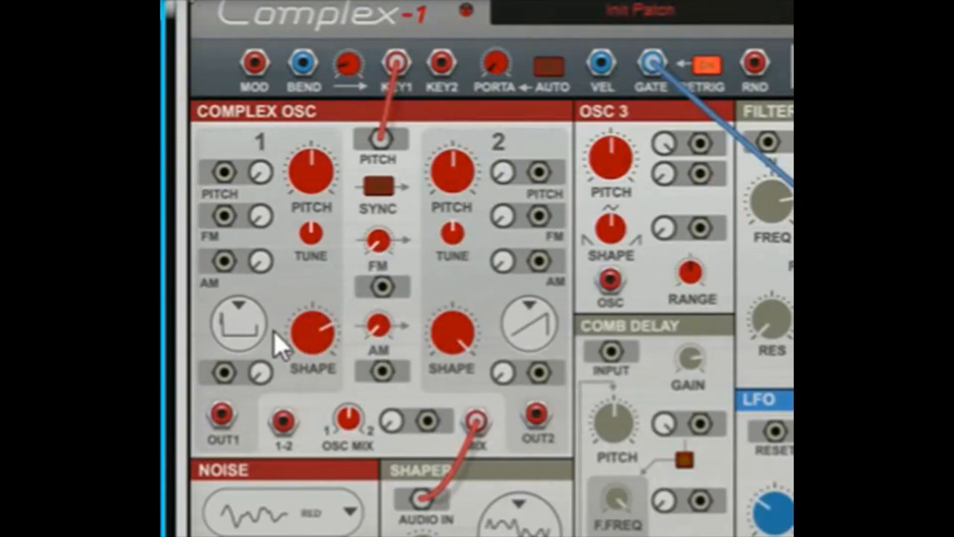
Set both complex oscillators to Sine-Pulse and turn their shape controls fully down for pure sine waves
{"action": "left_click", "coordinate": [530, 329]}
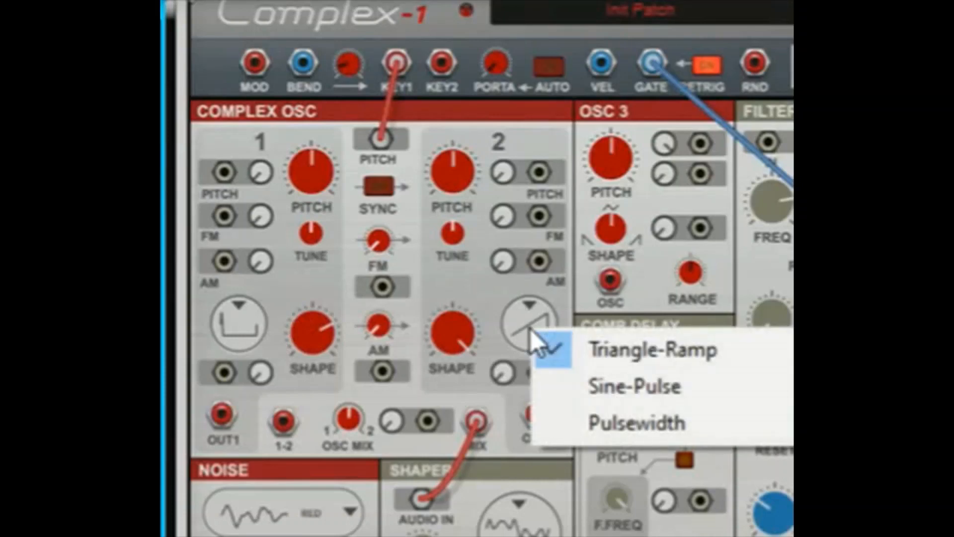
{"action": "left_click", "coordinate": [609, 388]}
{"action": "left_click", "coordinate": [249, 327]}
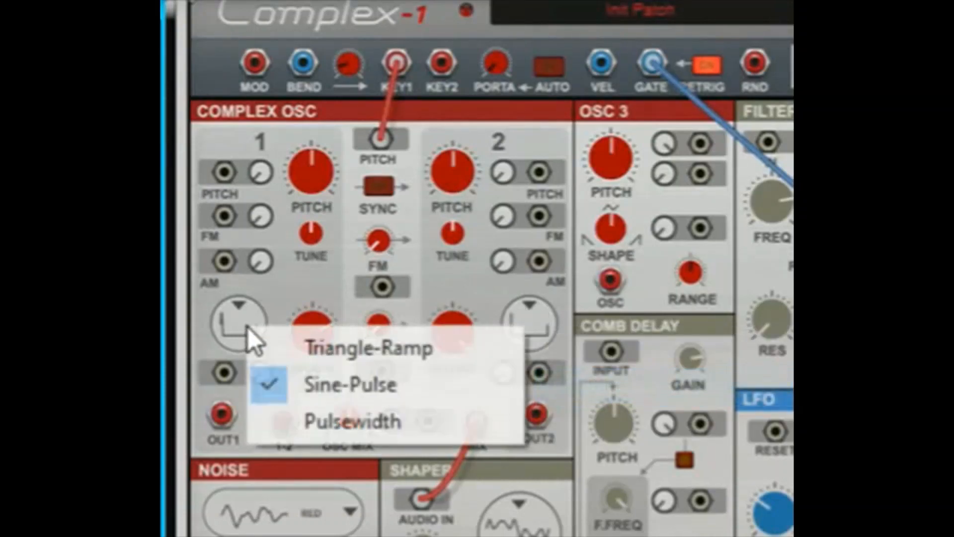
{"action": "left_click", "coordinate": [348, 383]}
{"action": "left_click_drag", "start_coordinate": [452, 332], "coordinate": [457, 437]}
{"action": "left_click", "coordinate": [245, 356]}
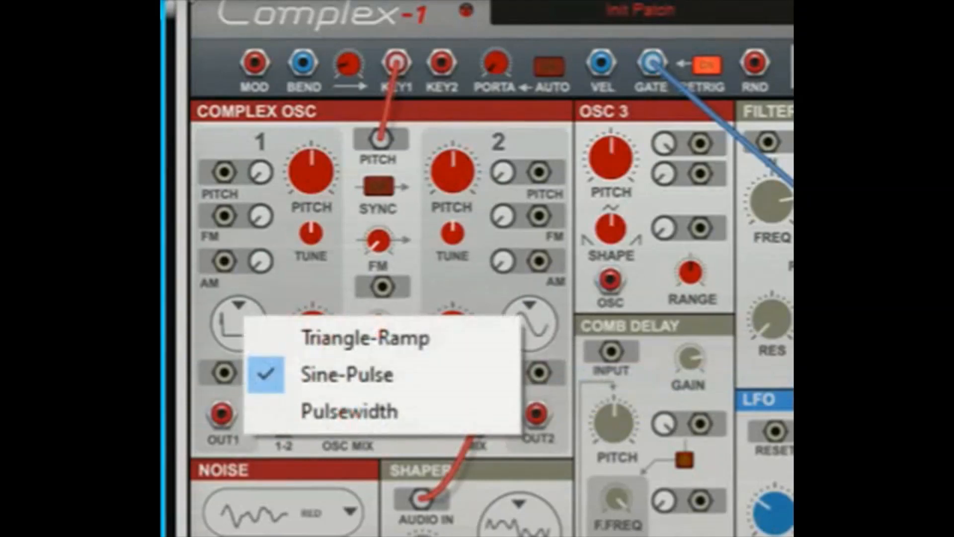
{"action": "left_click", "coordinate": [329, 359]}
{"action": "left_click_drag", "start_coordinate": [334, 339], "coordinate": [334, 393]}
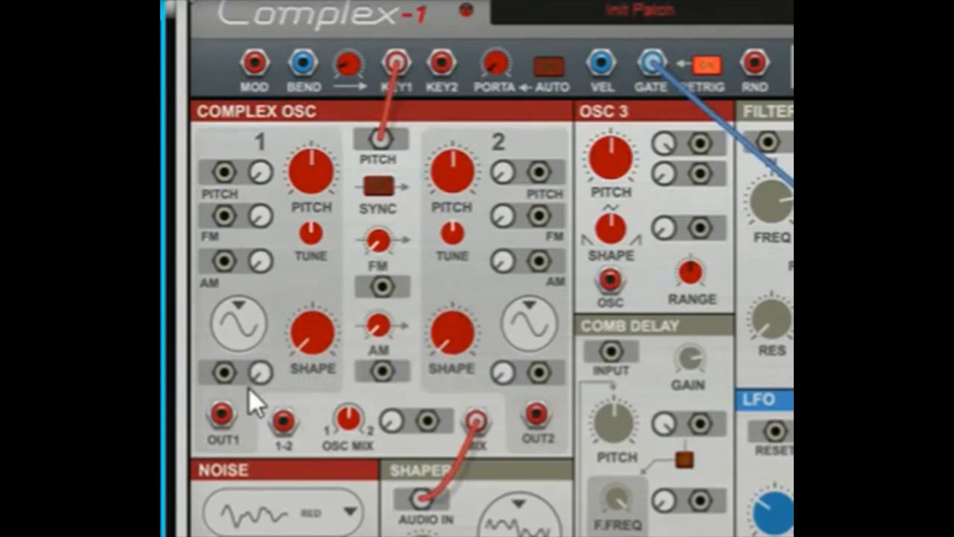
Patch oscillator 1's output into the FM input and oscillator 2's output into output mixer input 1, and raise the FM amount
{"action": "left_click_drag", "start_coordinate": [219, 407], "coordinate": [387, 285]}
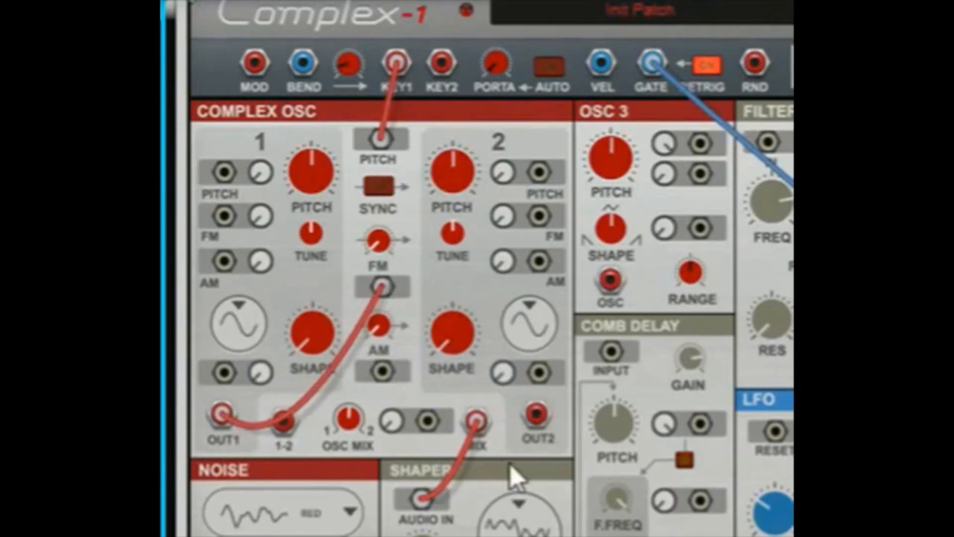
{"action": "left_click_drag", "start_coordinate": [538, 418], "coordinate": [572, 417]}
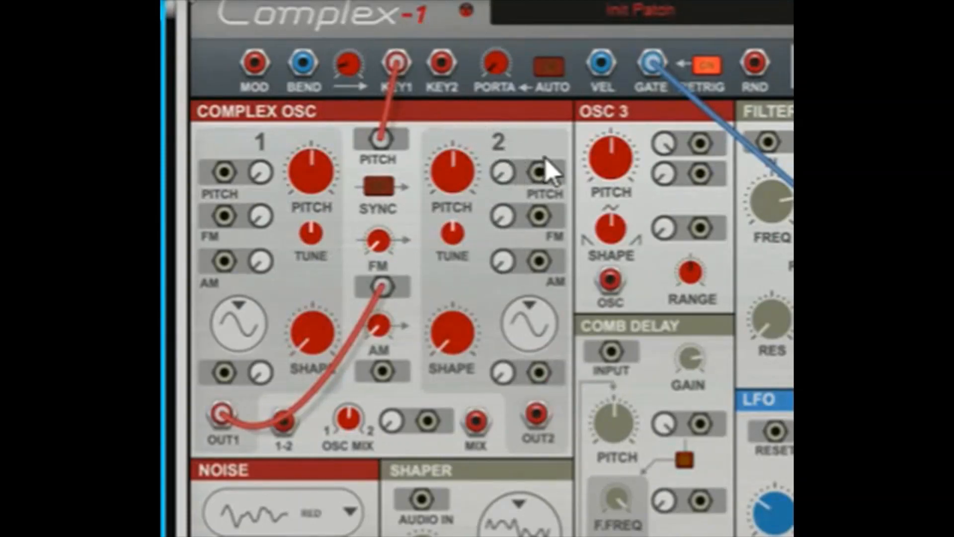
{"action": "left_click_drag", "start_coordinate": [537, 417], "coordinate": [542, 398]}
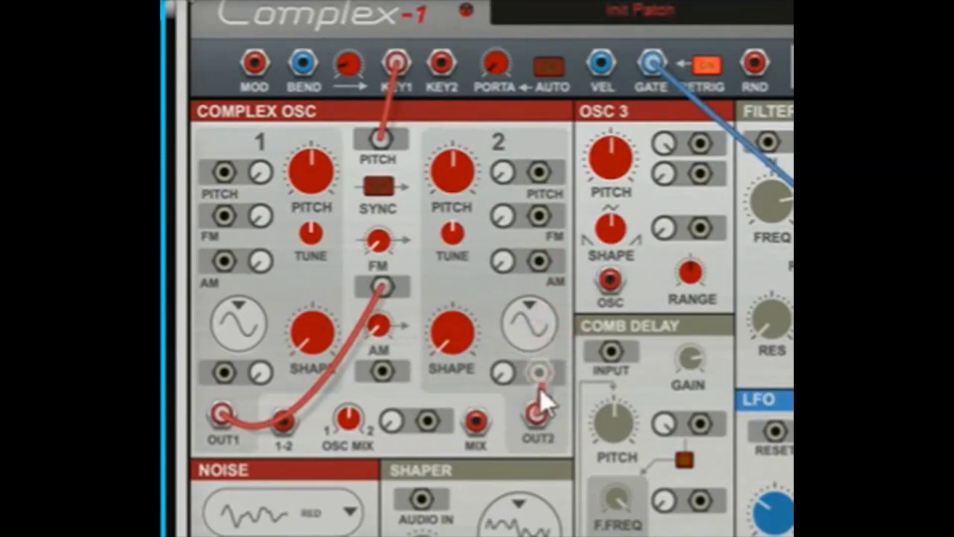
{"action": "left_click_drag", "start_coordinate": [556, 363], "coordinate": [577, 387]}
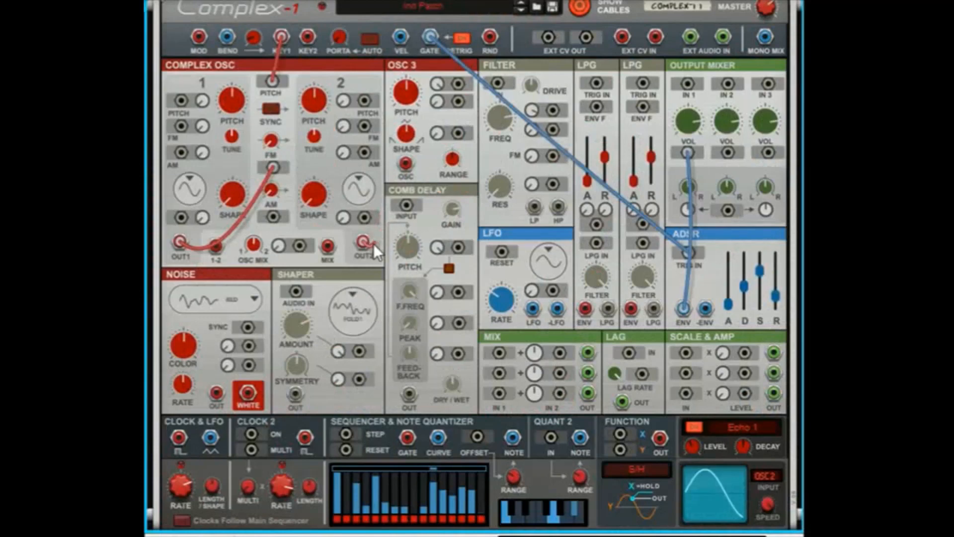
{"action": "left_click_drag", "start_coordinate": [374, 243], "coordinate": [373, 243]}
{"action": "left_click_drag", "start_coordinate": [369, 241], "coordinate": [687, 83]}
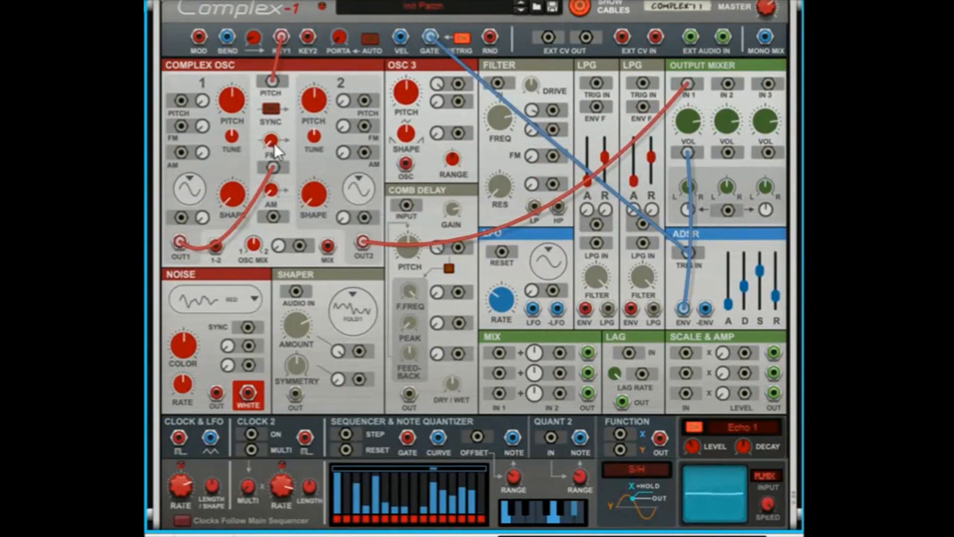
{"action": "left_click_drag", "start_coordinate": [272, 143], "coordinate": [285, 64]}
Unplug oscillator 1 from the FM input, patch the oscillator mix into output mixer input 1 and try the LFO as FM source
{"action": "left_click_drag", "start_coordinate": [273, 167], "coordinate": [181, 252]}
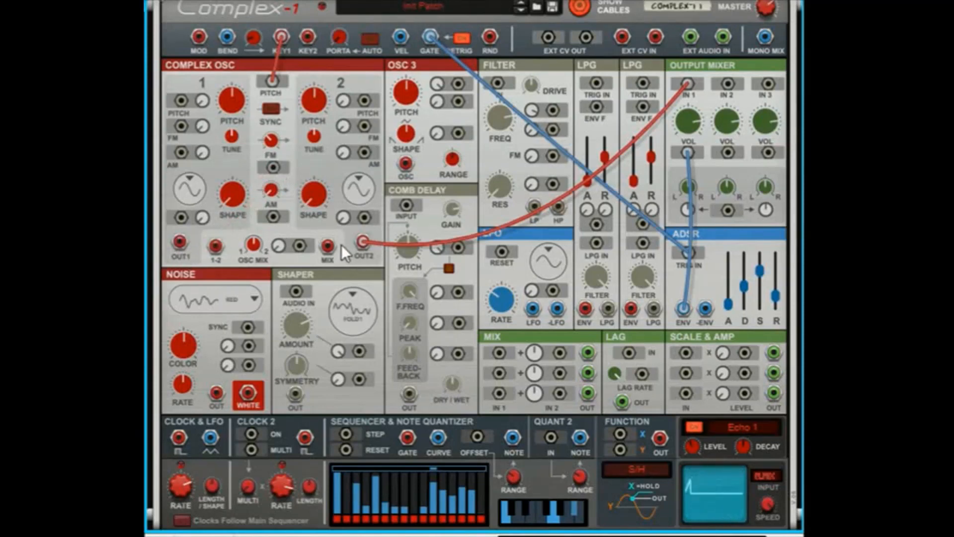
{"action": "left_click_drag", "start_coordinate": [330, 244], "coordinate": [689, 86]}
{"action": "left_click_drag", "start_coordinate": [532, 308], "coordinate": [270, 171]}
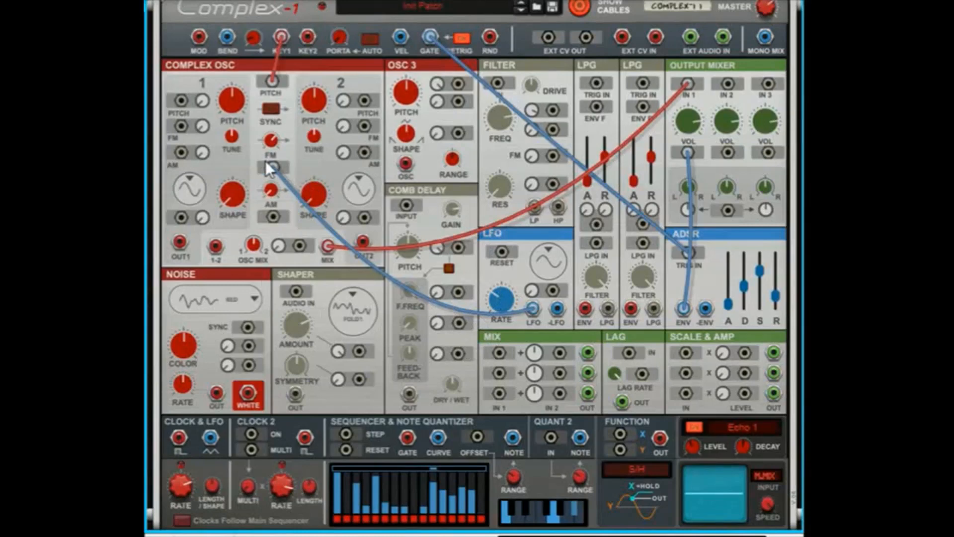
{"action": "left_click_drag", "start_coordinate": [275, 160], "coordinate": [534, 322]}
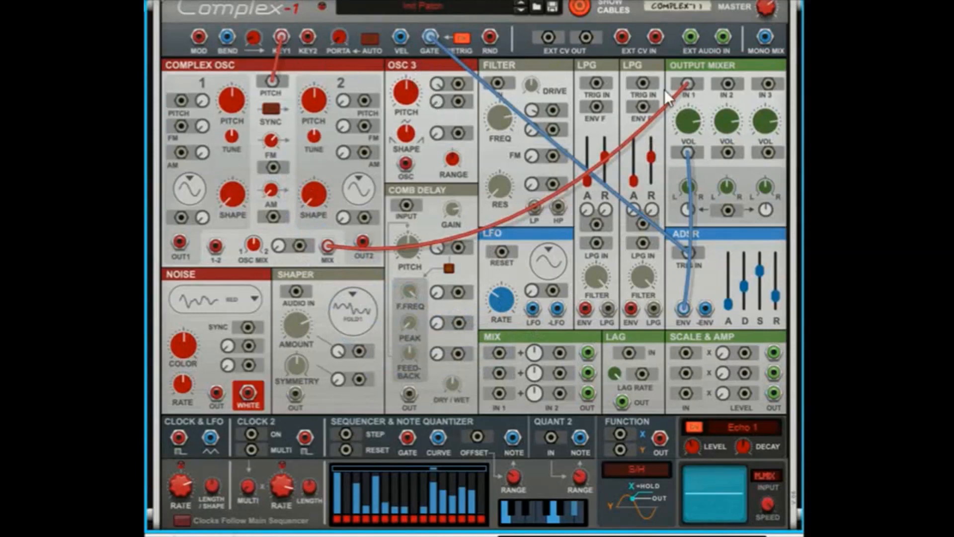
Replace the oscillator mix with OSC 3 at output mixer input 1, and patch KEY2 into OSC 3's upper pitch input, varying its amount
{"action": "mouse_move", "coordinate": [693, 83]}
{"action": "left_mouse_down"}
{"action": "mouse_move", "coordinate": [356, 258]}
{"action": "mouse_move", "coordinate": [327, 245]}
{"action": "left_mouse_up"}
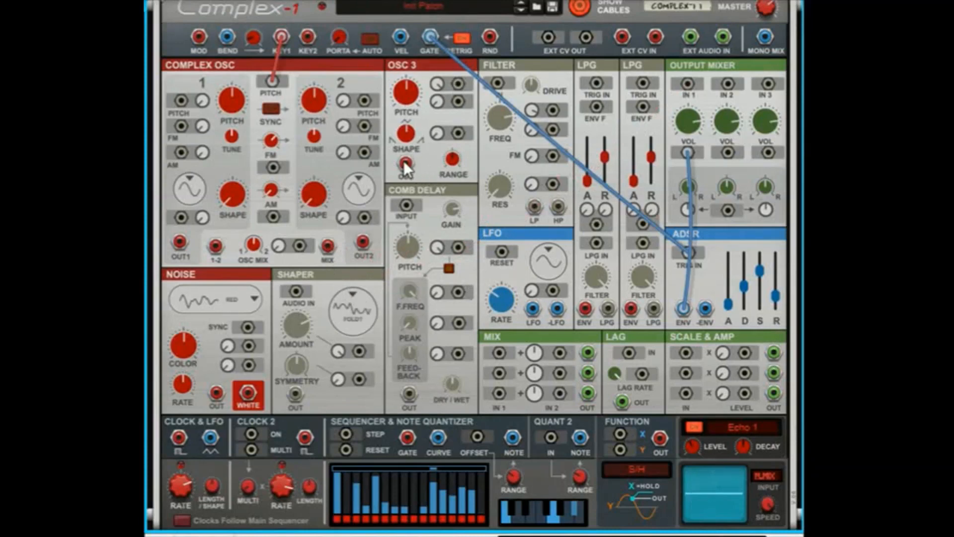
{"action": "mouse_move", "coordinate": [404, 161]}
{"action": "left_mouse_down"}
{"action": "mouse_move", "coordinate": [445, 173]}
{"action": "mouse_move", "coordinate": [687, 84]}
{"action": "left_mouse_up"}
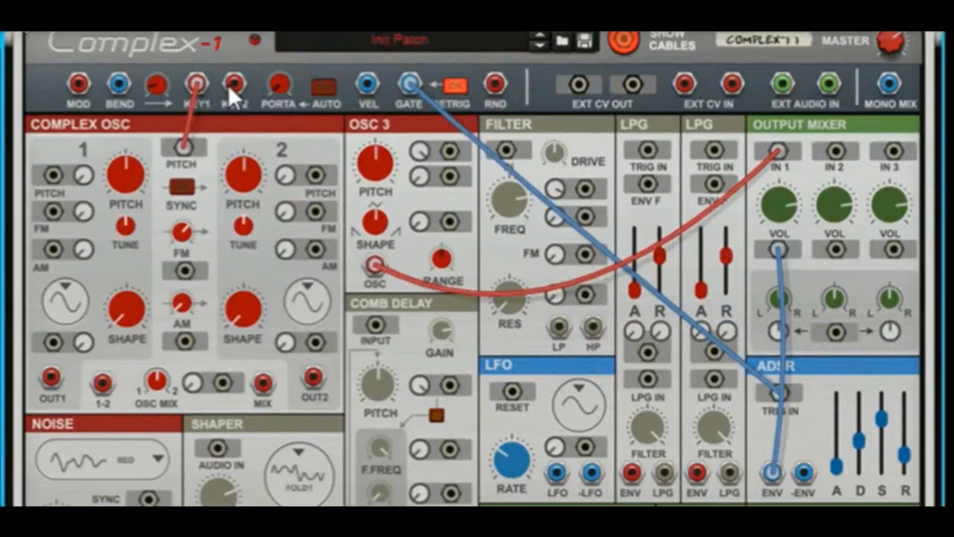
{"action": "left_click_drag", "start_coordinate": [229, 85], "coordinate": [454, 157]}
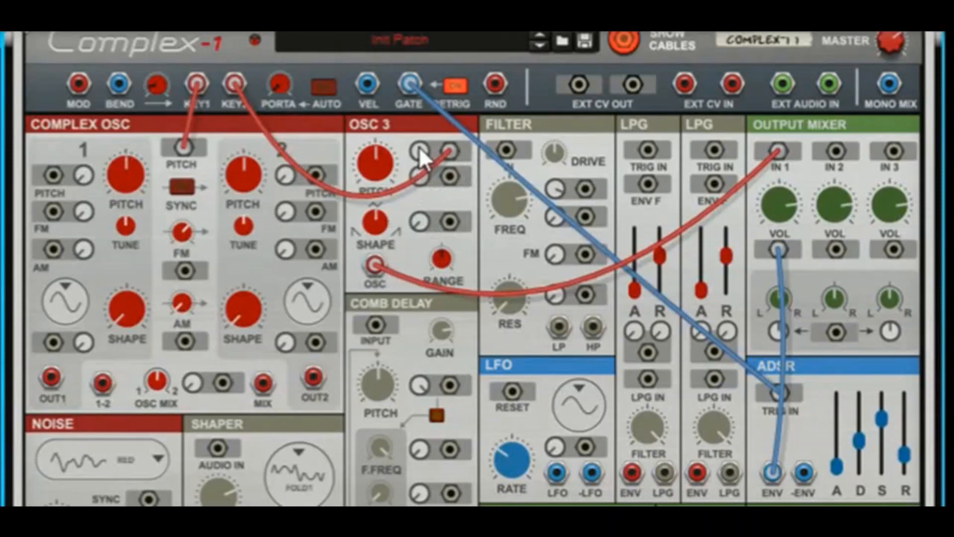
{"action": "left_click_drag", "start_coordinate": [419, 146], "coordinate": [416, 317]}
{"action": "left_click_drag", "start_coordinate": [419, 151], "coordinate": [428, 88]}
{"action": "left_click_drag", "start_coordinate": [419, 155], "coordinate": [392, 25]}
Patch the LFO output into OSC 3's shape modulation input and raise the LFO rate
{"action": "mouse_move", "coordinate": [378, 222]}
{"action": "left_mouse_down"}
{"action": "mouse_move", "coordinate": [429, 59]}
{"action": "mouse_move", "coordinate": [381, 267]}
{"action": "mouse_move", "coordinate": [366, 272]}
{"action": "mouse_move", "coordinate": [385, 124]}
{"action": "mouse_move", "coordinate": [355, 357]}
{"action": "mouse_move", "coordinate": [368, 217]}
{"action": "left_mouse_up"}
{"action": "left_click_drag", "start_coordinate": [558, 488], "coordinate": [466, 5]}
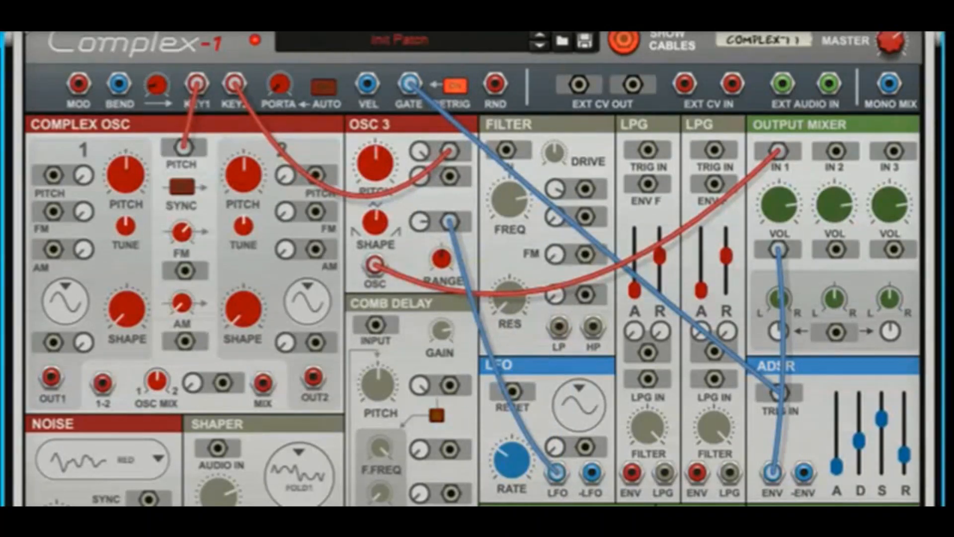
{"action": "left_click_drag", "start_coordinate": [515, 448], "coordinate": [543, 328]}
Move the LFO cable to OSC 3's upper pitch input in place of KEY2, and lower that input's amount
{"action": "left_click_drag", "start_coordinate": [446, 210], "coordinate": [452, 148]}
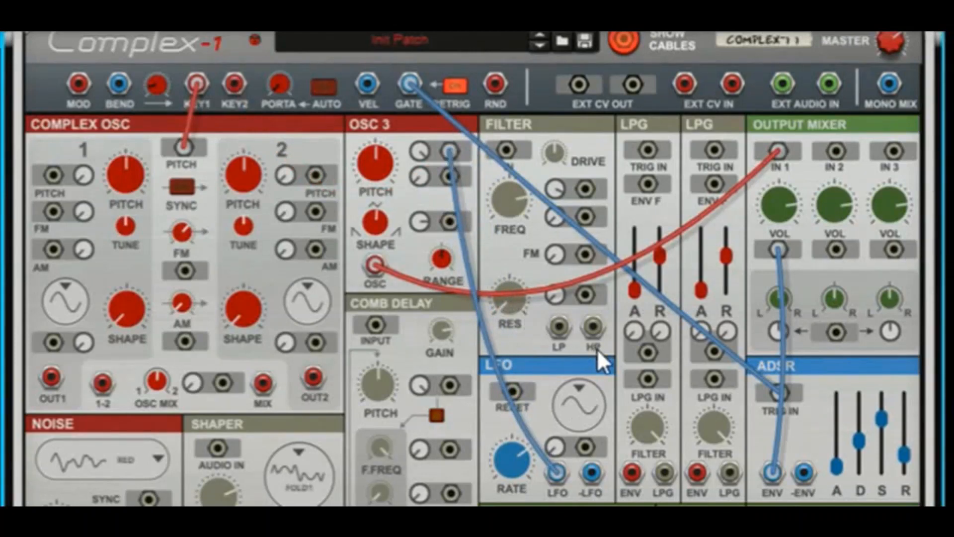
{"action": "left_click_drag", "start_coordinate": [423, 154], "coordinate": [394, 267]}
Raise the ADSR sustain and release, and patch KEY2 into OSC 3's lower pitch input
{"action": "left_click_drag", "start_coordinate": [884, 419], "coordinate": [882, 396]}
{"action": "left_click_drag", "start_coordinate": [904, 454], "coordinate": [904, 446]}
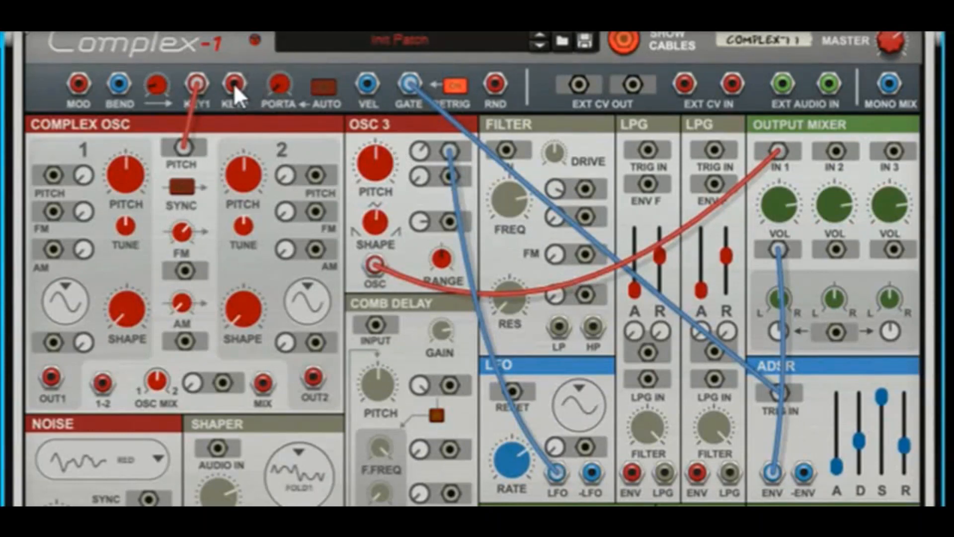
{"action": "left_click_drag", "start_coordinate": [231, 85], "coordinate": [450, 177]}
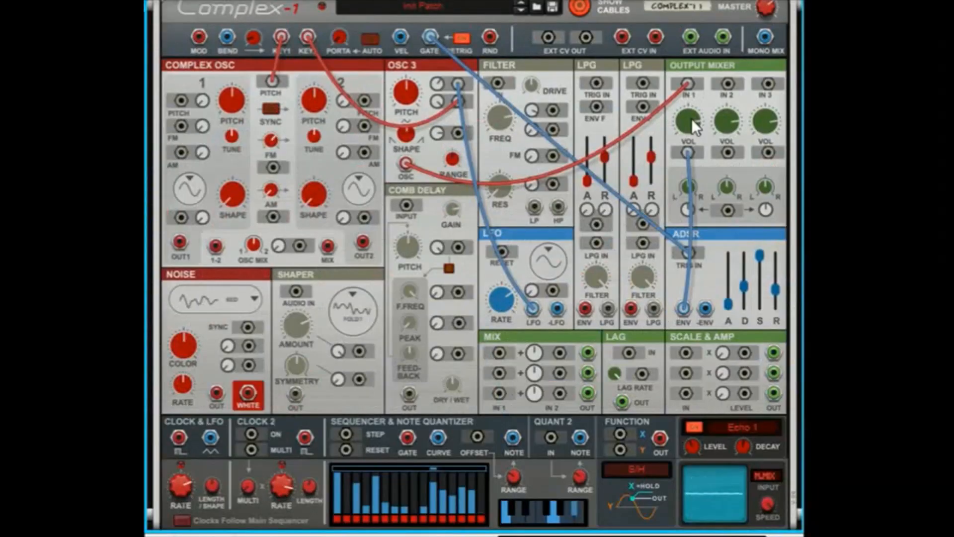
Lower the output mixer's channel 1 volume, and unplug and re-patch the ADSR envelope into its volume modulation input
{"action": "mouse_move", "coordinate": [786, 200]}
{"action": "left_click_drag", "start_coordinate": [693, 119], "coordinate": [666, 195]}
{"action": "left_click_drag", "start_coordinate": [688, 152], "coordinate": [706, 282]}
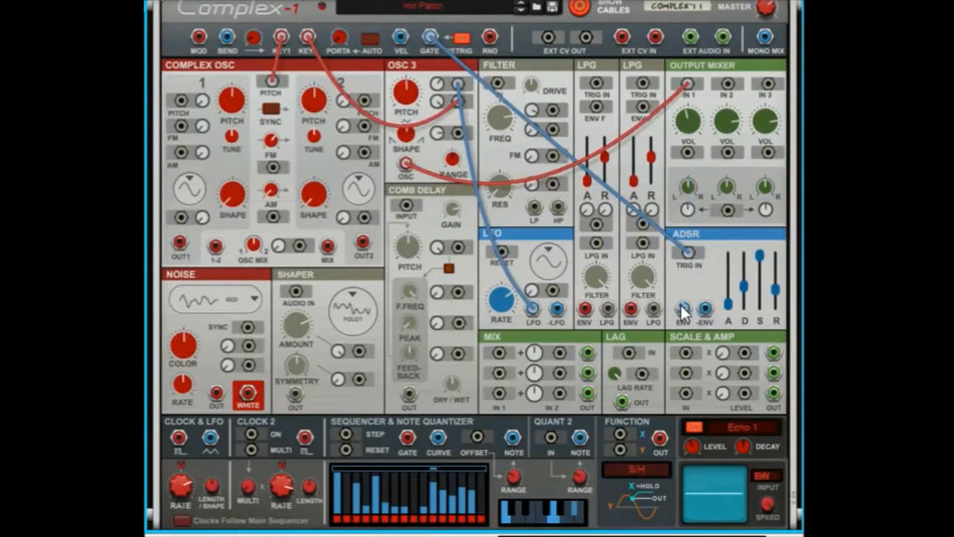
{"action": "mouse_move", "coordinate": [690, 127]}
{"action": "left_click_drag", "start_coordinate": [684, 307], "coordinate": [687, 154]}
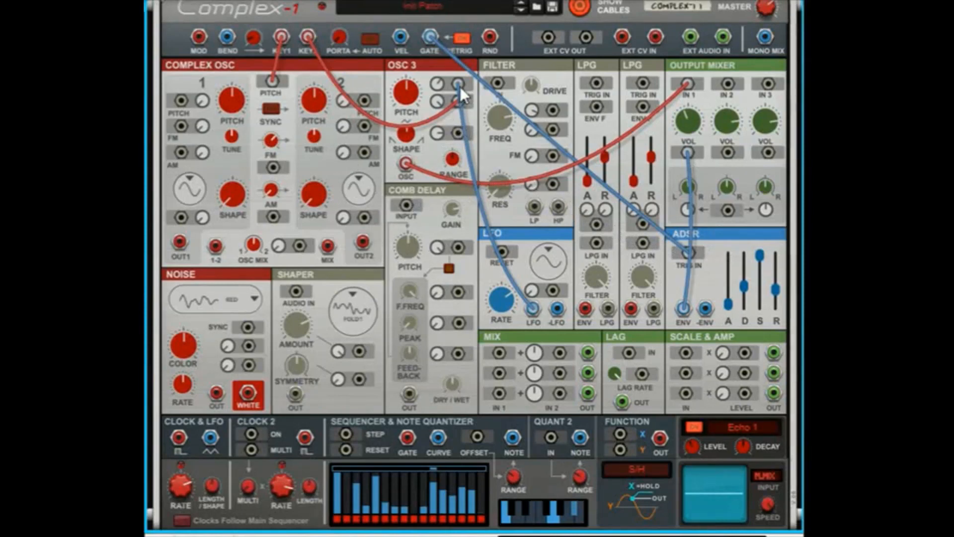
Unplug the LFO from OSC 3 and route OSC 3 through the Comb Delay into output mixer input 1, varying the comb pitch
{"action": "left_click_drag", "start_coordinate": [460, 86], "coordinate": [497, 209]}
{"action": "left_click_drag", "start_coordinate": [693, 85], "coordinate": [413, 153]}
{"action": "left_click_drag", "start_coordinate": [414, 198], "coordinate": [406, 205]}
{"action": "left_click_drag", "start_coordinate": [409, 394], "coordinate": [684, 84]}
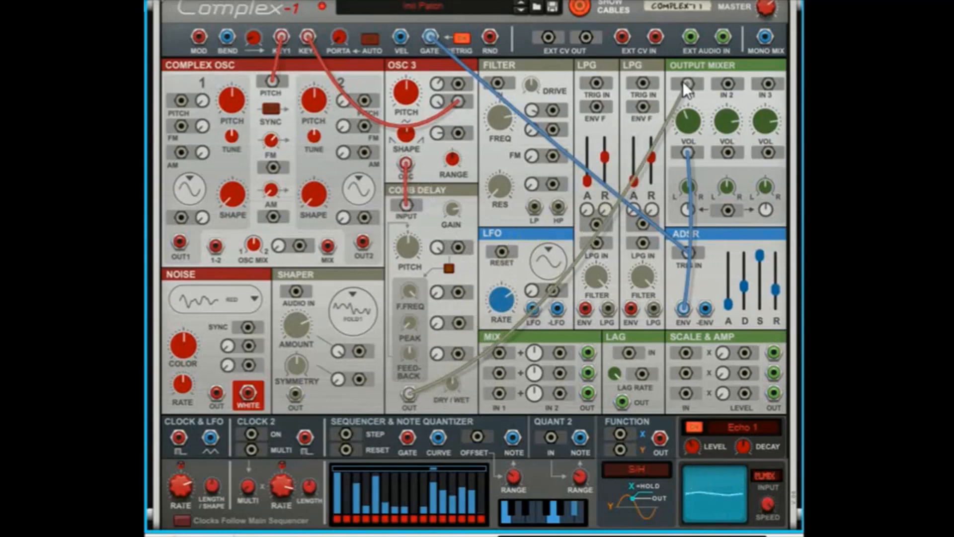
{"action": "left_click_drag", "start_coordinate": [413, 255], "coordinate": [427, 198]}
{"action": "mouse_move", "coordinate": [455, 103]}
{"action": "left_mouse_down"}
{"action": "mouse_move", "coordinate": [285, 59]}
{"action": "mouse_move", "coordinate": [414, 79]}
{"action": "mouse_move", "coordinate": [456, 102]}
{"action": "left_mouse_up"}
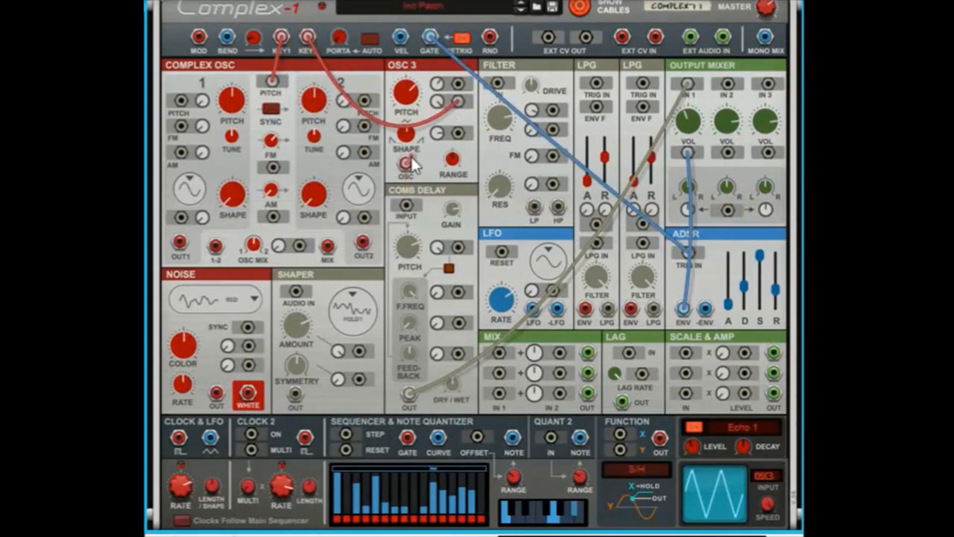
Patch the oscillator mix into the Comb Delay input and switch oscillator 2 to the Triangle-Ramp waveform
{"action": "left_click_drag", "start_coordinate": [325, 253], "coordinate": [408, 208]}
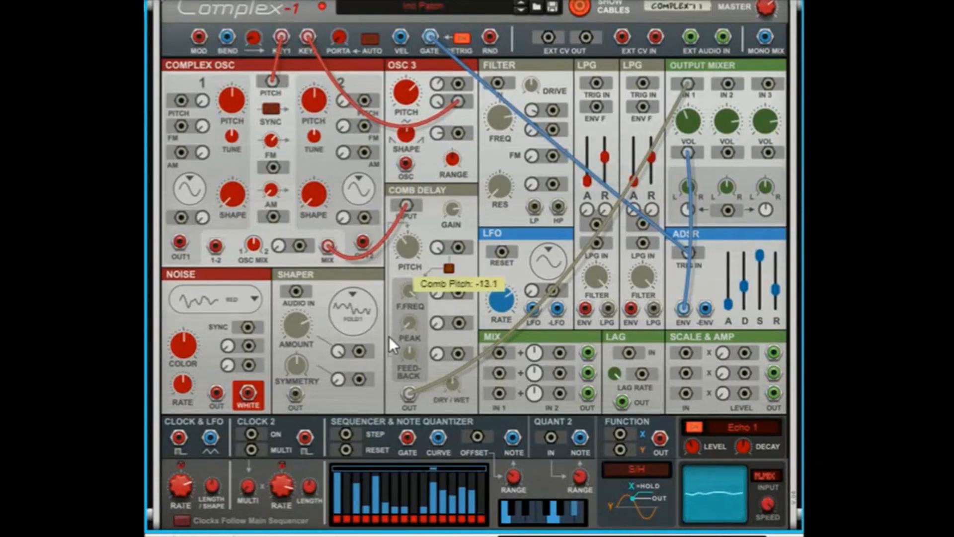
{"action": "left_click", "coordinate": [359, 189]}
{"action": "left_click", "coordinate": [381, 201]}
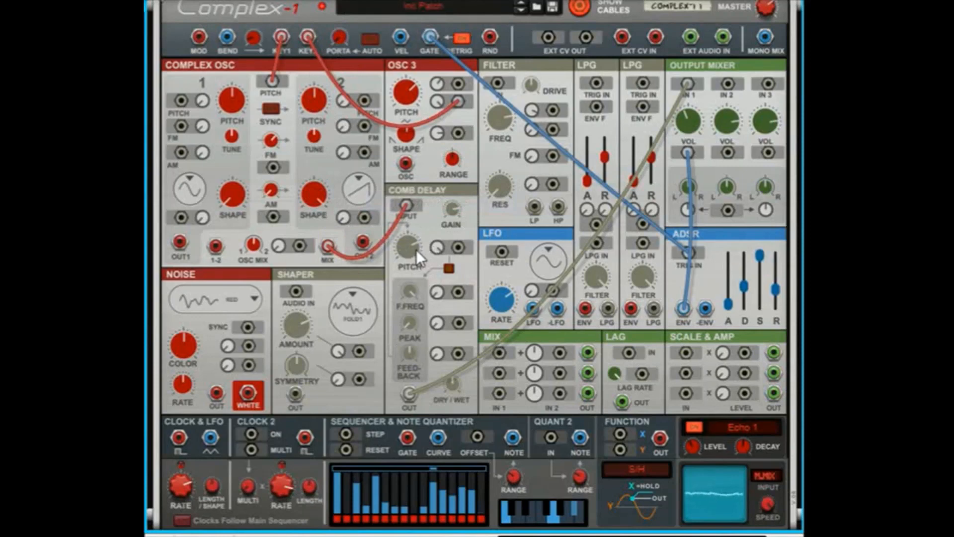
Sweep the comb pitch down and up, raising oscillator 1's shape and the Comb Delay gain
{"action": "left_click_drag", "start_coordinate": [416, 249], "coordinate": [389, 286]}
{"action": "left_click_drag", "start_coordinate": [234, 174], "coordinate": [282, 52]}
{"action": "left_click_drag", "start_coordinate": [410, 251], "coordinate": [425, 153]}
{"action": "left_click_drag", "start_coordinate": [460, 201], "coordinate": [466, 173]}
Insert the Shaper between the oscillator mix and the Comb Delay input, and lower the shaper amount
{"action": "left_click_drag", "start_coordinate": [406, 206], "coordinate": [293, 305]}
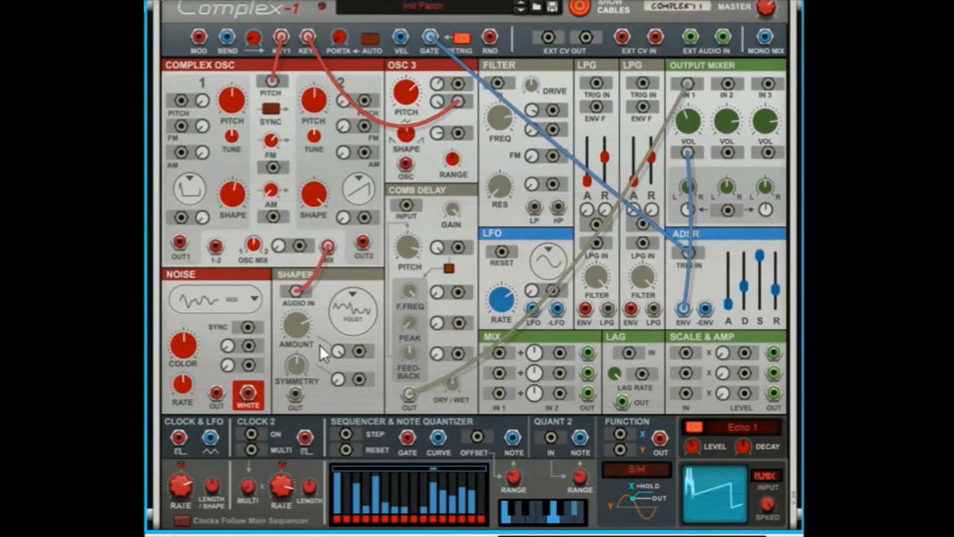
{"action": "left_click_drag", "start_coordinate": [296, 394], "coordinate": [404, 205]}
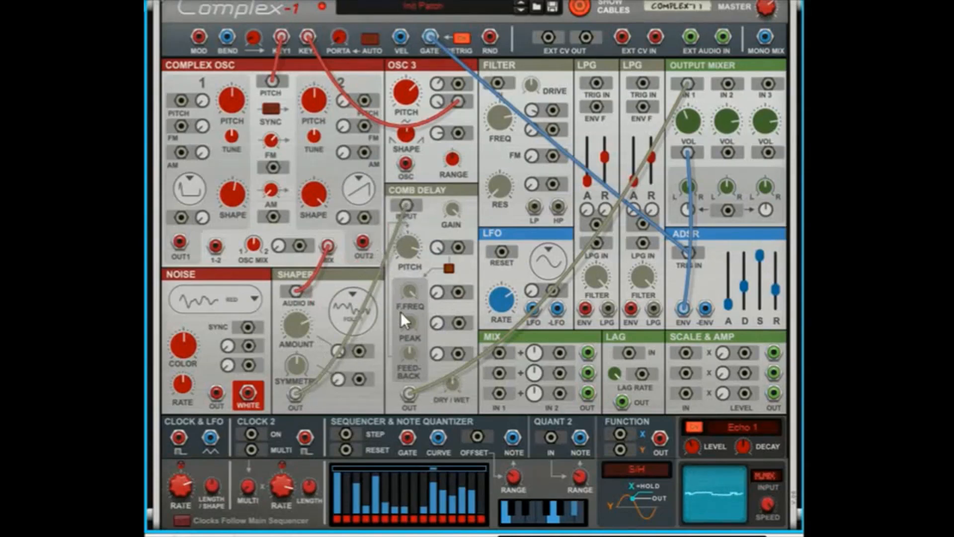
{"action": "left_click_drag", "start_coordinate": [306, 326], "coordinate": [303, 392]}
Lower the Comb Delay pitch and adjust its gain and dry/wet balance
{"action": "left_click_drag", "start_coordinate": [412, 257], "coordinate": [395, 318]}
{"action": "mouse_move", "coordinate": [452, 212]}
{"action": "left_mouse_down"}
{"action": "mouse_move", "coordinate": [421, 302]}
{"action": "mouse_move", "coordinate": [447, 208]}
{"action": "left_mouse_up"}
{"action": "left_click_drag", "start_coordinate": [458, 383], "coordinate": [481, 289]}
{"action": "left_click_drag", "start_coordinate": [448, 392], "coordinate": [435, 429]}
{"action": "scroll", "coordinate": [441, 225], "scroll_direction": "down", "scroll_amount": 5}
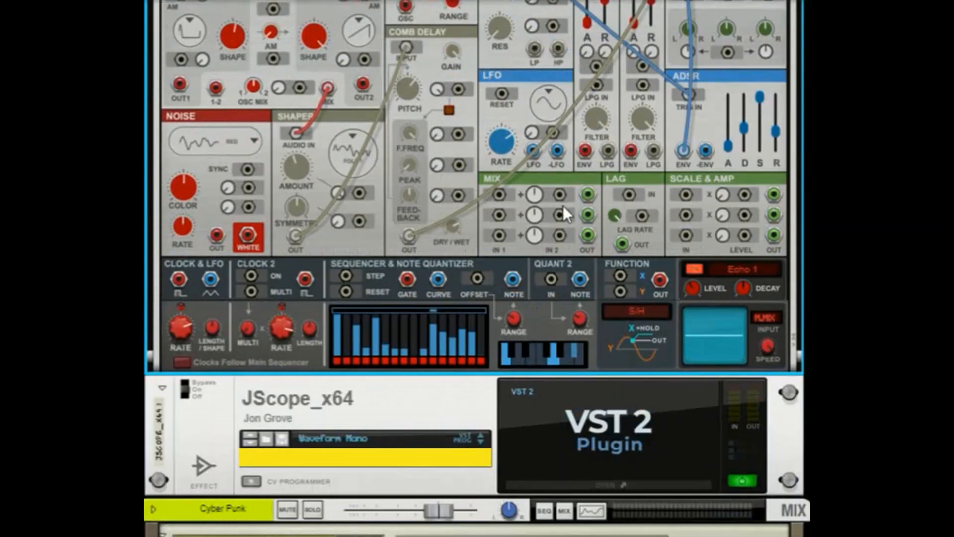
{"action": "scroll", "coordinate": [506, 213], "scroll_direction": "up", "scroll_amount": 5}
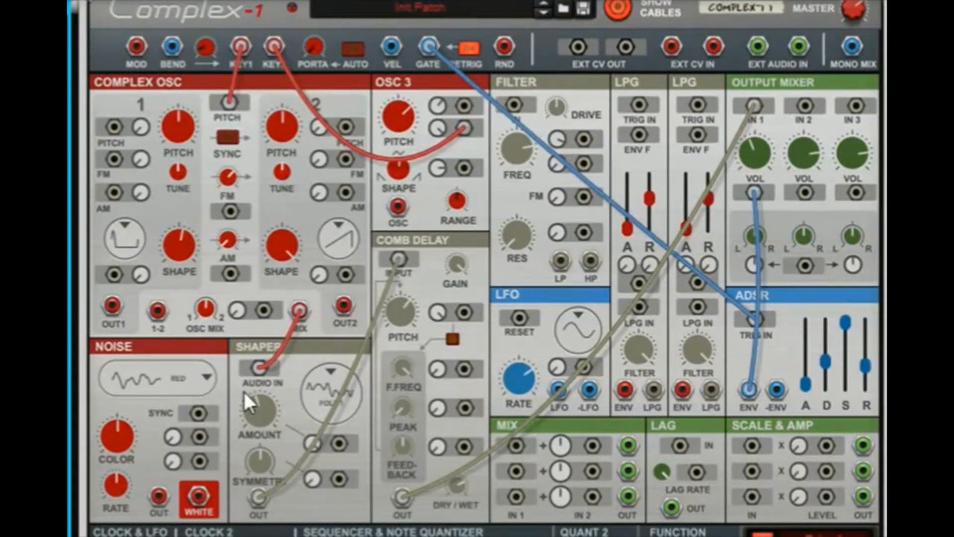
Move the oscillator mix cable from the Shaper to the first MIX row's input 1 and unplug the Comb Delay cables
{"action": "left_click_drag", "start_coordinate": [258, 368], "coordinate": [514, 446]}
{"action": "left_click_drag", "start_coordinate": [753, 109], "coordinate": [401, 491]}
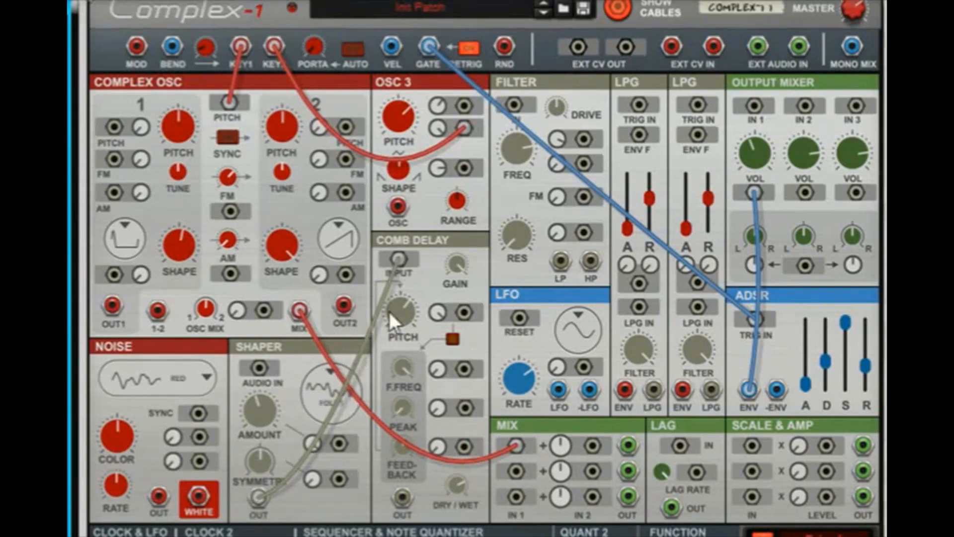
{"action": "left_click_drag", "start_coordinate": [399, 258], "coordinate": [427, 246]}
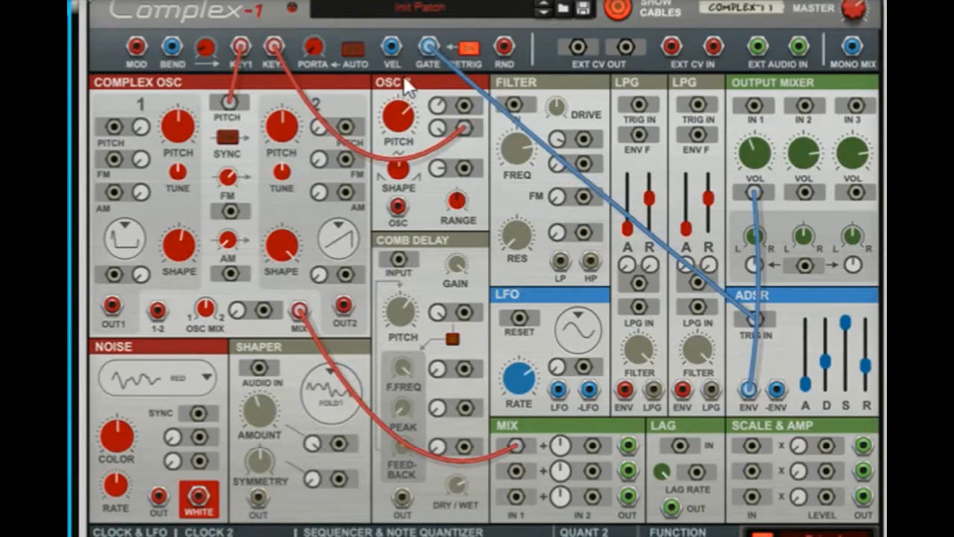
Blend Osc 3 with the oscillator mix through the first MIX row into output mixer input 1, adjusting its amount and pitch
{"action": "left_click_drag", "start_coordinate": [398, 208], "coordinate": [592, 441]}
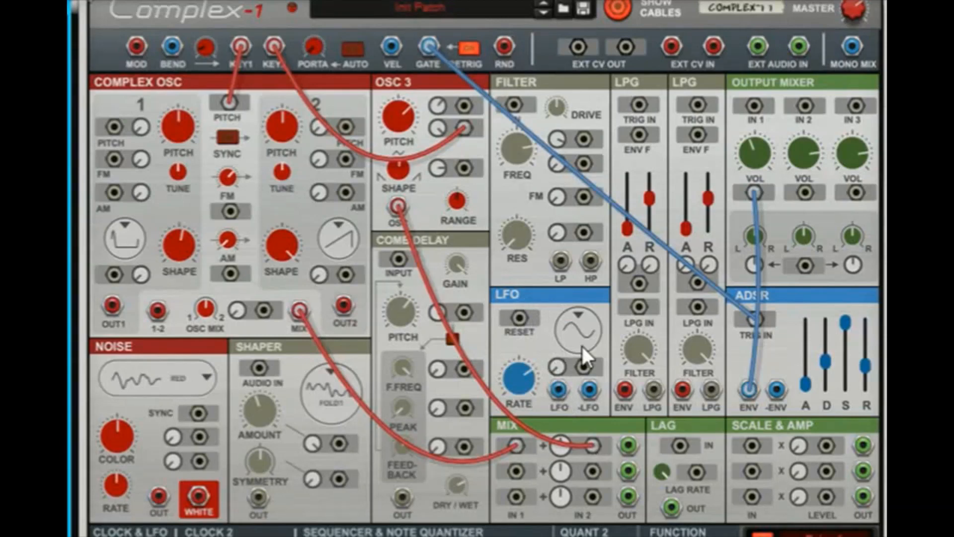
{"action": "left_click_drag", "start_coordinate": [626, 446], "coordinate": [753, 110]}
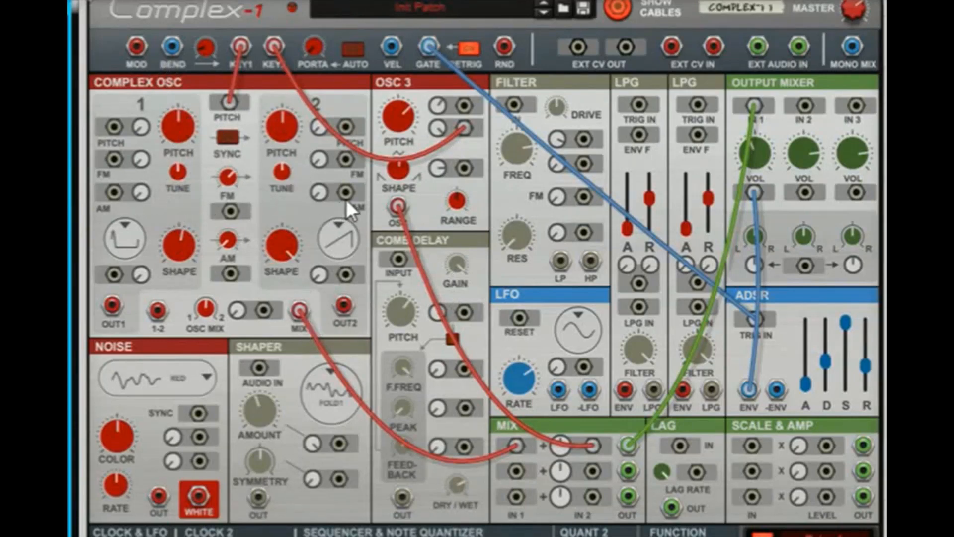
{"action": "left_click_drag", "start_coordinate": [402, 102], "coordinate": [404, 142]}
{"action": "left_click_drag", "start_coordinate": [560, 439], "coordinate": [574, 383]}
{"action": "left_click_drag", "start_coordinate": [397, 115], "coordinate": [405, 134]}
Replace the oscillator mix with oscillator 2's output in the first MIX row and vary the Osc 3 and oscillator 2 pitches
{"action": "left_click_drag", "start_coordinate": [344, 305], "coordinate": [511, 443]}
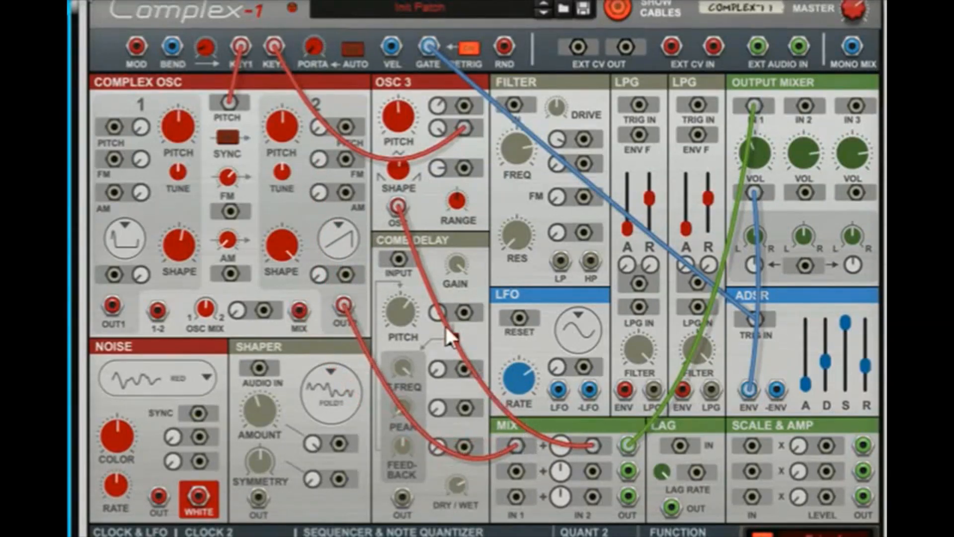
{"action": "left_click_drag", "start_coordinate": [396, 128], "coordinate": [392, 153]}
{"action": "mouse_move", "coordinate": [400, 124]}
{"action": "left_click_drag", "start_coordinate": [400, 118], "coordinate": [404, 105]}
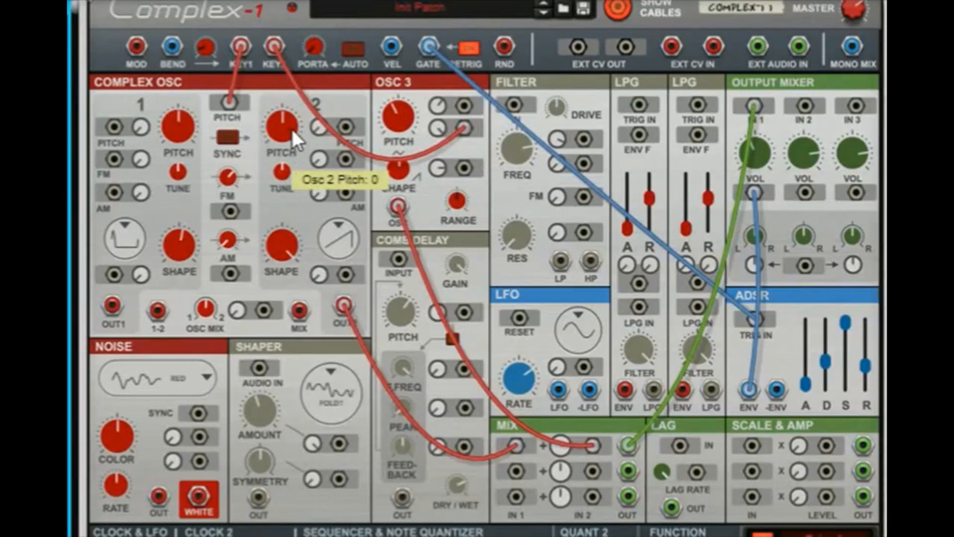
{"action": "left_click_drag", "start_coordinate": [291, 129], "coordinate": [306, 119]}
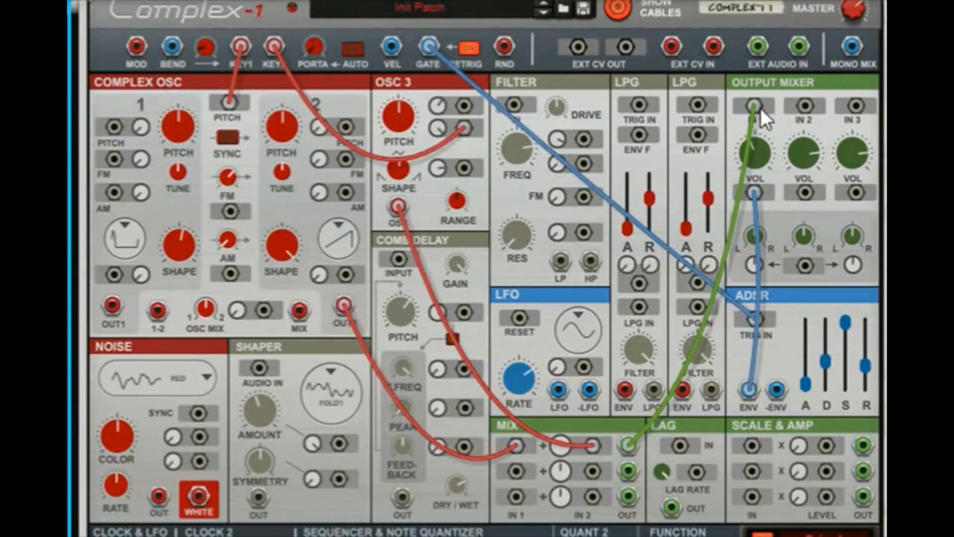
Chain the first MIX row into the second, add oscillator 1's output there, and send the second row to output mixer input 1
{"action": "left_click_drag", "start_coordinate": [754, 105], "coordinate": [512, 469]}
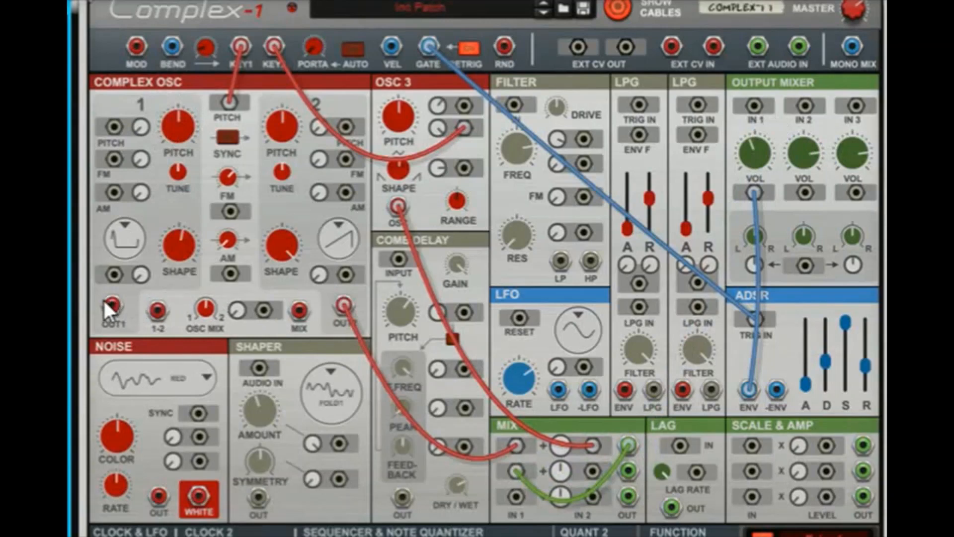
{"action": "left_click_drag", "start_coordinate": [108, 300], "coordinate": [592, 472]}
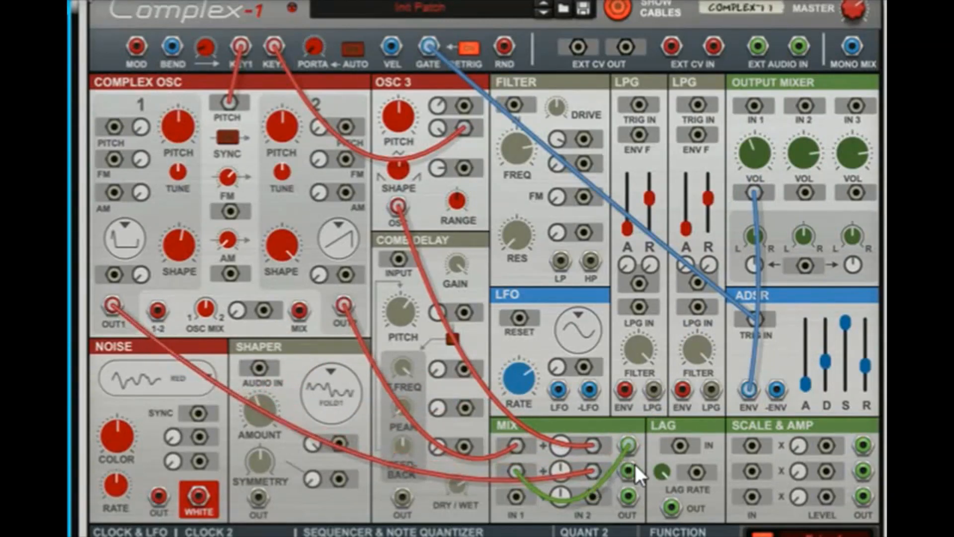
{"action": "left_click_drag", "start_coordinate": [660, 463], "coordinate": [753, 110]}
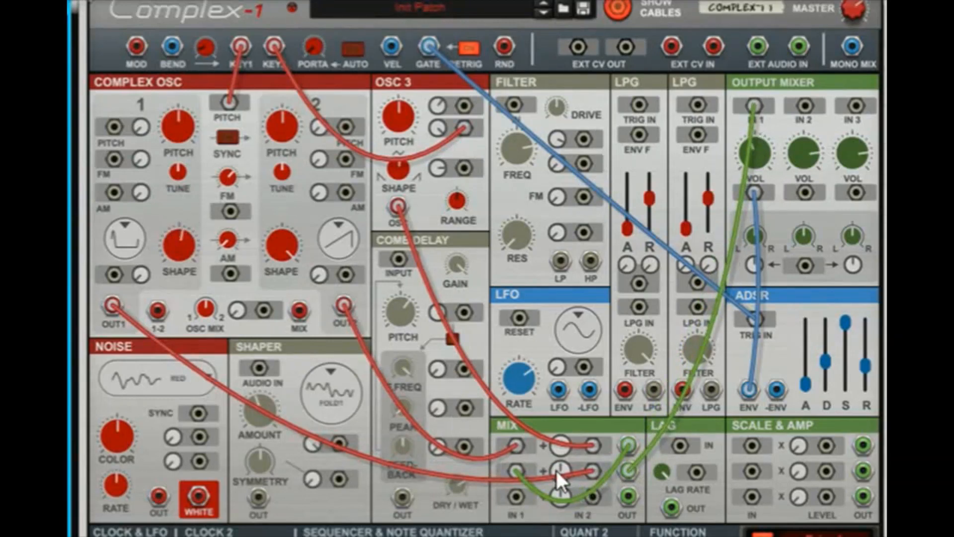
Adjust the second MIX row's amount and offset the pitches of oscillators 1 and 2 from each other
{"action": "left_click_drag", "start_coordinate": [556, 470], "coordinate": [568, 381]}
{"action": "left_click_drag", "start_coordinate": [198, 133], "coordinate": [162, 161]}
{"action": "mouse_move", "coordinate": [172, 126]}
{"action": "left_mouse_down"}
{"action": "mouse_move", "coordinate": [145, 160]}
{"action": "mouse_move", "coordinate": [170, 117]}
{"action": "mouse_move", "coordinate": [164, 176]}
{"action": "mouse_move", "coordinate": [193, 102]}
{"action": "mouse_move", "coordinate": [184, 123]}
{"action": "left_mouse_up"}
{"action": "left_click_drag", "start_coordinate": [287, 124], "coordinate": [319, 92]}
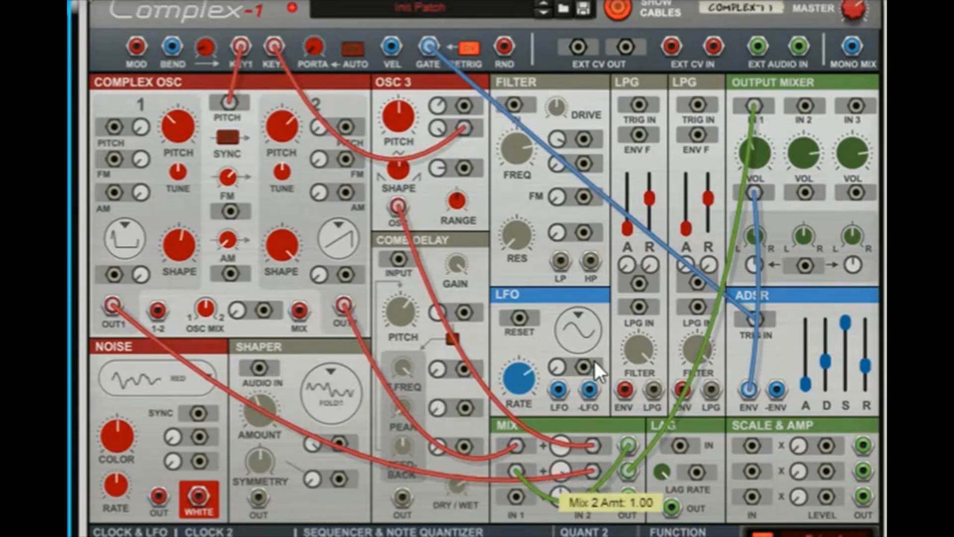
{"action": "mouse_move", "coordinate": [560, 470]}
{"action": "left_mouse_down"}
{"action": "mouse_move", "coordinate": [558, 512]}
{"action": "mouse_move", "coordinate": [553, 482]}
{"action": "left_mouse_up"}
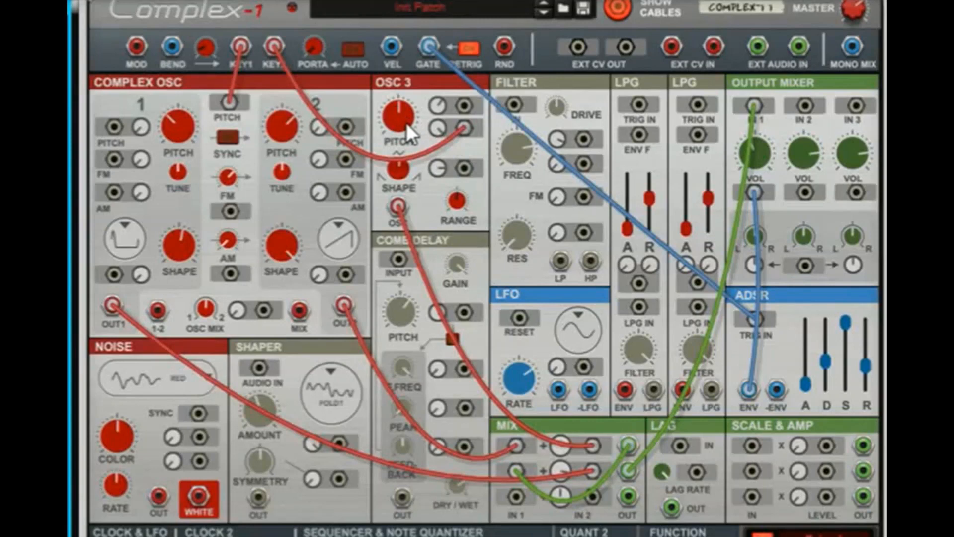
Sweep the pitches of all three oscillators and reset them to their centre positions
{"action": "left_click_drag", "start_coordinate": [406, 124], "coordinate": [376, 40]}
{"action": "left_click_drag", "start_coordinate": [273, 124], "coordinate": [235, 263]}
{"action": "left_click_drag", "start_coordinate": [175, 133], "coordinate": [274, 69]}
{"action": "left_click", "coordinate": [275, 123], "text": "ctrl"}
Unplug all MIX section cables and the KEY1 and KEY2 cables feeding the Complex Osc and Osc 3 pitch
{"action": "left_click_drag", "start_coordinate": [512, 472], "coordinate": [616, 440]}
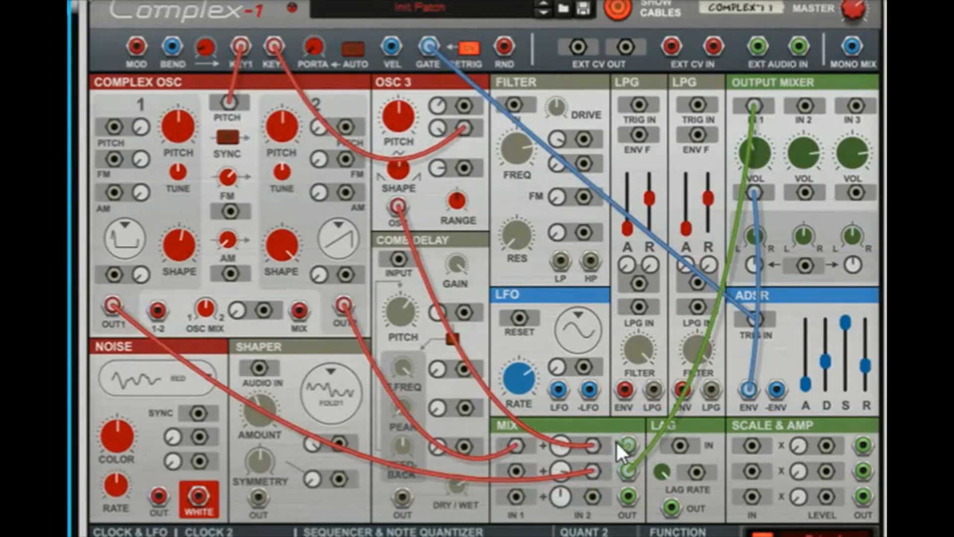
{"action": "left_click_drag", "start_coordinate": [579, 466], "coordinate": [82, 311]}
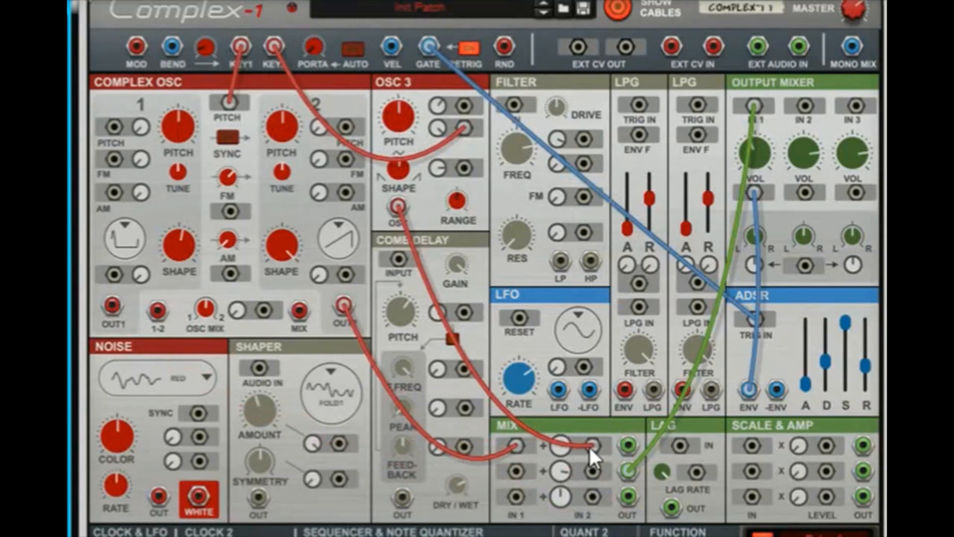
{"action": "left_click_drag", "start_coordinate": [589, 446], "coordinate": [422, 291]}
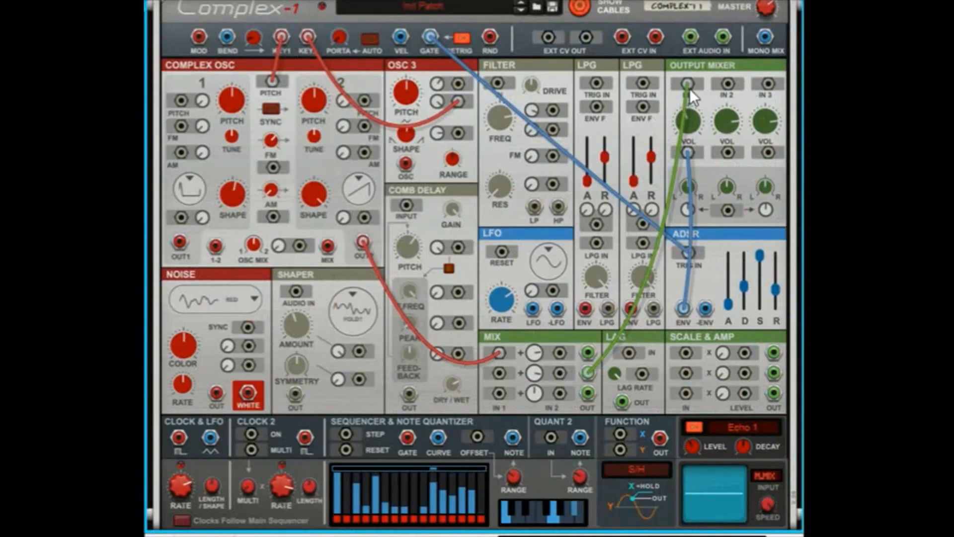
{"action": "left_click_drag", "start_coordinate": [754, 106], "coordinate": [622, 471]}
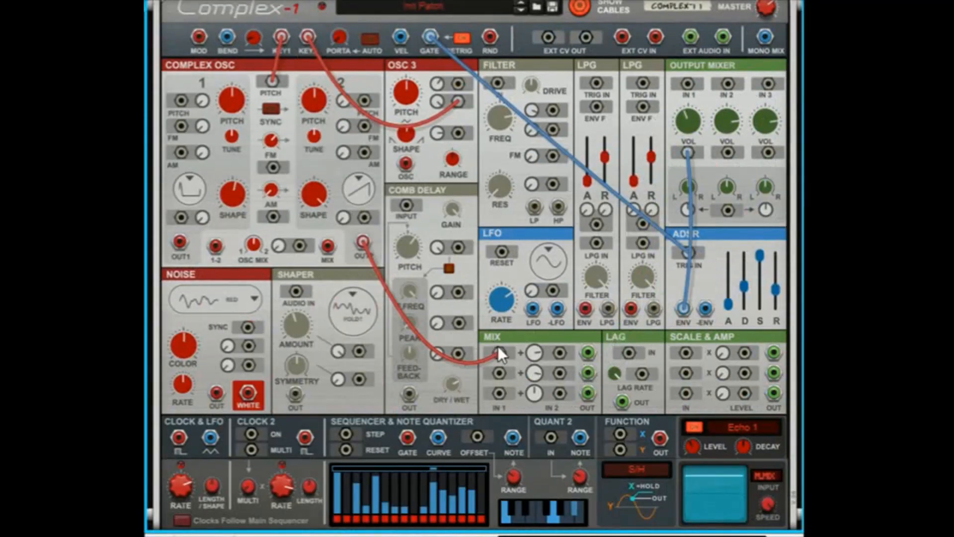
{"action": "left_click_drag", "start_coordinate": [498, 346], "coordinate": [318, 272]}
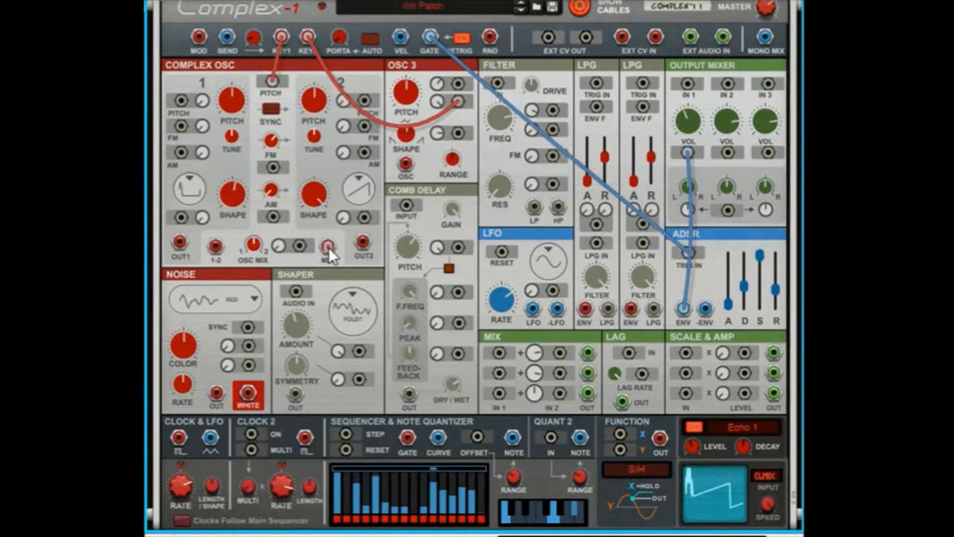
{"action": "left_click_drag", "start_coordinate": [273, 81], "coordinate": [288, 41]}
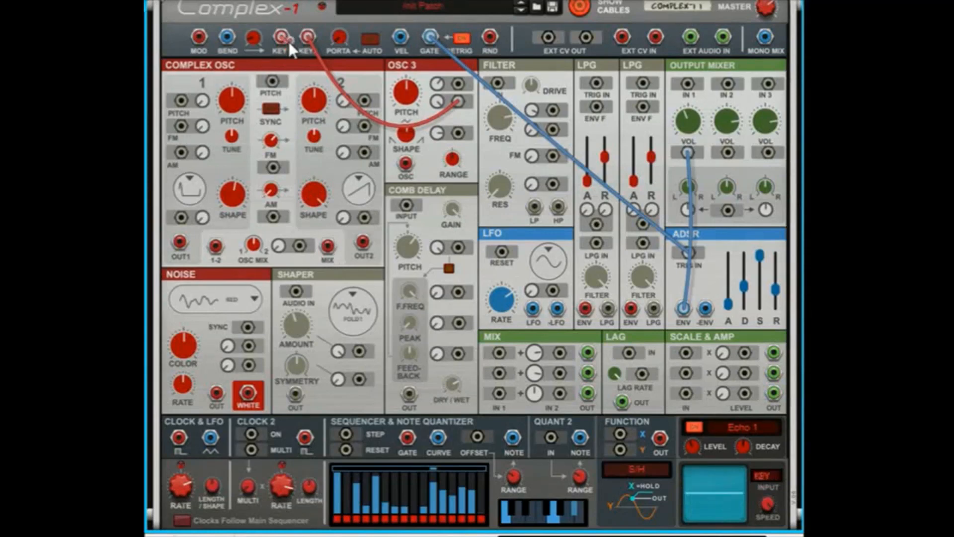
{"action": "left_click_drag", "start_coordinate": [459, 100], "coordinate": [310, 39]}
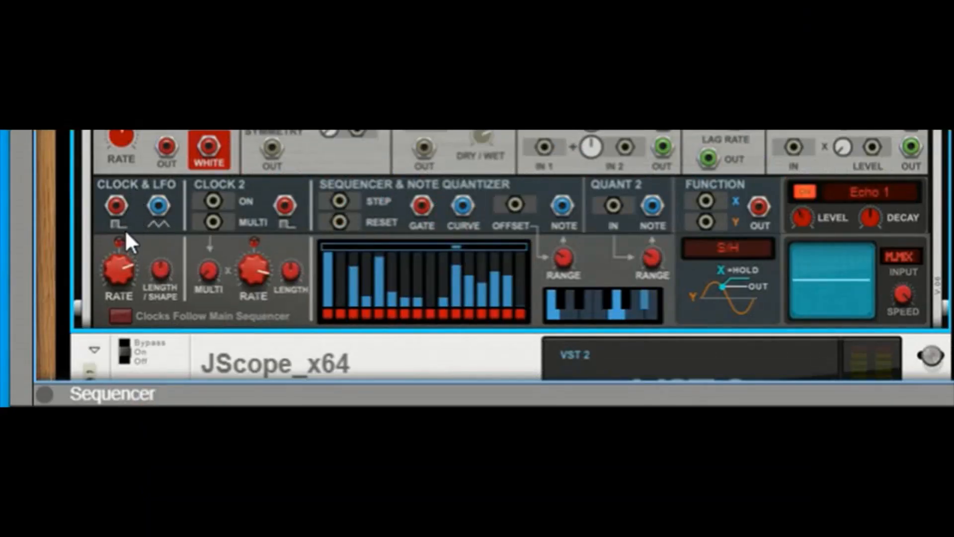
Patch the clock to the sequencer's step input, its note output to Complex Osc pitch, and the oscillator mix to output mixer input 1
{"action": "left_click_drag", "start_coordinate": [117, 205], "coordinate": [341, 200]}
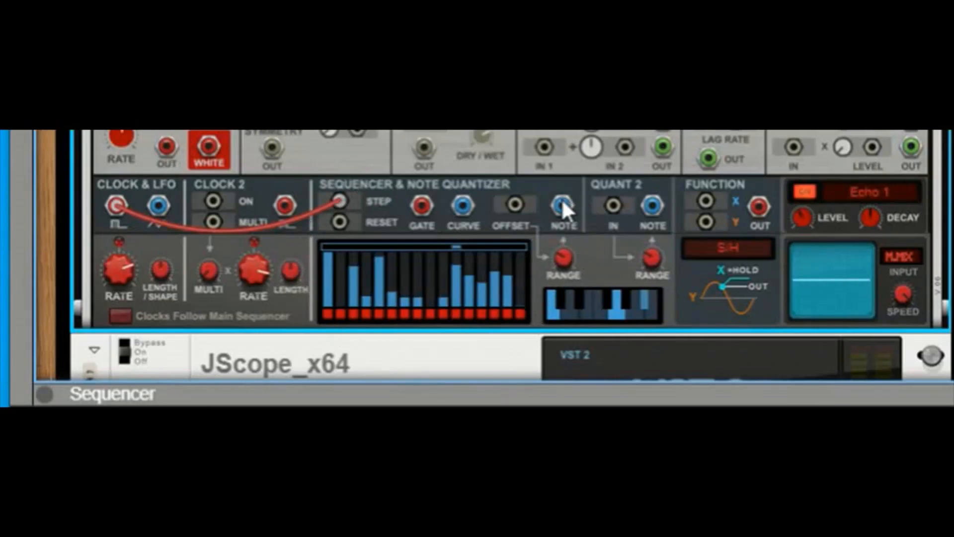
{"action": "left_click_drag", "start_coordinate": [562, 203], "coordinate": [267, 82]}
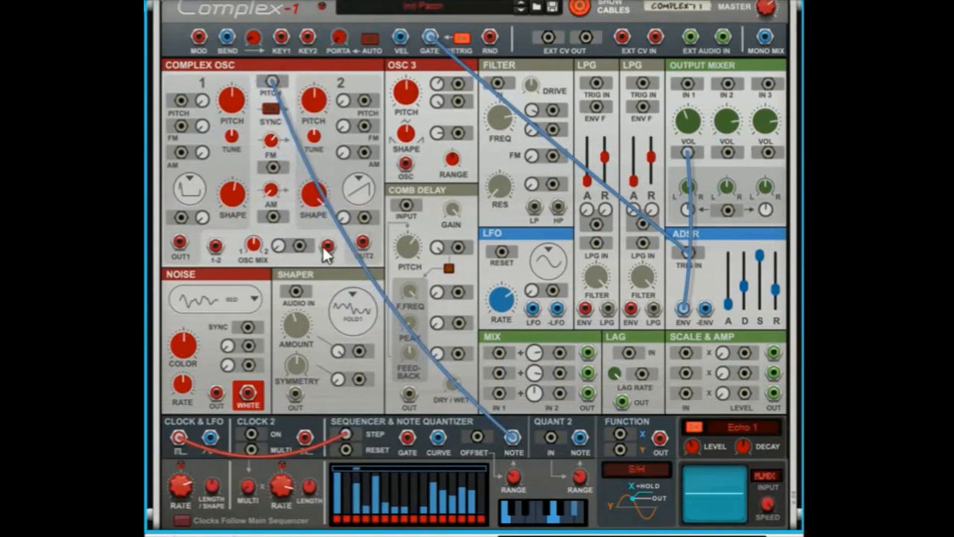
{"action": "left_click_drag", "start_coordinate": [323, 245], "coordinate": [690, 82]}
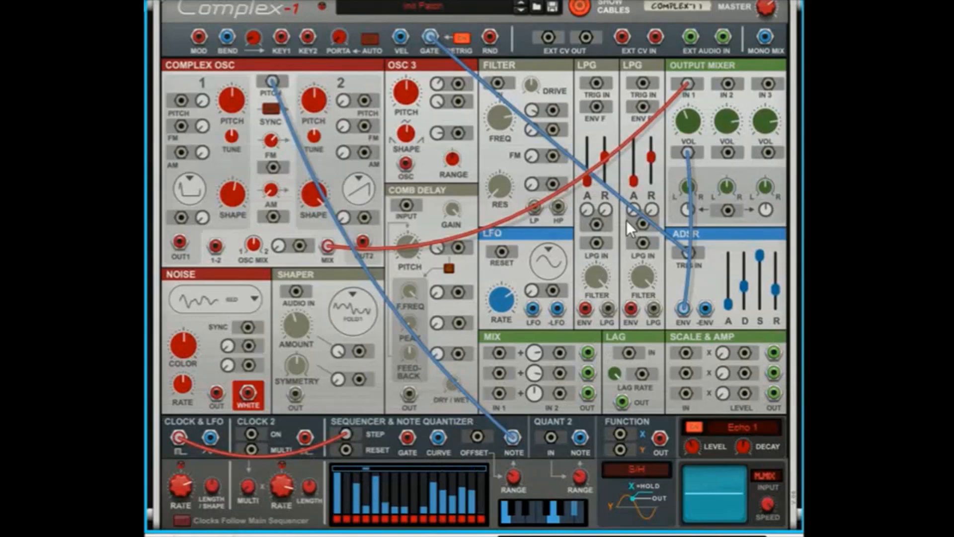
Unplug the ADSR envelope from the output mixer's first volume input and raise the clock rate
{"action": "left_click_drag", "start_coordinate": [686, 153], "coordinate": [679, 307]}
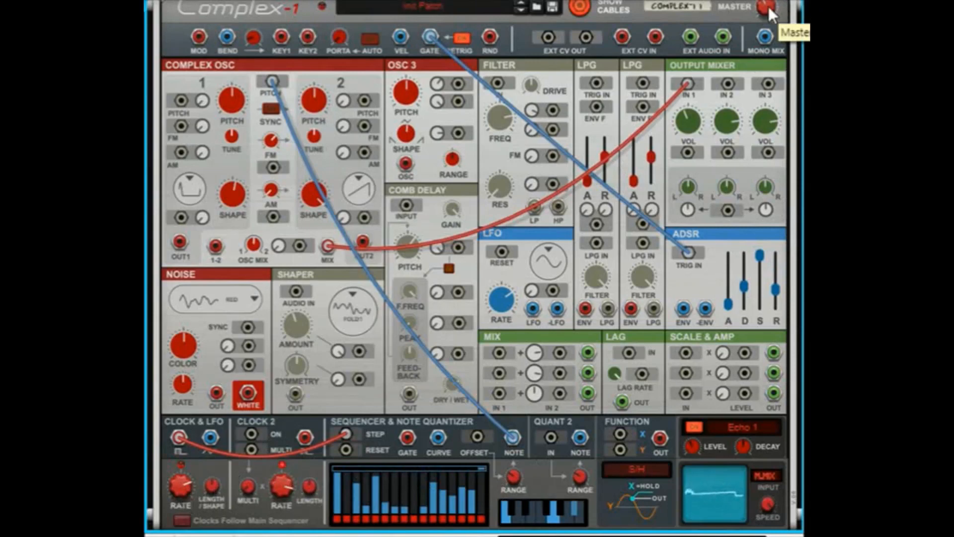
{"action": "left_click_drag", "start_coordinate": [184, 486], "coordinate": [193, 476]}
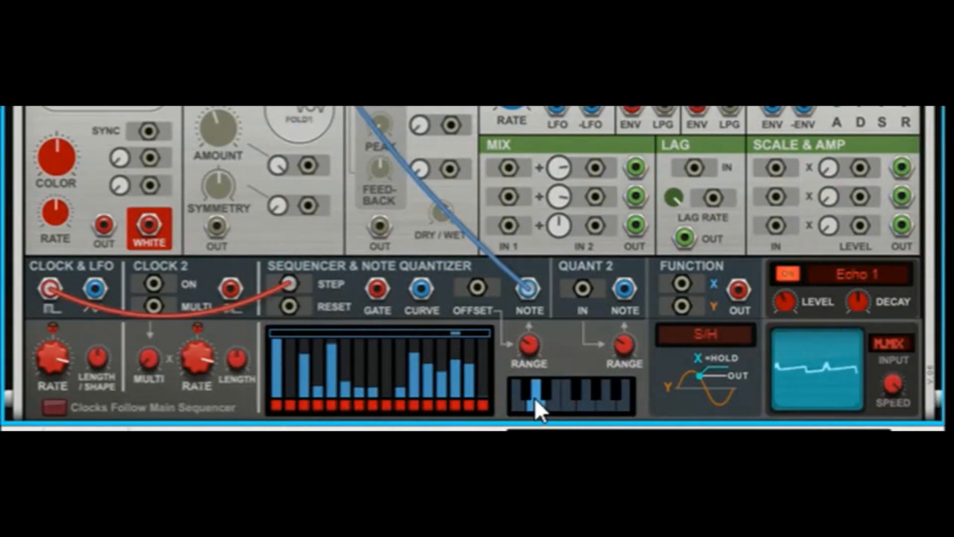
Enable the F-sharp and B keys in the note quantizer and adjust its note range
{"action": "left_click", "coordinate": [577, 389]}
{"action": "left_click", "coordinate": [624, 406]}
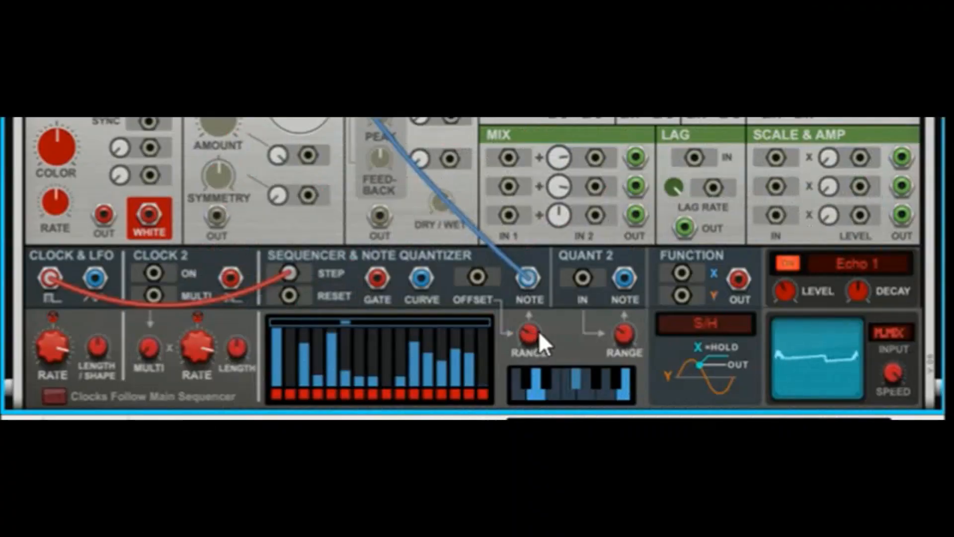
{"action": "mouse_move", "coordinate": [533, 334]}
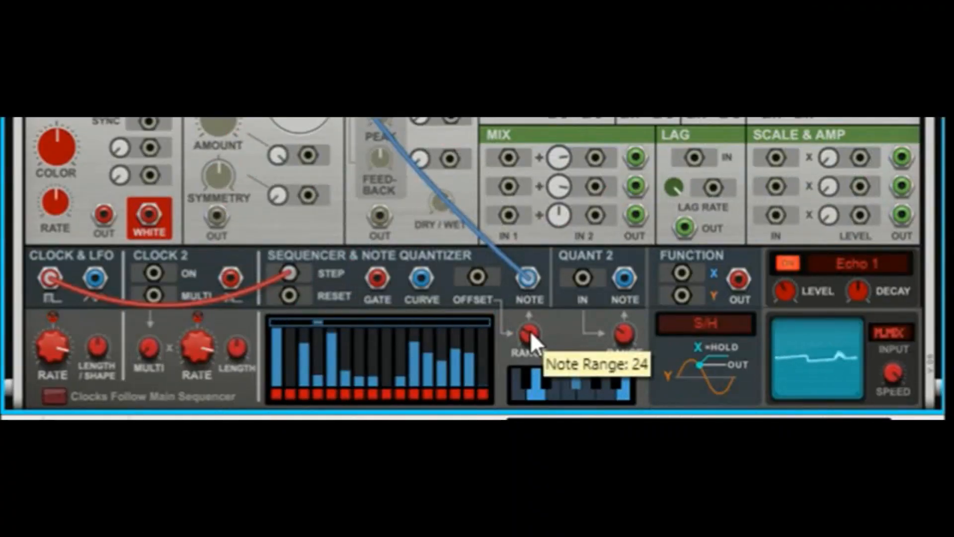
{"action": "left_click_drag", "start_coordinate": [530, 330], "coordinate": [556, 268]}
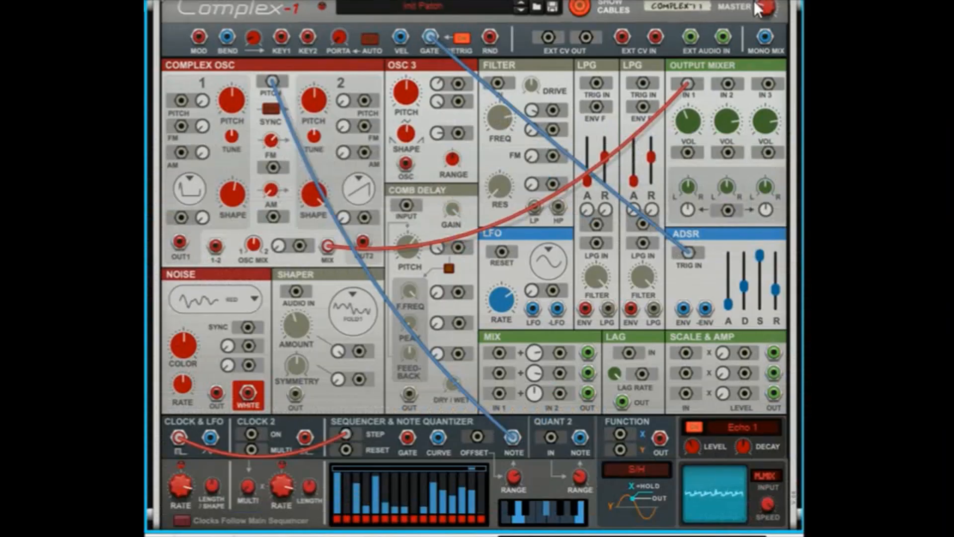
{"action": "mouse_move", "coordinate": [760, 9]}
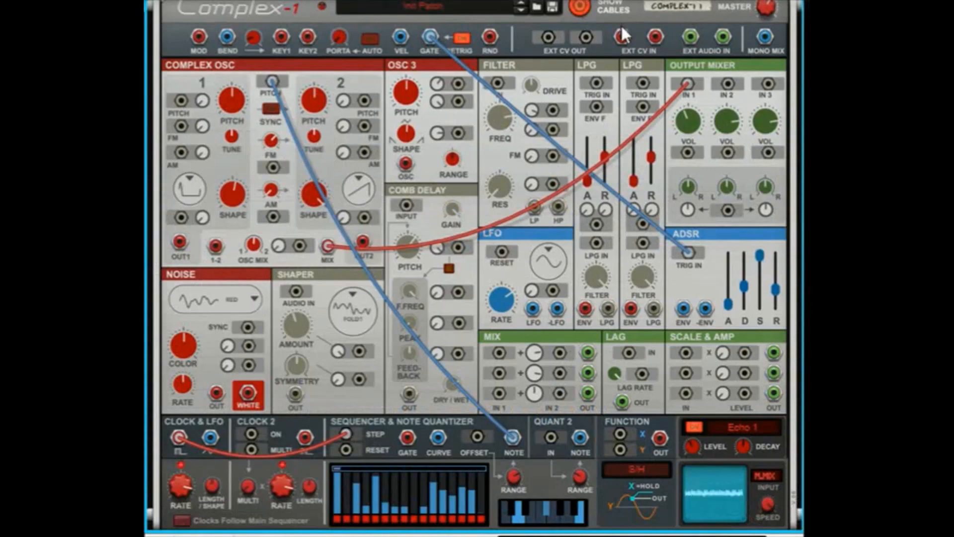
{"action": "scroll", "coordinate": [606, 60], "scroll_direction": "up", "scroll_amount": 2}
{"action": "scroll", "coordinate": [596, 149], "scroll_direction": "down", "scroll_amount": 4}
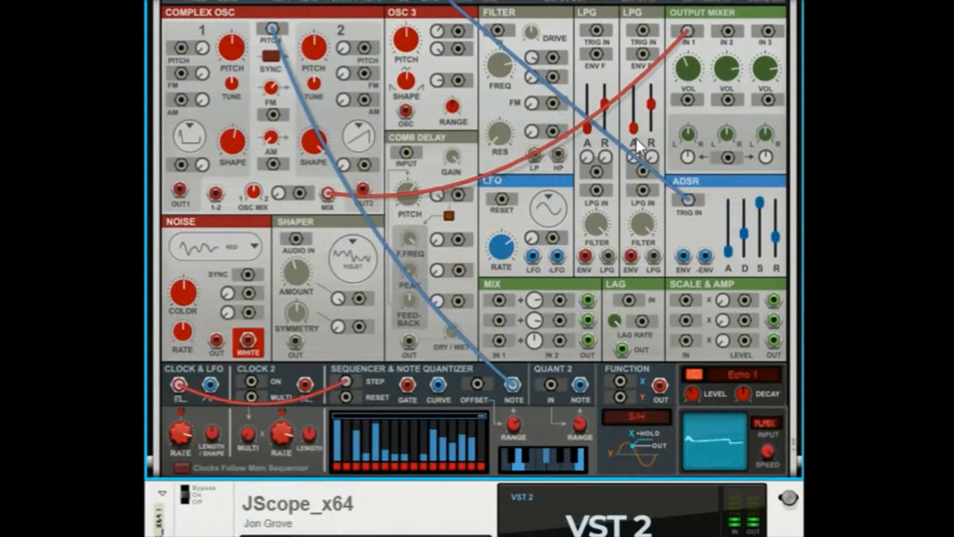
{"action": "scroll", "coordinate": [735, 50], "scroll_direction": "up", "scroll_amount": 2}
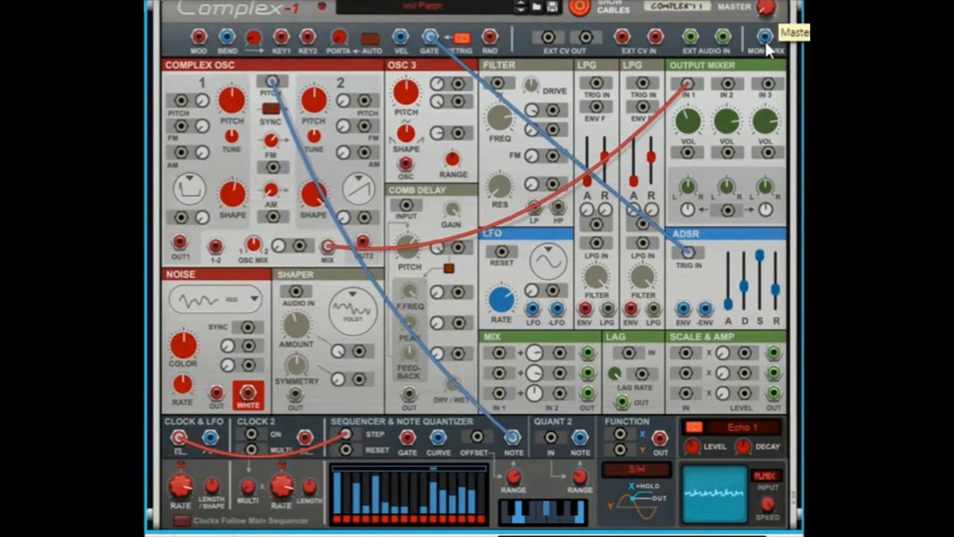
Try the Clocks Follow Main Sequencer option and switch it off again
{"action": "scroll", "coordinate": [569, 326], "scroll_direction": "down", "scroll_amount": 5}
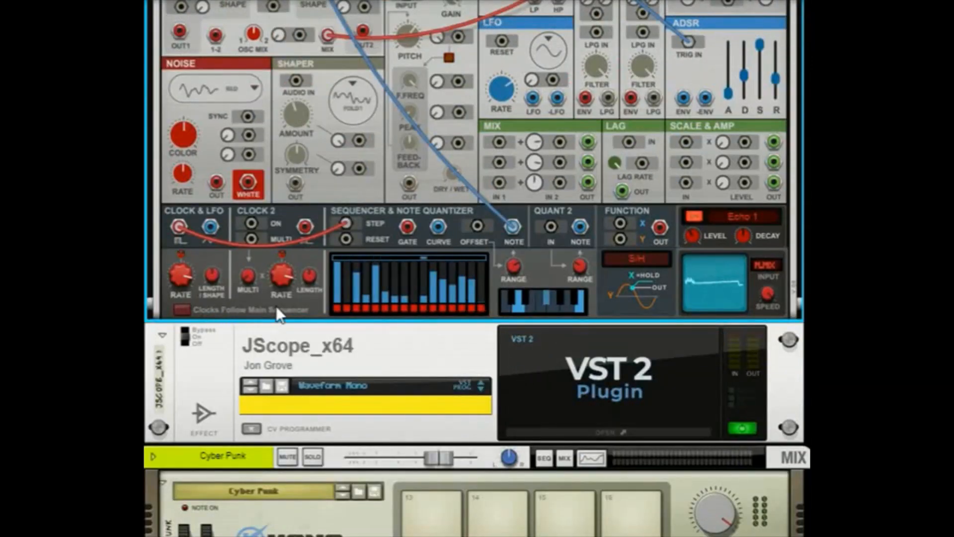
{"action": "left_click", "coordinate": [182, 309]}
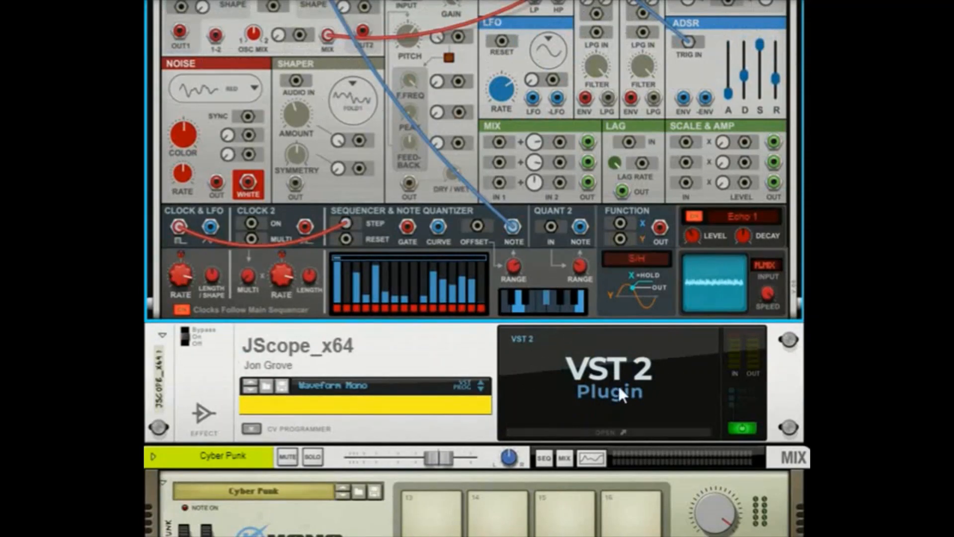
{"action": "scroll", "coordinate": [658, 204], "scroll_direction": "up", "scroll_amount": 5}
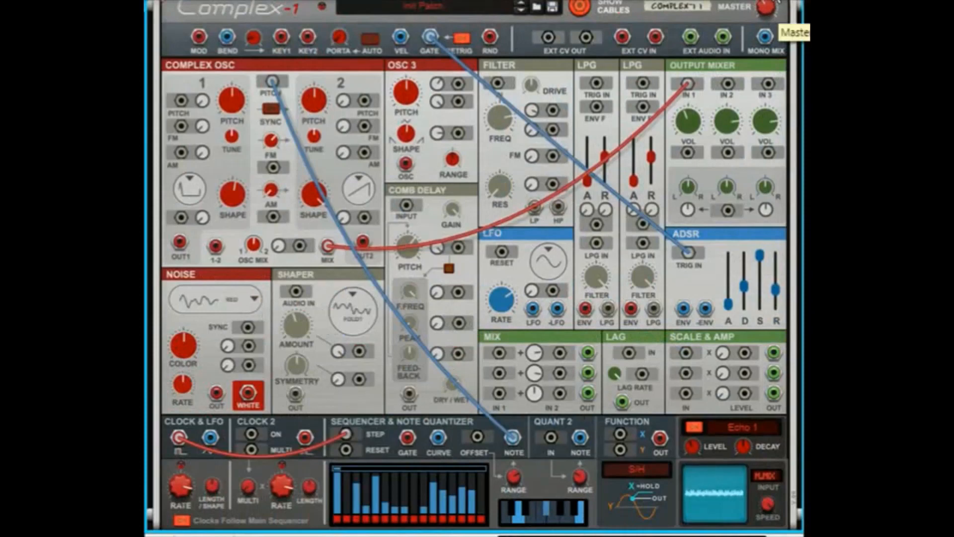
{"action": "left_click", "coordinate": [183, 520]}
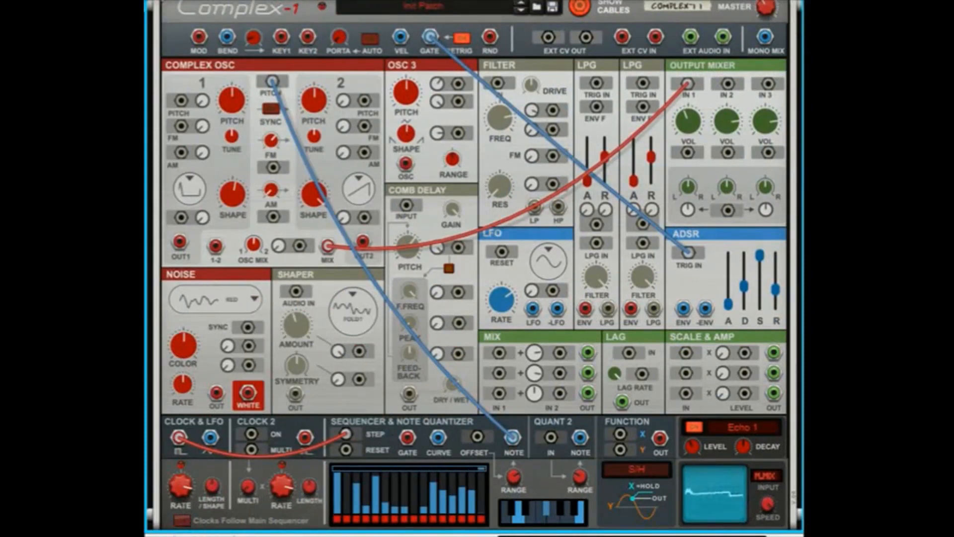
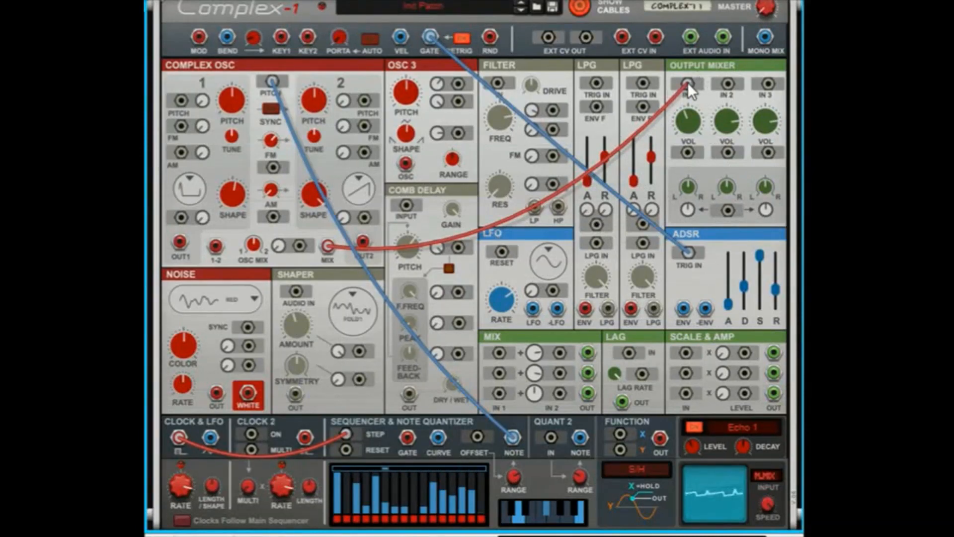
Patch the ADSR envelope to the output mixer's first volume input and lower the envelope's release to minimum
{"action": "left_click_drag", "start_coordinate": [683, 308], "coordinate": [685, 152]}
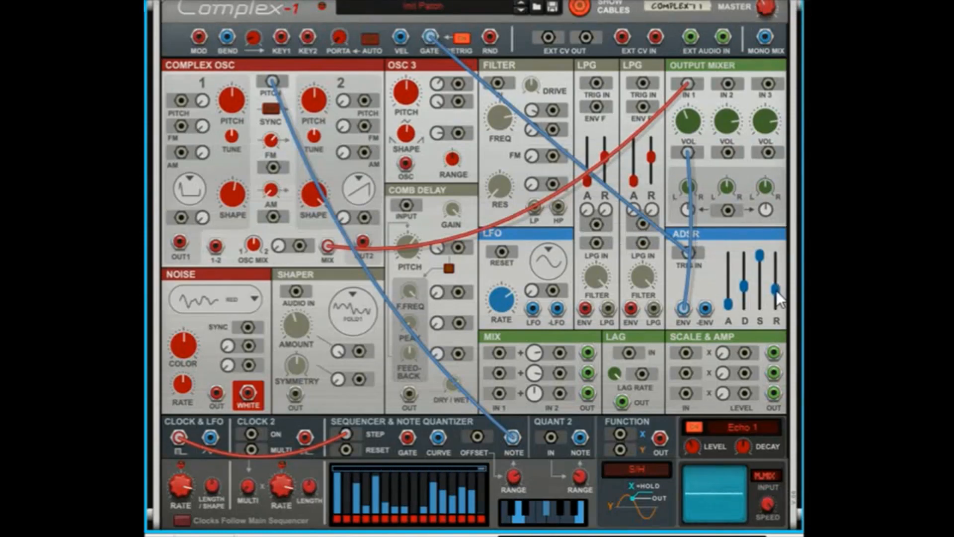
{"action": "left_click_drag", "start_coordinate": [776, 290], "coordinate": [778, 356]}
Route the oscillator mix through the filter, its low-pass output to Function inputs X and Y, and the Function output to mixer input 1
{"action": "left_click_drag", "start_coordinate": [687, 81], "coordinate": [496, 83]}
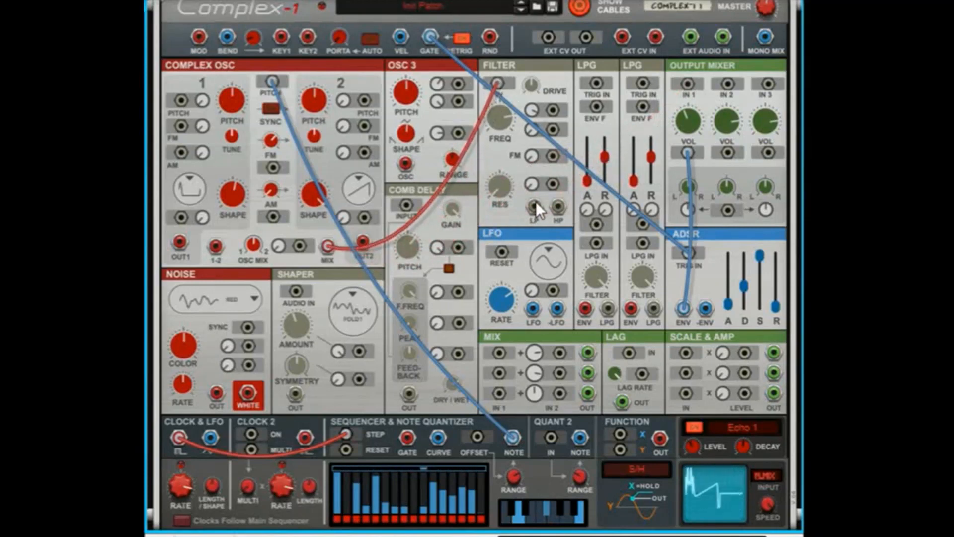
{"action": "left_click_drag", "start_coordinate": [536, 204], "coordinate": [574, 280]}
{"action": "left_click_drag", "start_coordinate": [686, 374], "coordinate": [619, 436]}
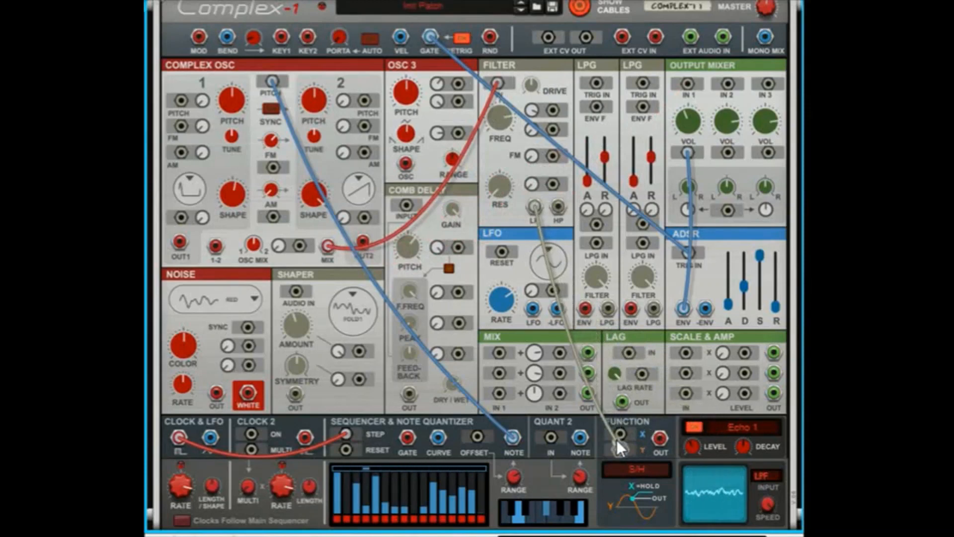
{"action": "left_click_drag", "start_coordinate": [535, 208], "coordinate": [690, 88]}
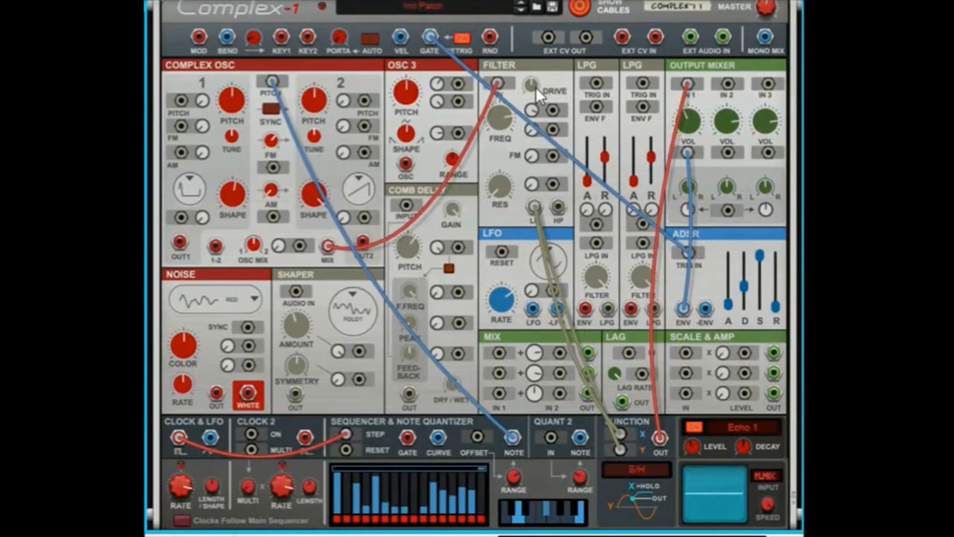
Set the filter frequency to about 10.9 kHz and switch the effect to Spring 1
{"action": "mouse_move", "coordinate": [512, 103]}
{"action": "left_click_drag", "start_coordinate": [512, 103], "coordinate": [520, 83]}
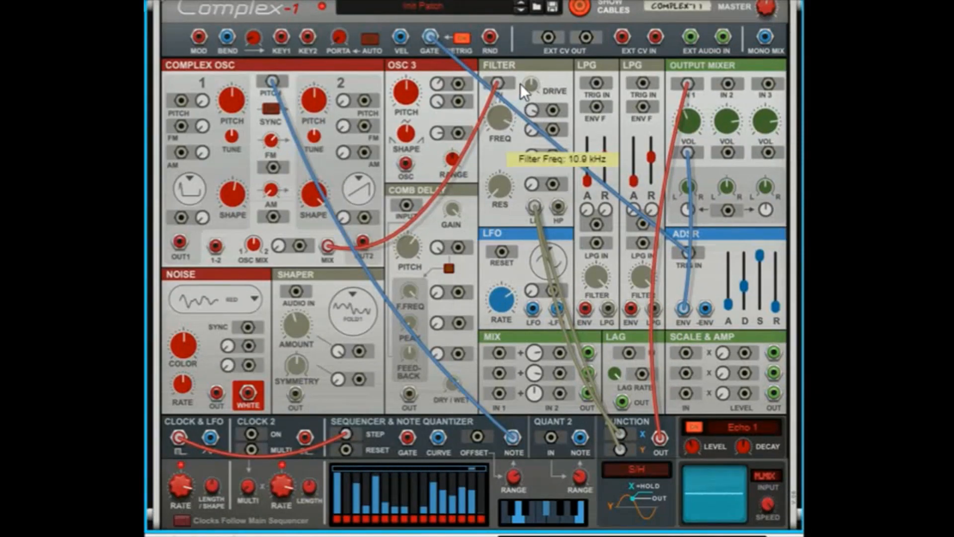
{"action": "left_click", "coordinate": [726, 425]}
{"action": "left_click", "coordinate": [782, 437]}
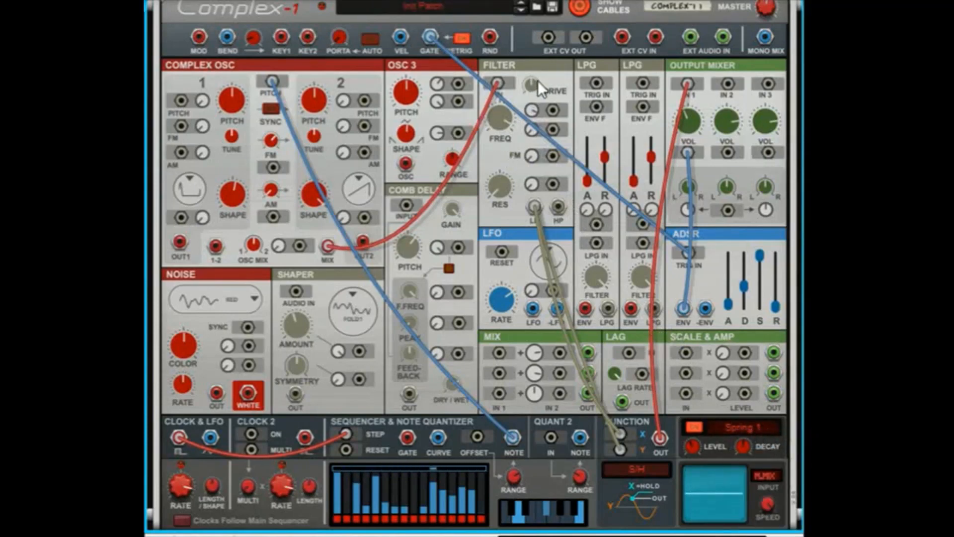
Leave the filter's low-pass output patched only to Function input X and adjust the filter frequency and resonance
{"action": "left_click_drag", "start_coordinate": [619, 424], "coordinate": [530, 212]}
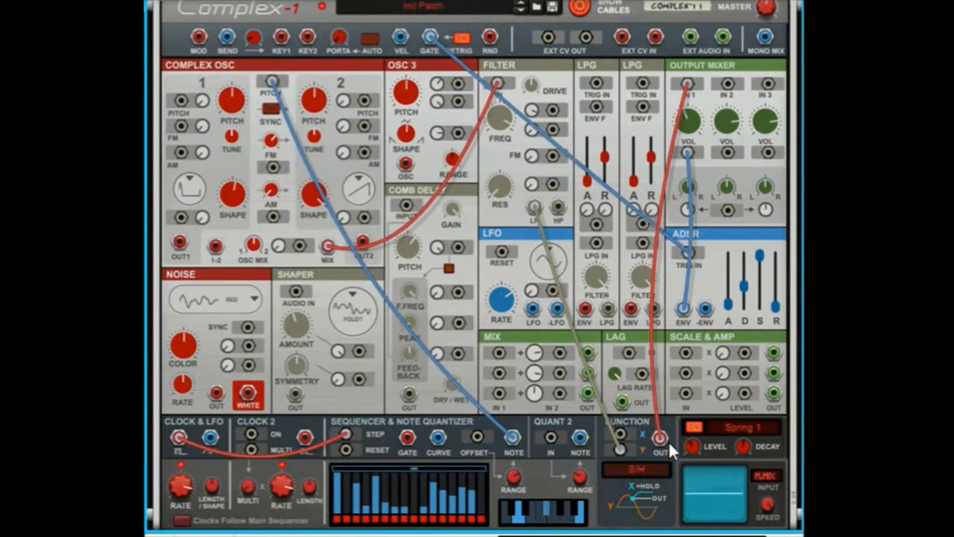
{"action": "left_click_drag", "start_coordinate": [619, 446], "coordinate": [621, 434]}
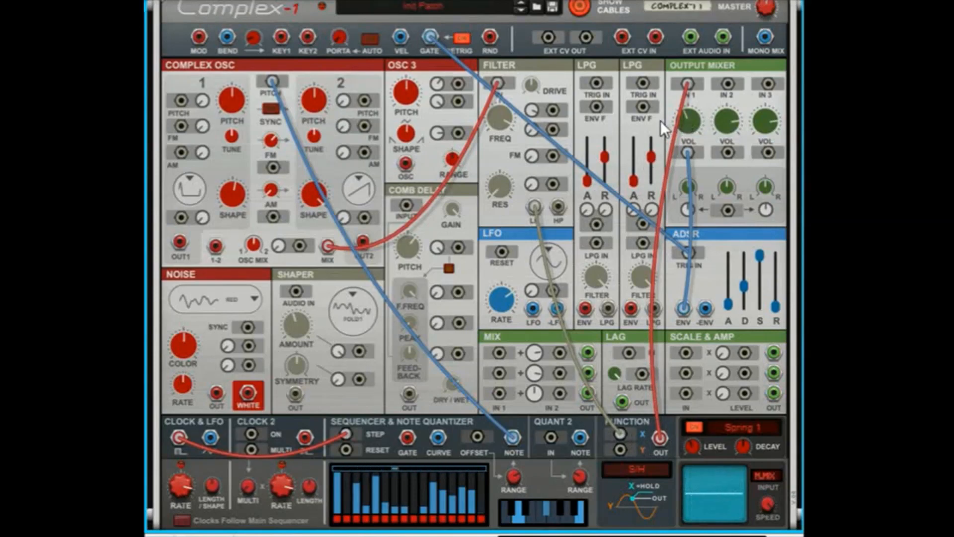
{"action": "mouse_move", "coordinate": [690, 116]}
{"action": "mouse_move", "coordinate": [513, 119]}
{"action": "left_mouse_down"}
{"action": "mouse_move", "coordinate": [527, 85]}
{"action": "mouse_move", "coordinate": [506, 130]}
{"action": "left_mouse_up"}
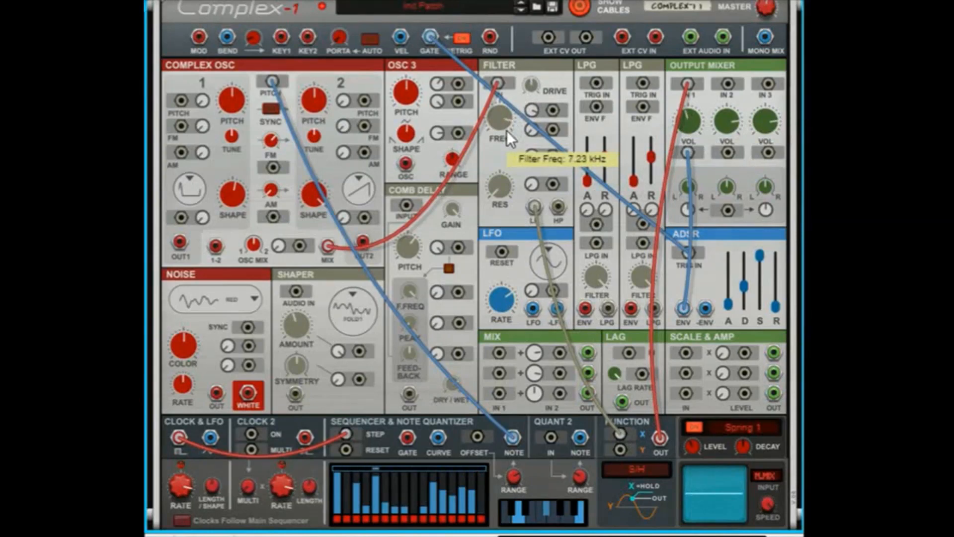
{"action": "left_click_drag", "start_coordinate": [515, 180], "coordinate": [518, 120]}
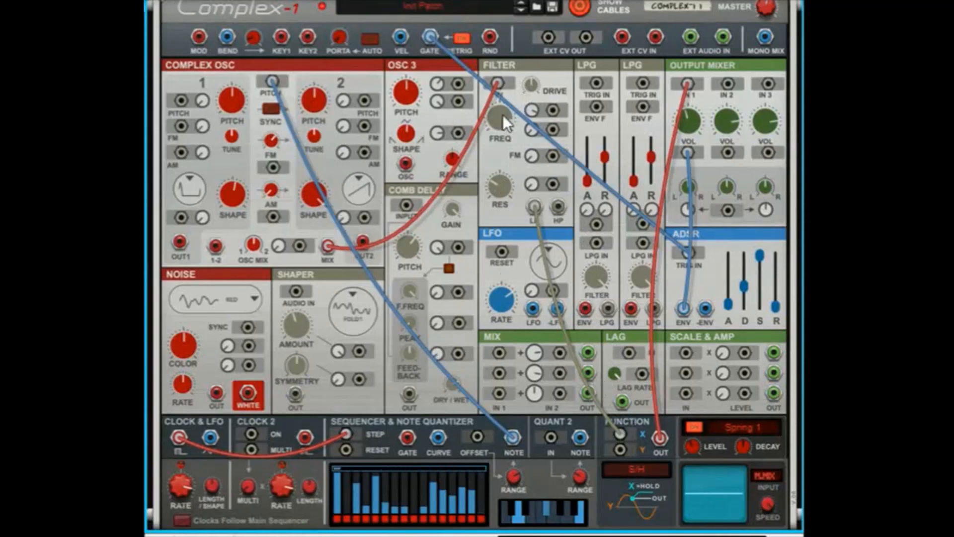
Switch the Function module to X-Y and patch the filter's low-pass output to its Y input as well
{"action": "mouse_move", "coordinate": [536, 85]}
{"action": "left_click", "coordinate": [659, 467]}
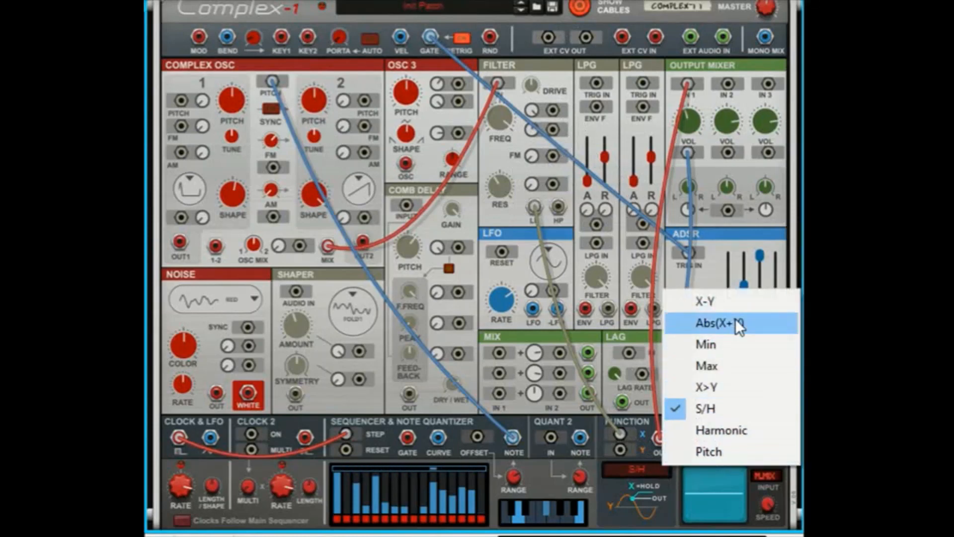
{"action": "left_click", "coordinate": [743, 298]}
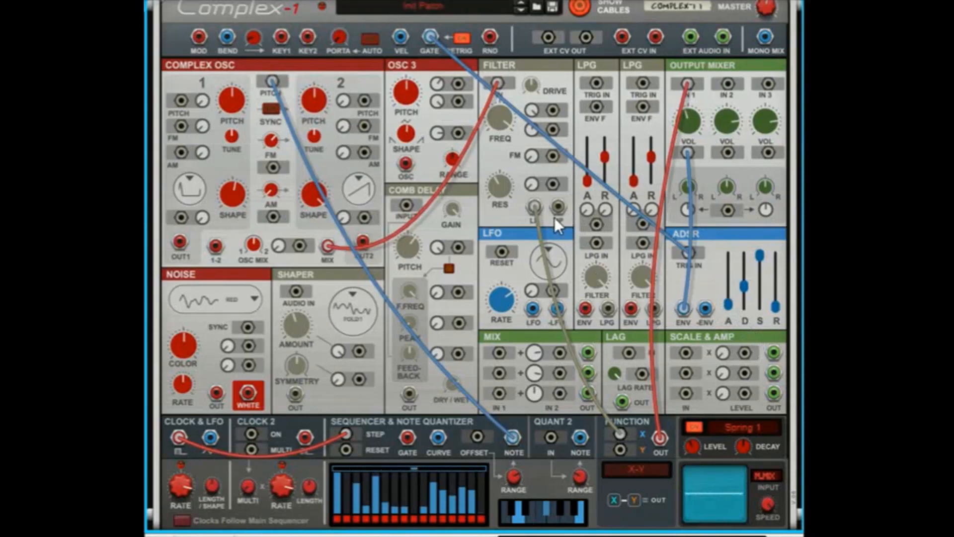
{"action": "left_click_drag", "start_coordinate": [535, 206], "coordinate": [621, 449]}
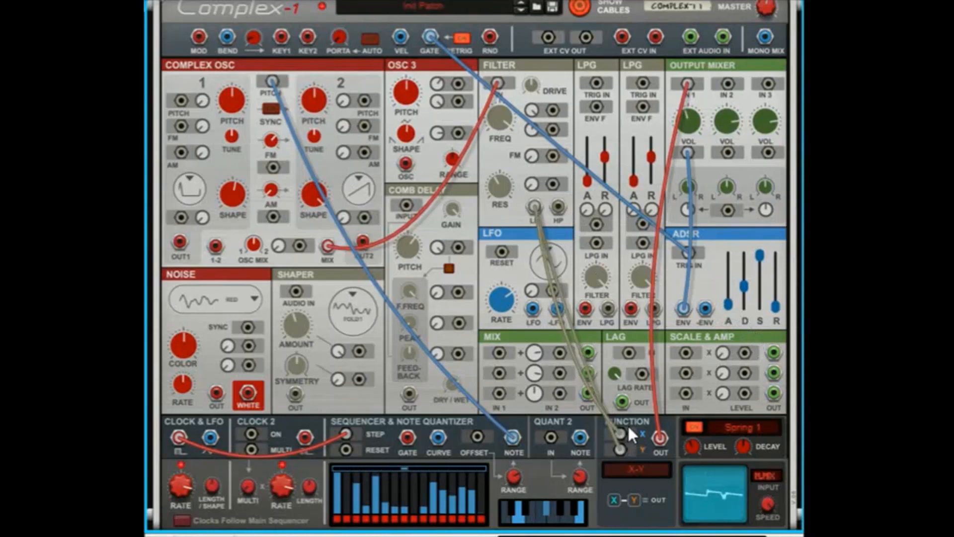
Sweep the filter frequency, patch the LFO to its first modulation input, and set the LFO rate to 2.51 Hz
{"action": "left_click_drag", "start_coordinate": [520, 121], "coordinate": [499, 158]}
{"action": "left_click_drag", "start_coordinate": [519, 121], "coordinate": [509, 101]}
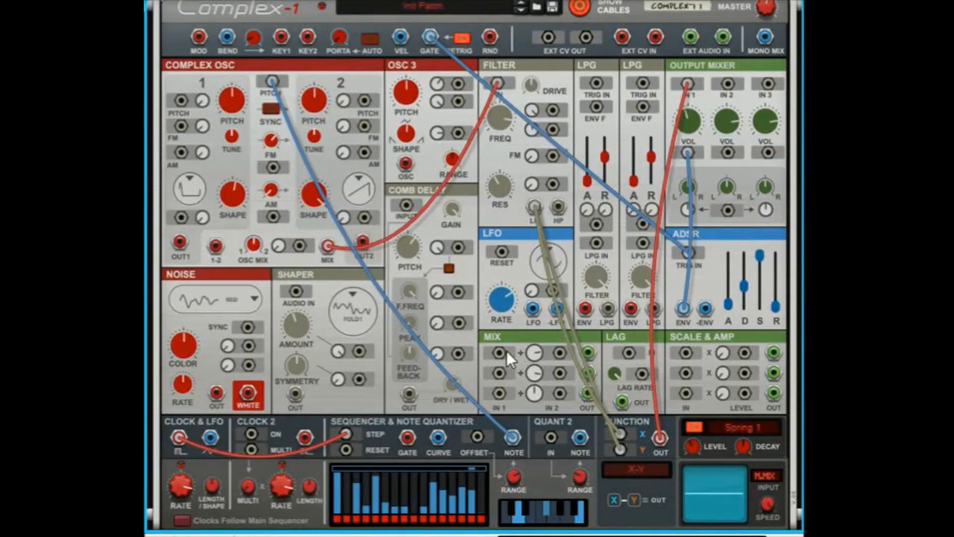
{"action": "left_click_drag", "start_coordinate": [532, 308], "coordinate": [553, 112]}
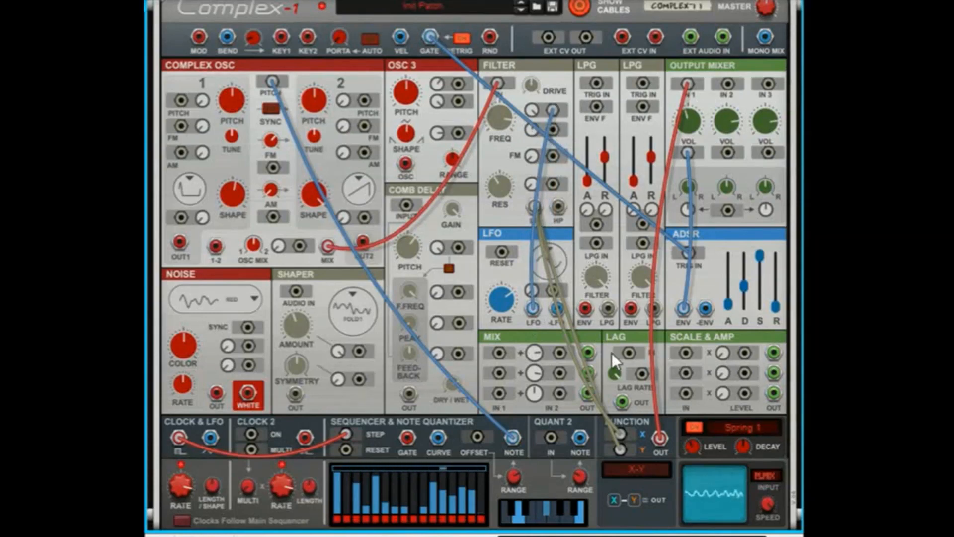
{"action": "mouse_move", "coordinate": [491, 340]}
{"action": "left_mouse_down"}
{"action": "mouse_move", "coordinate": [483, 357]}
{"action": "mouse_move", "coordinate": [502, 352]}
{"action": "left_mouse_up"}
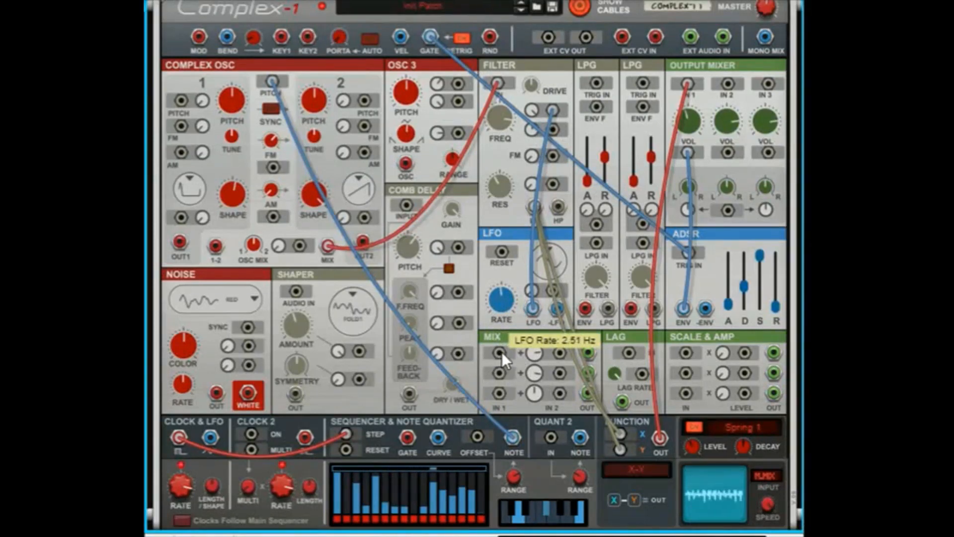
Raise the filter drive and the Spring 1 effect level
{"action": "left_click_drag", "start_coordinate": [532, 74], "coordinate": [556, 38]}
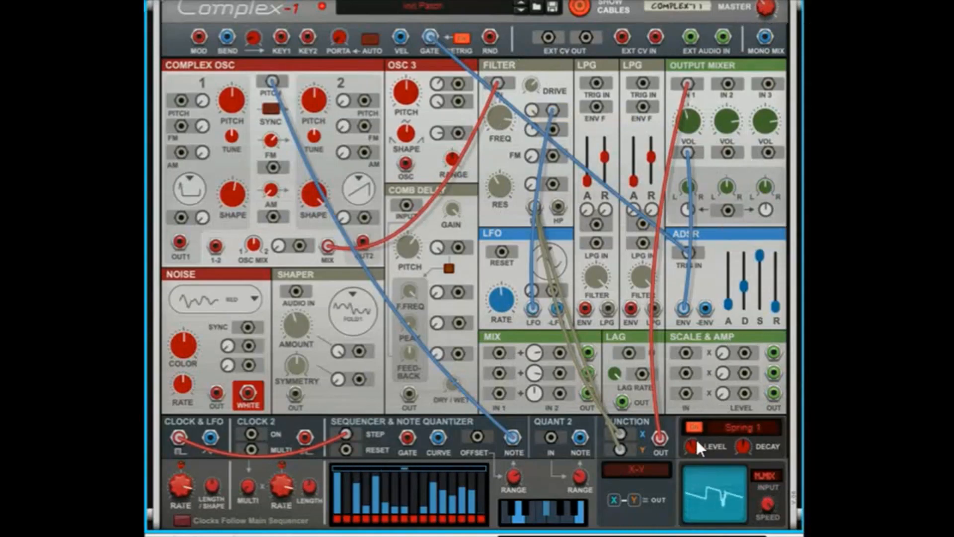
{"action": "left_click_drag", "start_coordinate": [693, 438], "coordinate": [726, 396]}
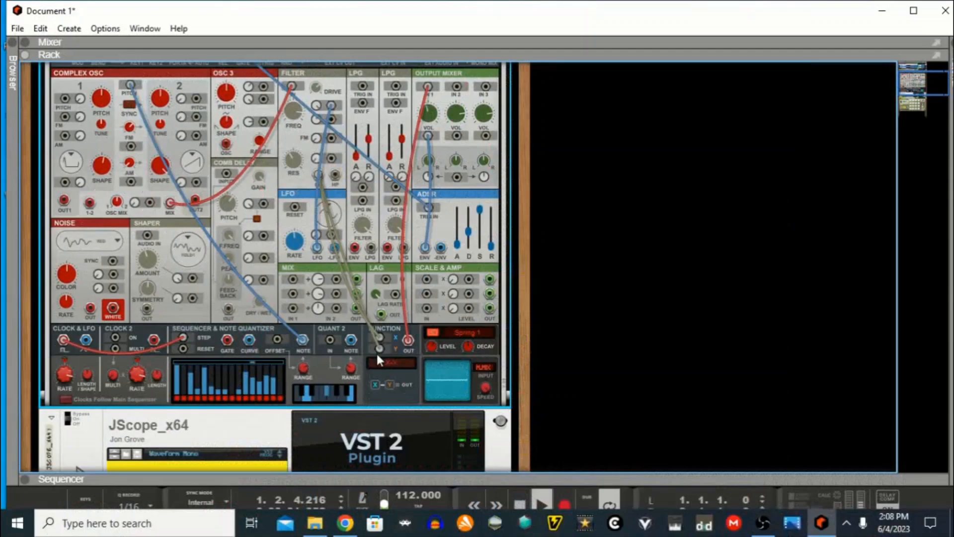
Patch Osc 3 to output mixer input 2 and the ADSR envelope to the second volume input
{"action": "scroll", "coordinate": [395, 381], "scroll_direction": "up", "scroll_amount": 2}
{"action": "scroll", "coordinate": [395, 380], "scroll_direction": "up", "scroll_amount": 2}
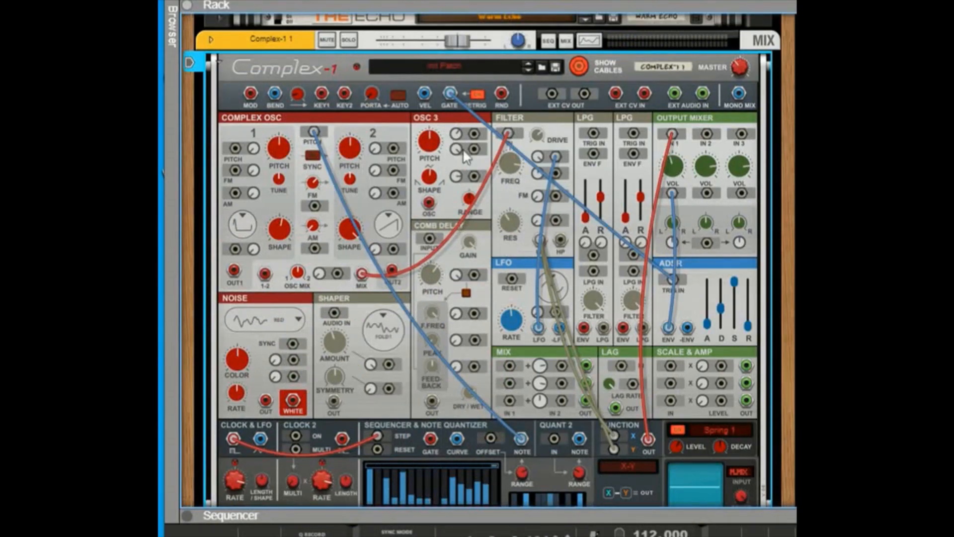
{"action": "left_click_drag", "start_coordinate": [428, 201], "coordinate": [706, 134]}
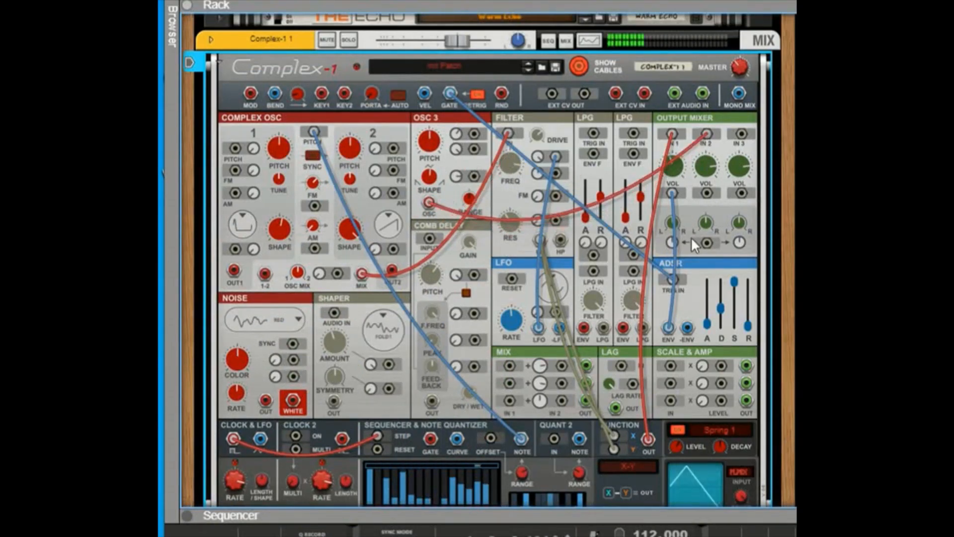
{"action": "left_click_drag", "start_coordinate": [668, 327], "coordinate": [705, 194]}
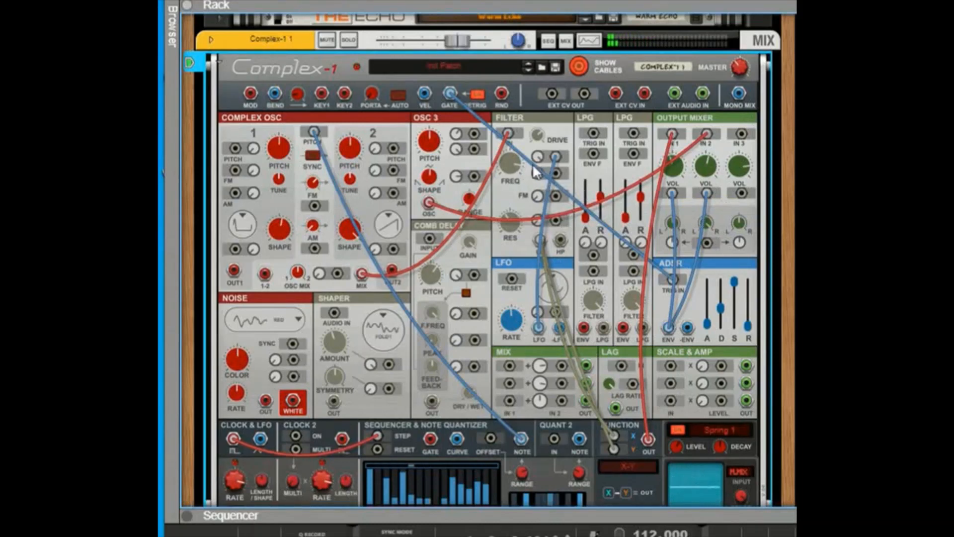
Modulate Osc 3's pitch from the LFO with an amount of about 11.1, adjusting its shape and mixer channel 2 volume
{"action": "left_click_drag", "start_coordinate": [428, 176], "coordinate": [446, 153]}
{"action": "left_click_drag", "start_coordinate": [536, 330], "coordinate": [476, 140]}
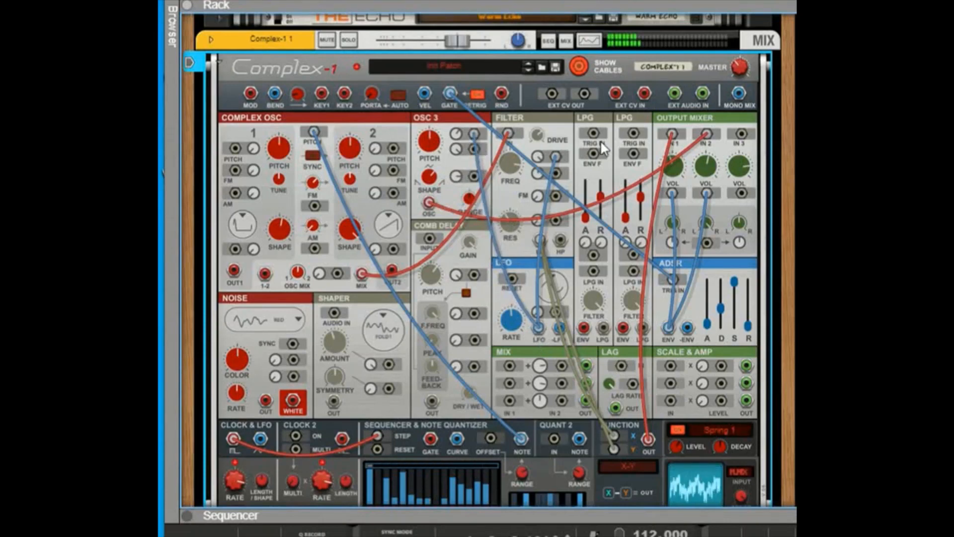
{"action": "mouse_move", "coordinate": [697, 180]}
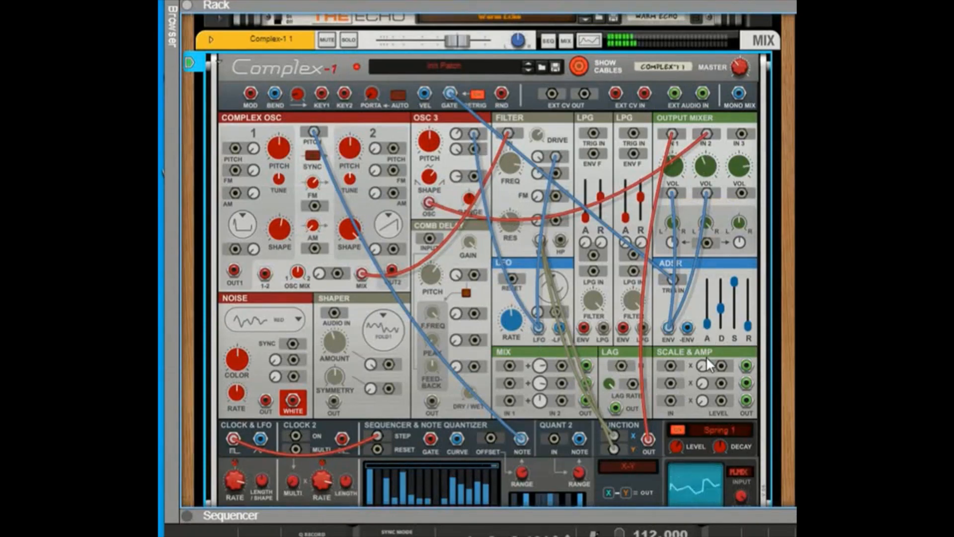
{"action": "mouse_move", "coordinate": [521, 305]}
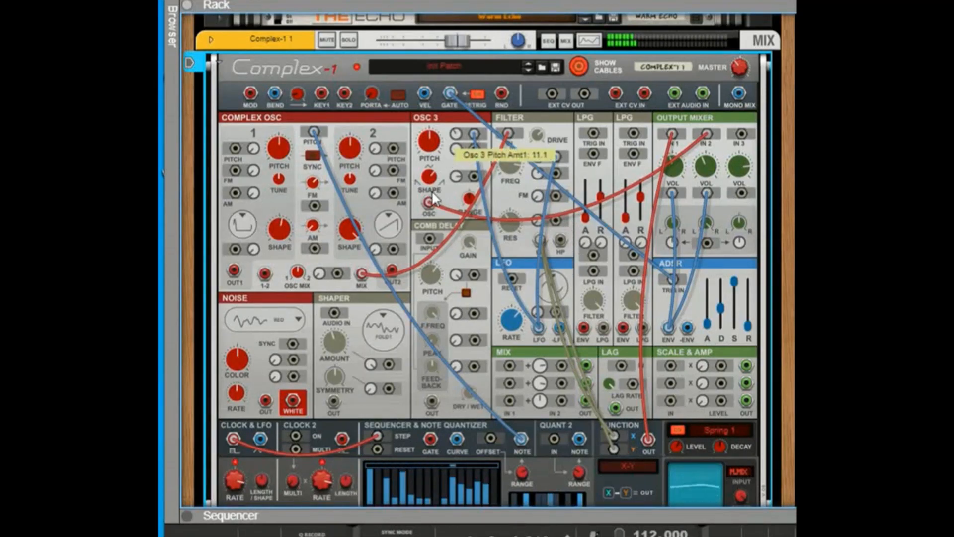
{"action": "mouse_move", "coordinate": [704, 164]}
{"action": "left_mouse_down"}
{"action": "mouse_move", "coordinate": [693, 188]}
{"action": "mouse_move", "coordinate": [711, 117]}
{"action": "mouse_move", "coordinate": [689, 171]}
{"action": "mouse_move", "coordinate": [707, 138]}
{"action": "mouse_move", "coordinate": [700, 165]}
{"action": "mouse_move", "coordinate": [703, 152]}
{"action": "left_mouse_up"}
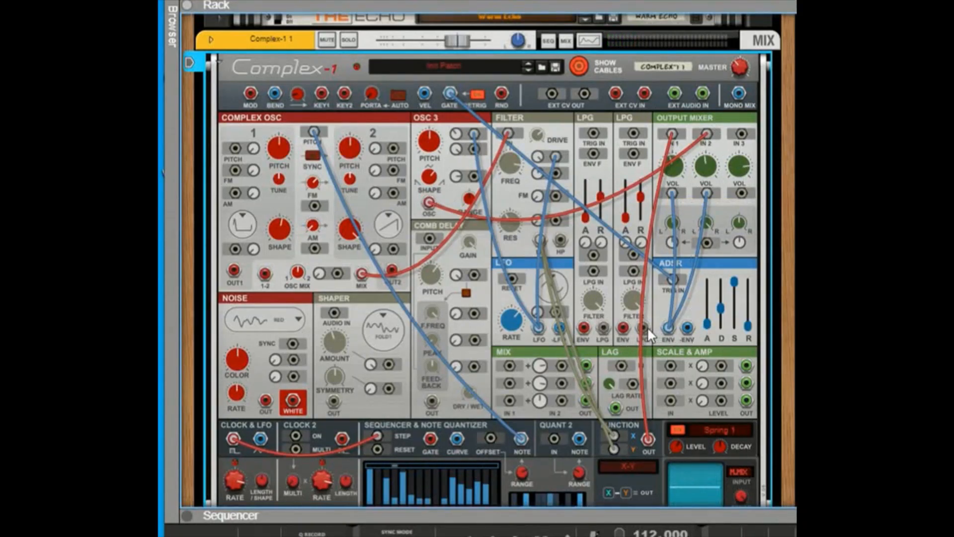
Try driving the output mixer's second volume input from the LFO and repatch it to the ADSR envelope
{"action": "left_click_drag", "start_coordinate": [537, 327], "coordinate": [708, 196]}
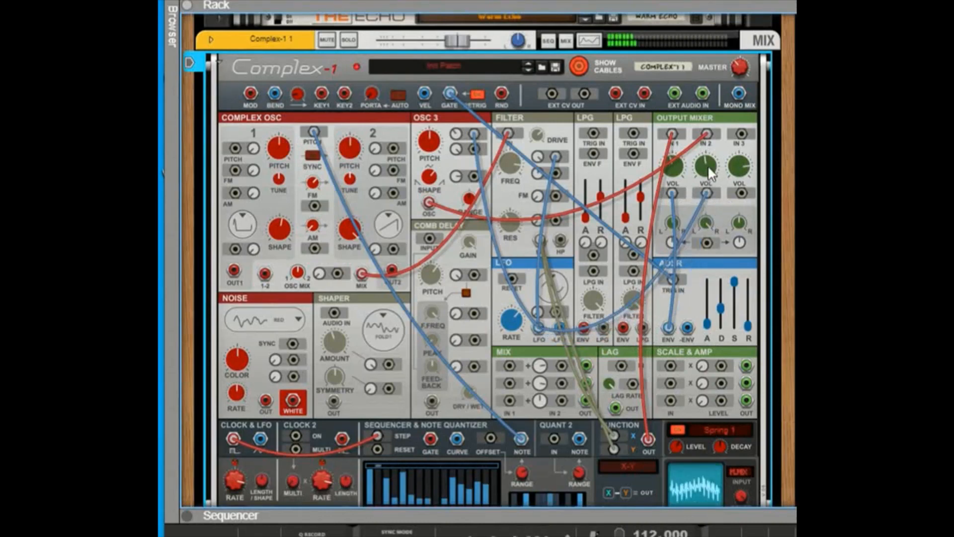
{"action": "left_click_drag", "start_coordinate": [708, 164], "coordinate": [711, 192]}
{"action": "left_click_drag", "start_coordinate": [669, 328], "coordinate": [706, 193]}
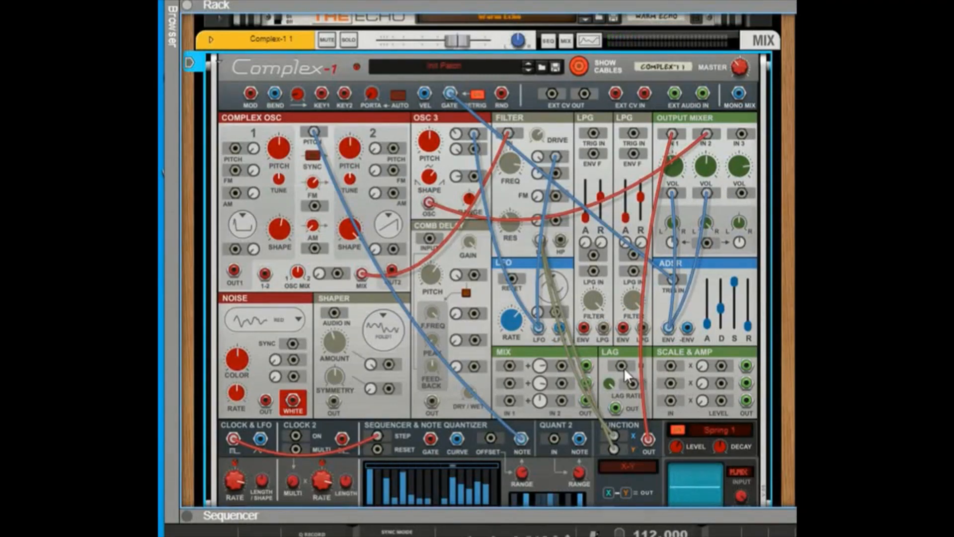
Unplug the LFO from the filter's frequency modulation input and lower the LFO rate
{"action": "scroll", "coordinate": [443, 265], "scroll_direction": "down", "scroll_amount": 1}
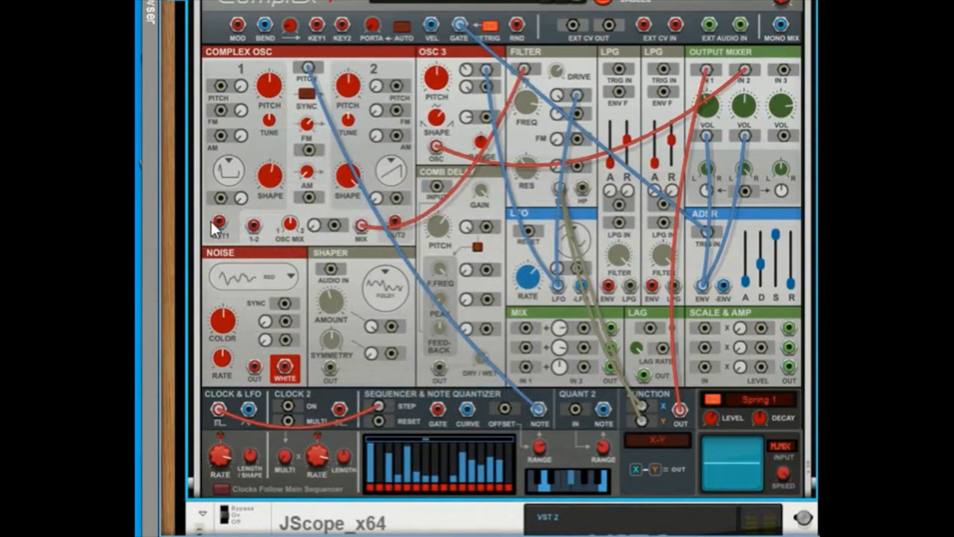
{"action": "mouse_move", "coordinate": [217, 221]}
{"action": "left_mouse_down"}
{"action": "mouse_move", "coordinate": [242, 252]}
{"action": "mouse_move", "coordinate": [232, 247]}
{"action": "left_mouse_up"}
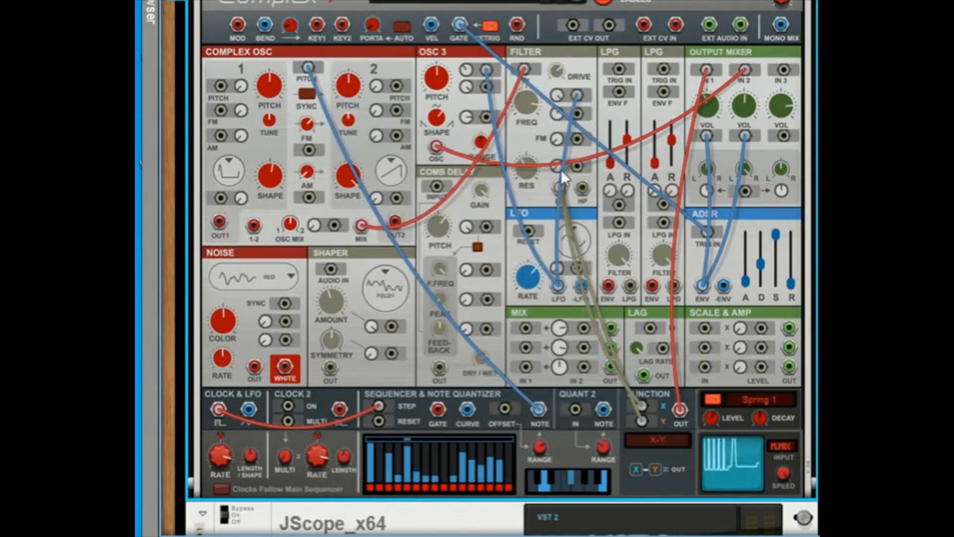
{"action": "left_click_drag", "start_coordinate": [577, 91], "coordinate": [557, 289]}
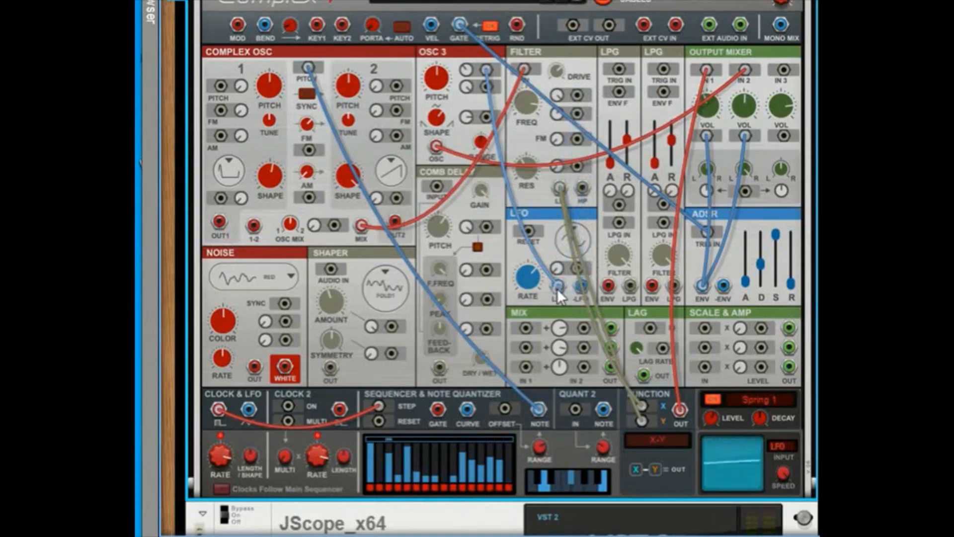
{"action": "left_click_drag", "start_coordinate": [536, 289], "coordinate": [512, 342]}
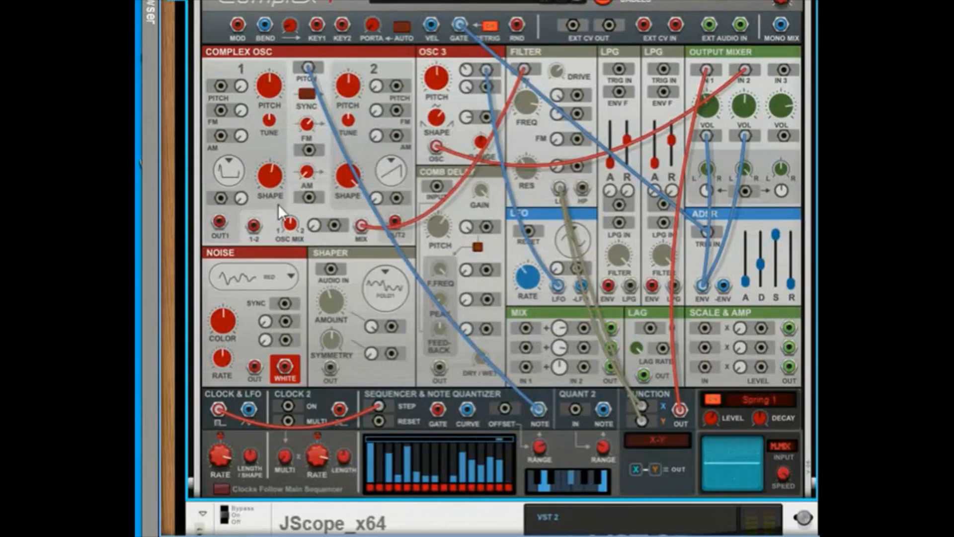
Patch Complex Osc output 1 into the Shaper's audio input and the Shaper output to output mixer input 3
{"action": "mouse_move", "coordinate": [218, 222]}
{"action": "left_mouse_down"}
{"action": "mouse_move", "coordinate": [307, 273]}
{"action": "mouse_move", "coordinate": [331, 268]}
{"action": "left_mouse_up"}
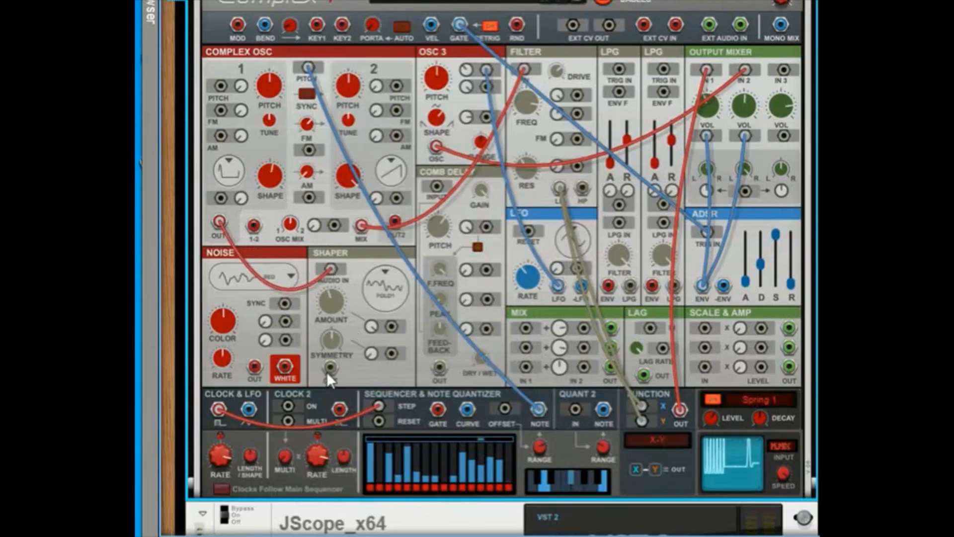
{"action": "left_click_drag", "start_coordinate": [327, 372], "coordinate": [769, 97]}
{"action": "left_click_drag", "start_coordinate": [786, 77], "coordinate": [786, 75]}
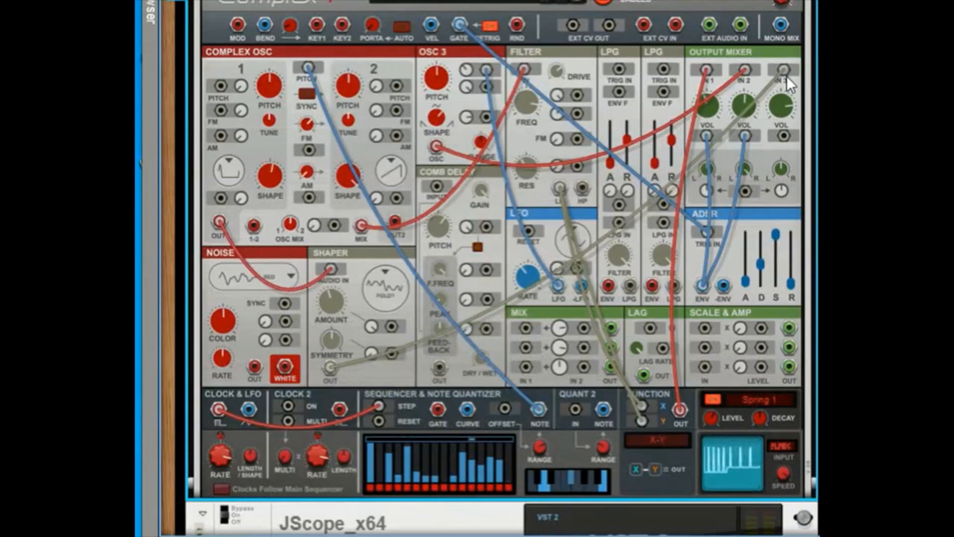
Patch the ADSR envelope to the mixer's third volume input and the LFO to the Shaper's amount modulation input
{"action": "left_click_drag", "start_coordinate": [701, 284], "coordinate": [783, 138]}
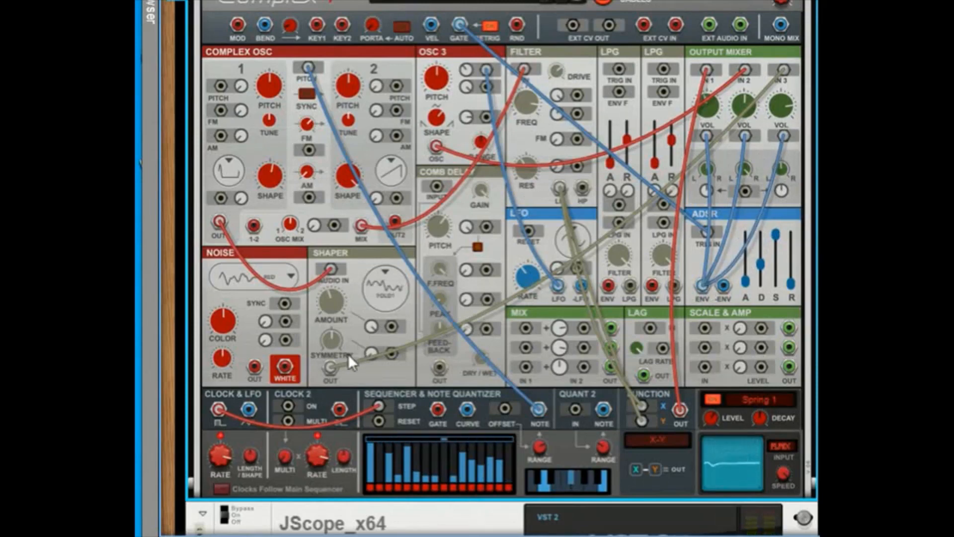
{"action": "left_click_drag", "start_coordinate": [554, 286], "coordinate": [377, 232]}
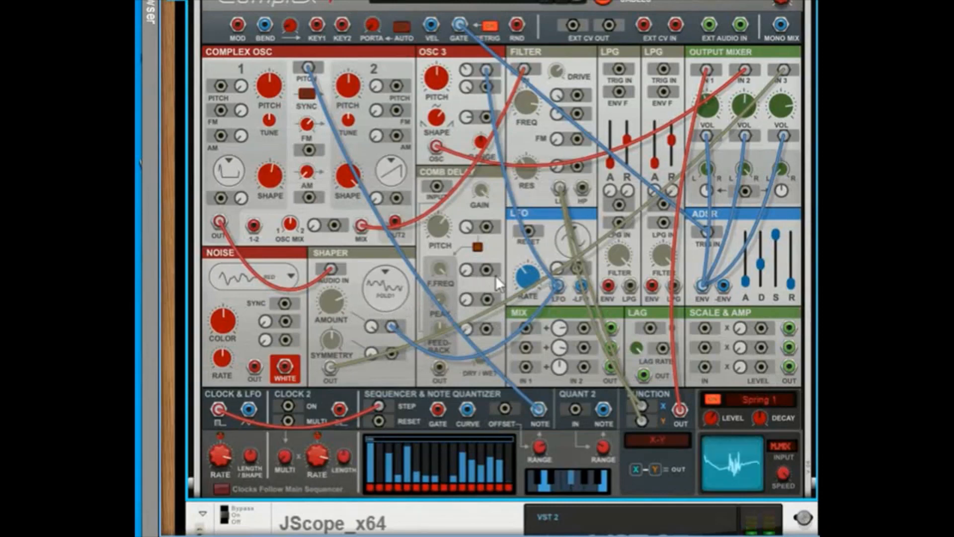
Lower the LFO rate to about 0.48 Hz and adjust the sequencer clock's rate
{"action": "left_click_drag", "start_coordinate": [527, 277], "coordinate": [518, 309]}
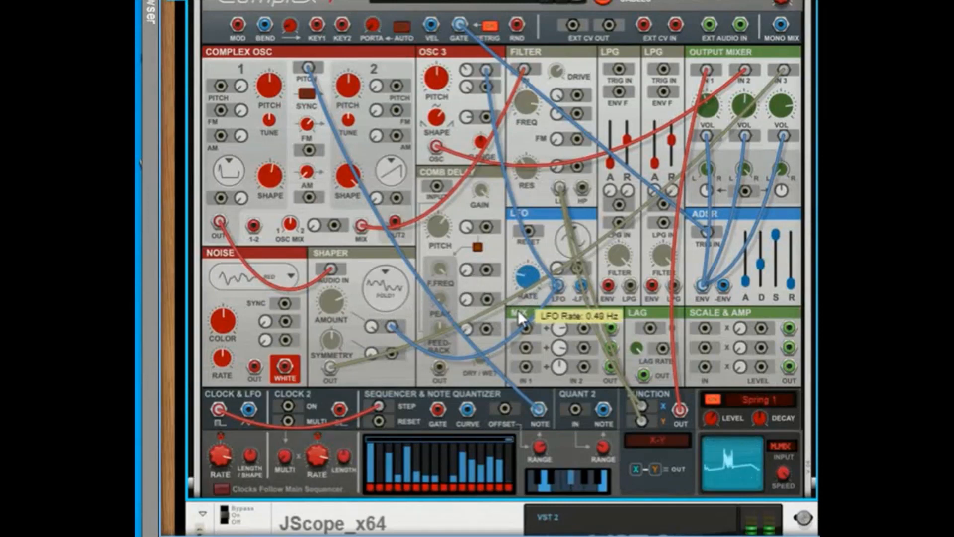
{"action": "left_click_drag", "start_coordinate": [229, 450], "coordinate": [220, 458]}
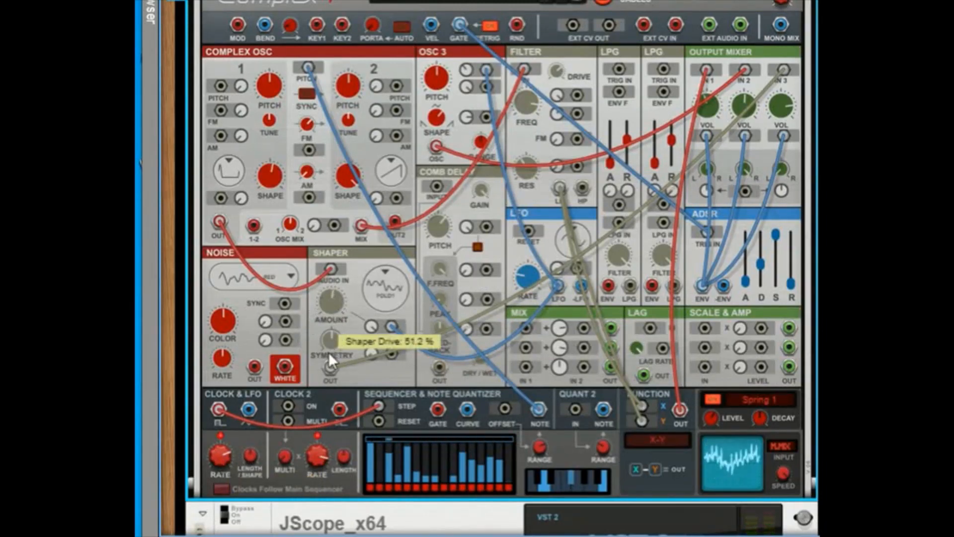
Try the Shaper's Saturate curve while adjusting the Shaper amount
{"action": "left_click_drag", "start_coordinate": [329, 352], "coordinate": [339, 308]}
{"action": "left_click", "coordinate": [385, 287]}
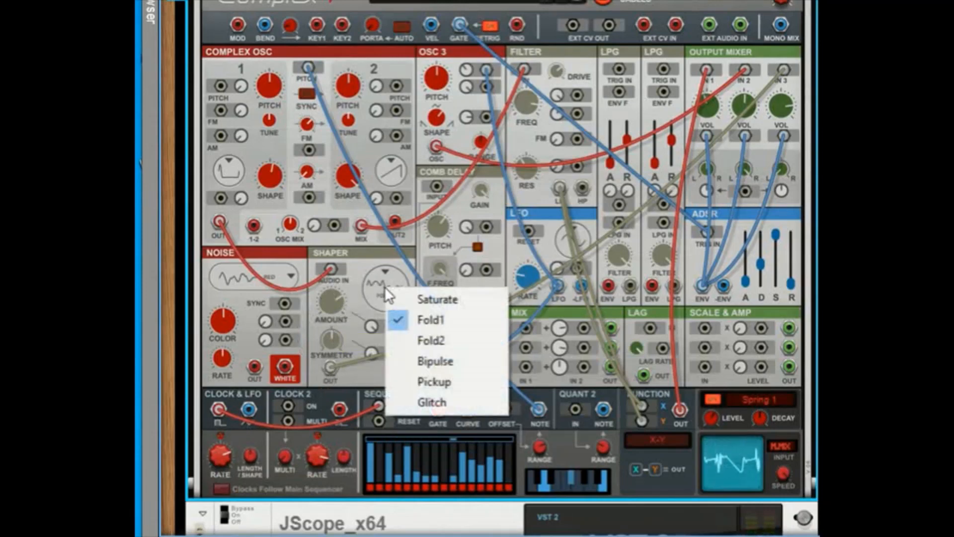
{"action": "left_click", "coordinate": [433, 299]}
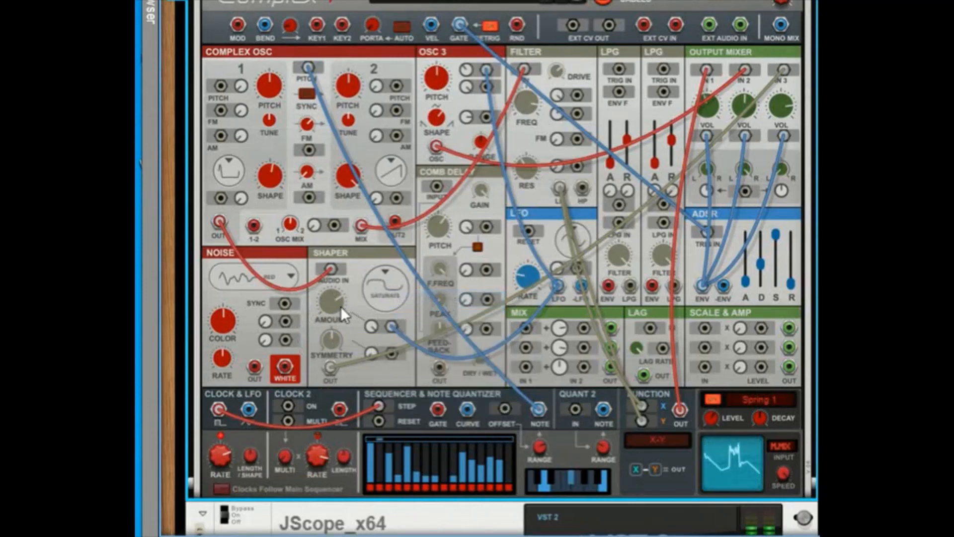
{"action": "left_click_drag", "start_coordinate": [341, 306], "coordinate": [339, 293]}
Switch the Shaper curve to Glitch and balance its amount against the output mixer's third volume
{"action": "left_click", "coordinate": [382, 288]}
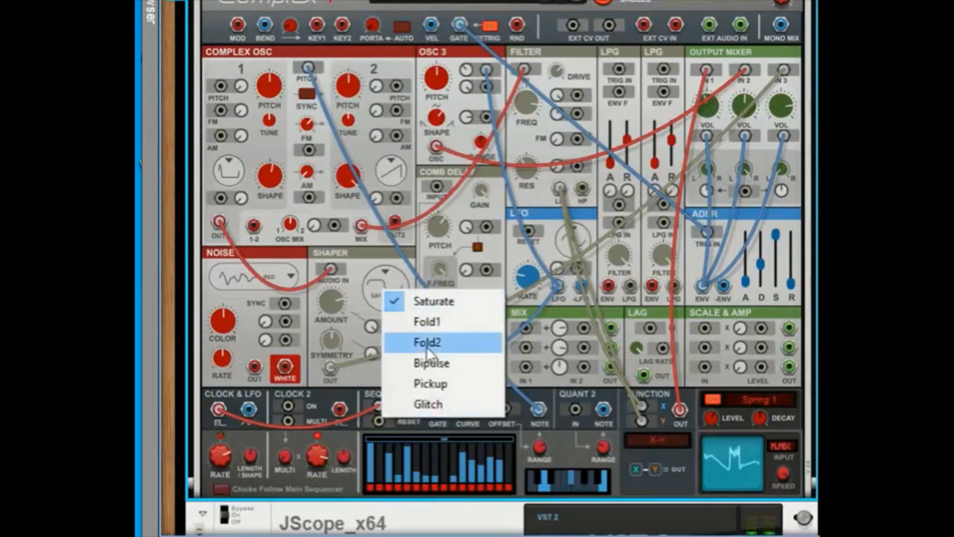
{"action": "left_click", "coordinate": [429, 404]}
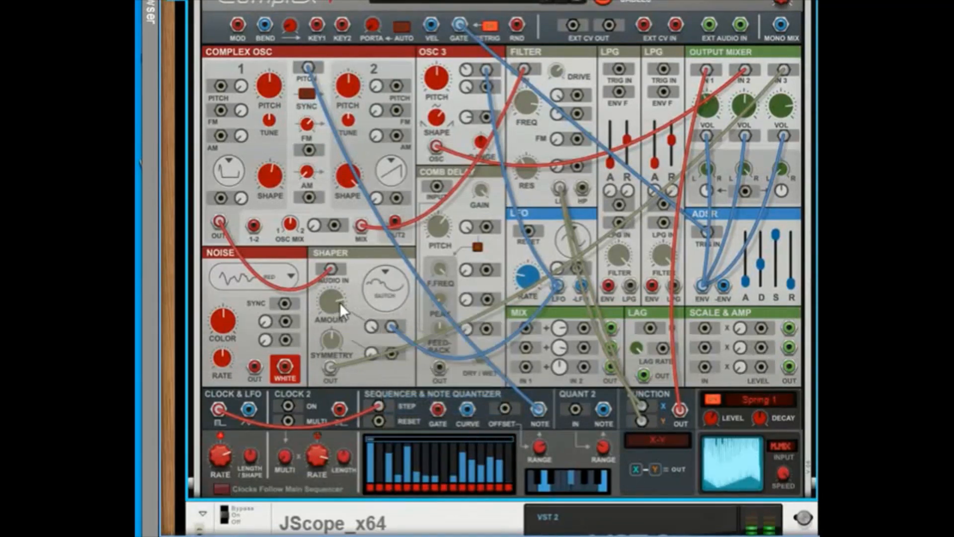
{"action": "left_click_drag", "start_coordinate": [339, 302], "coordinate": [341, 381]}
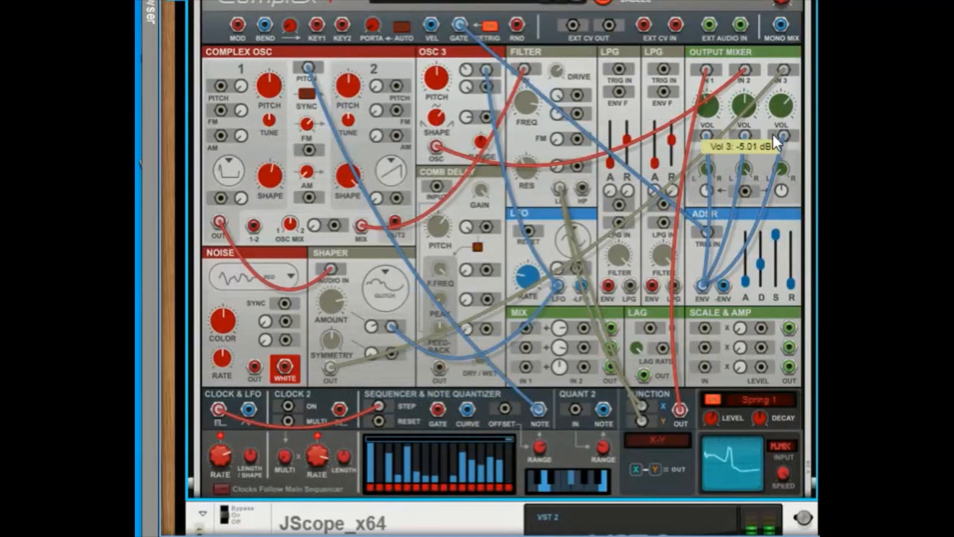
{"action": "left_click_drag", "start_coordinate": [773, 133], "coordinate": [758, 145]}
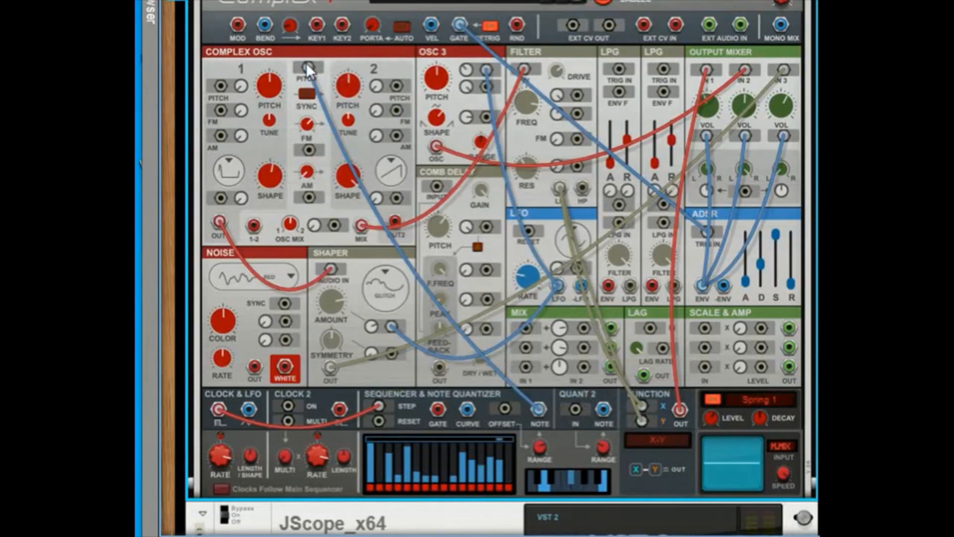
Route the sequencer note through the Lag module into the Complex Osc pitch input and modulate the lag rate from the LFO
{"action": "left_click_drag", "start_coordinate": [308, 67], "coordinate": [650, 328]}
{"action": "left_click_drag", "start_coordinate": [644, 372], "coordinate": [307, 67]}
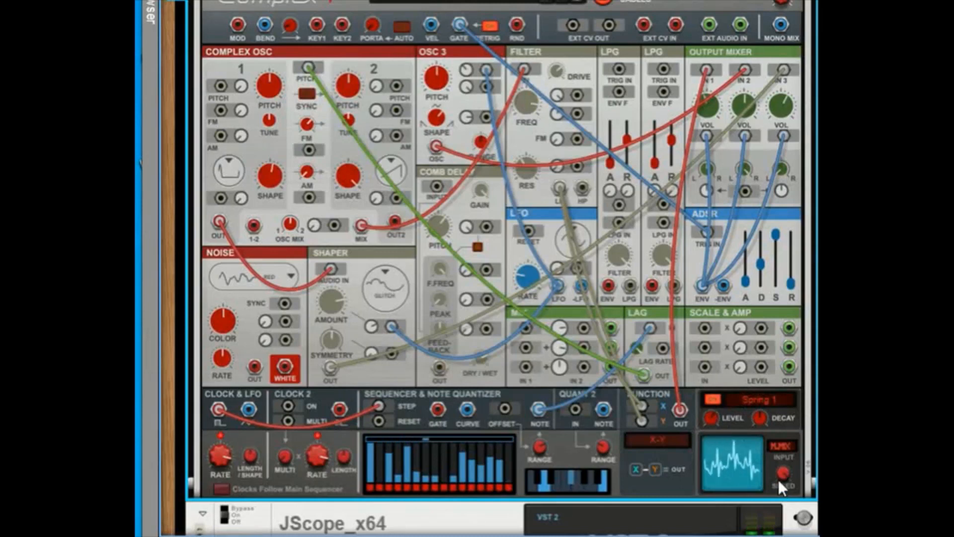
{"action": "mouse_move", "coordinate": [638, 347]}
{"action": "left_mouse_down"}
{"action": "mouse_move", "coordinate": [633, 419]}
{"action": "mouse_move", "coordinate": [621, 425]}
{"action": "mouse_move", "coordinate": [615, 449]}
{"action": "mouse_move", "coordinate": [615, 536]}
{"action": "mouse_move", "coordinate": [637, 451]}
{"action": "left_mouse_up"}
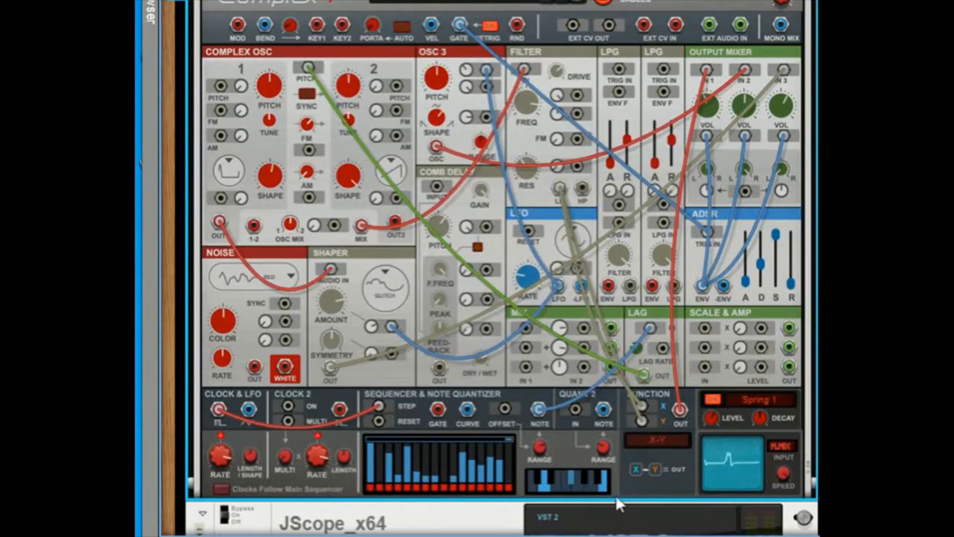
{"action": "left_click_drag", "start_coordinate": [558, 285], "coordinate": [686, 265]}
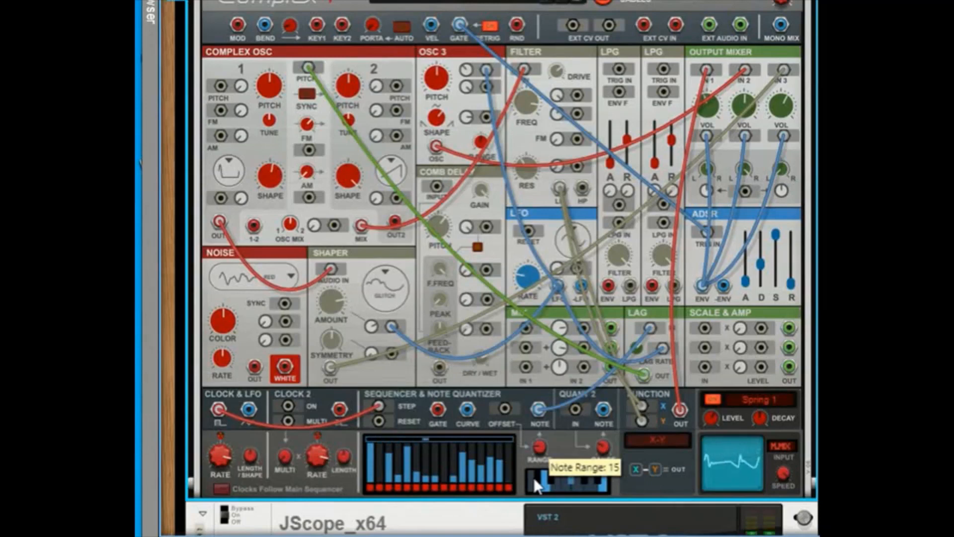
Adjust the sequencer's note range and set the LFO rate to about 1.27 Hz
{"action": "left_click_drag", "start_coordinate": [533, 478], "coordinate": [555, 445]}
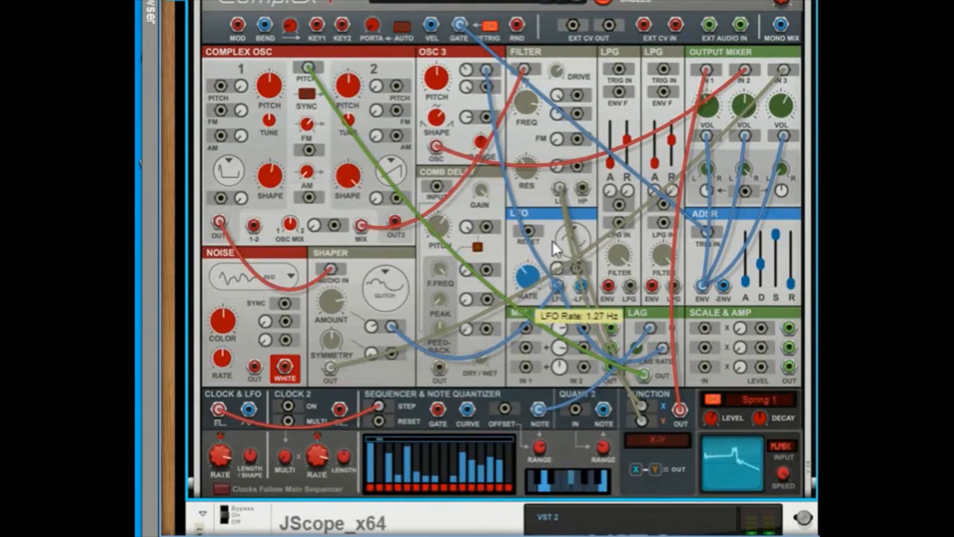
{"action": "left_click_drag", "start_coordinate": [553, 240], "coordinate": [581, 245]}
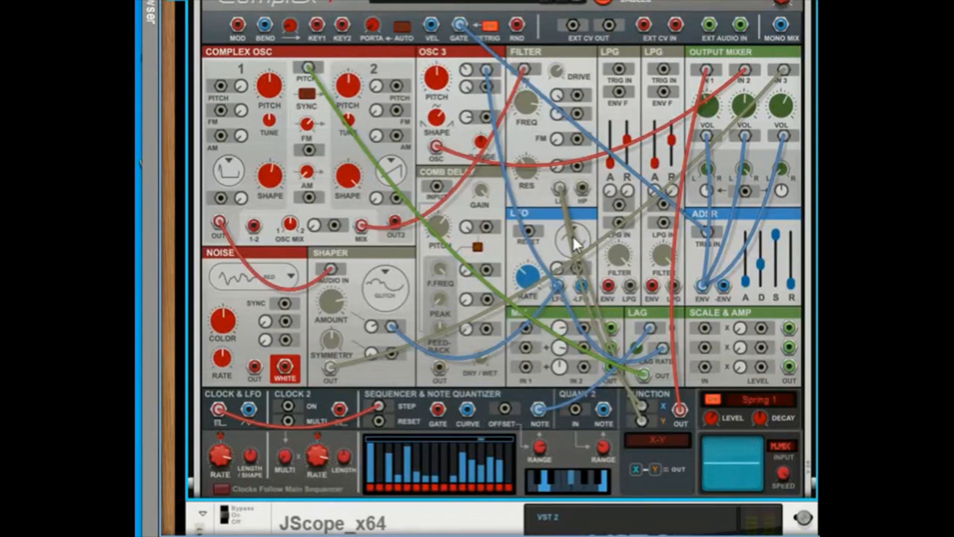
Try the Square and Random LFO waveforms, hiding the patch cables while choosing them
{"action": "key", "text": "l"}
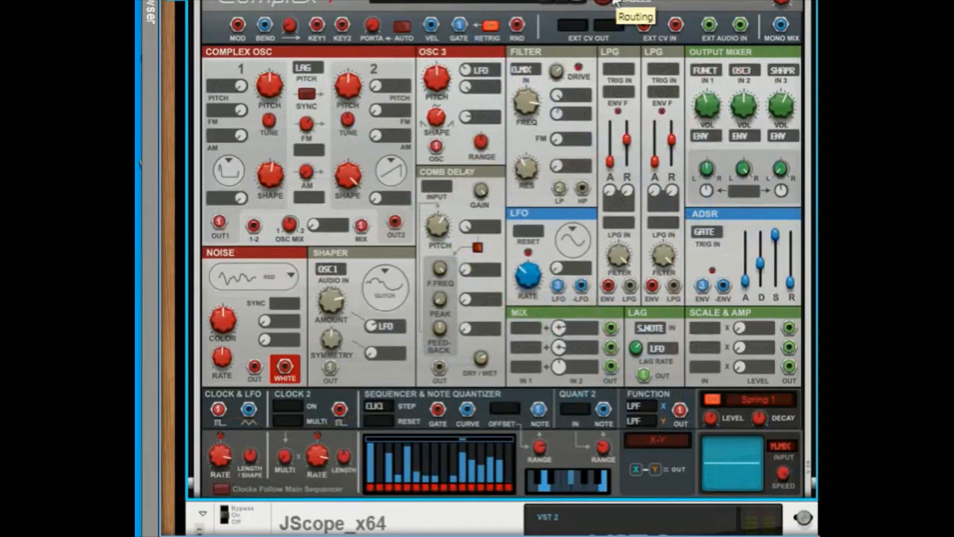
{"action": "left_click", "coordinate": [567, 247]}
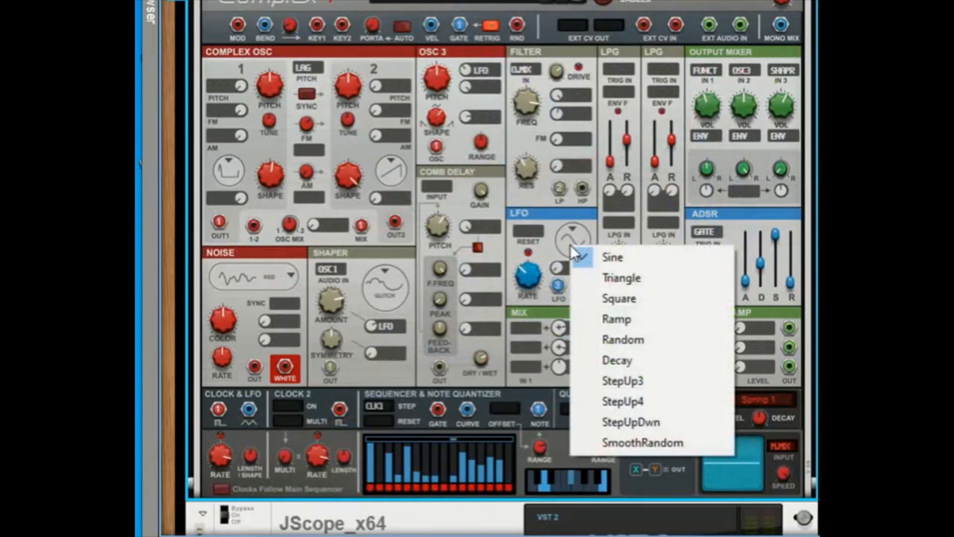
{"action": "left_click", "coordinate": [633, 298]}
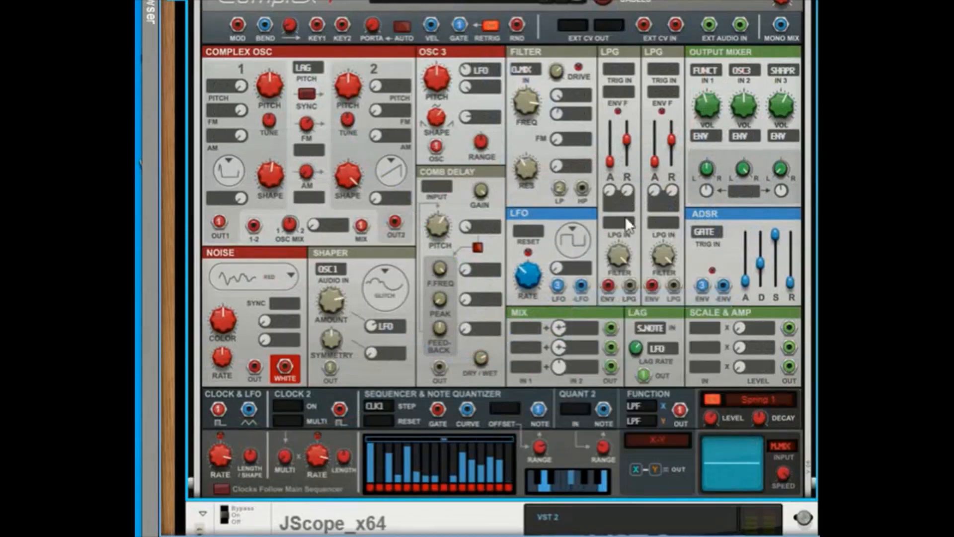
{"action": "left_click", "coordinate": [571, 237]}
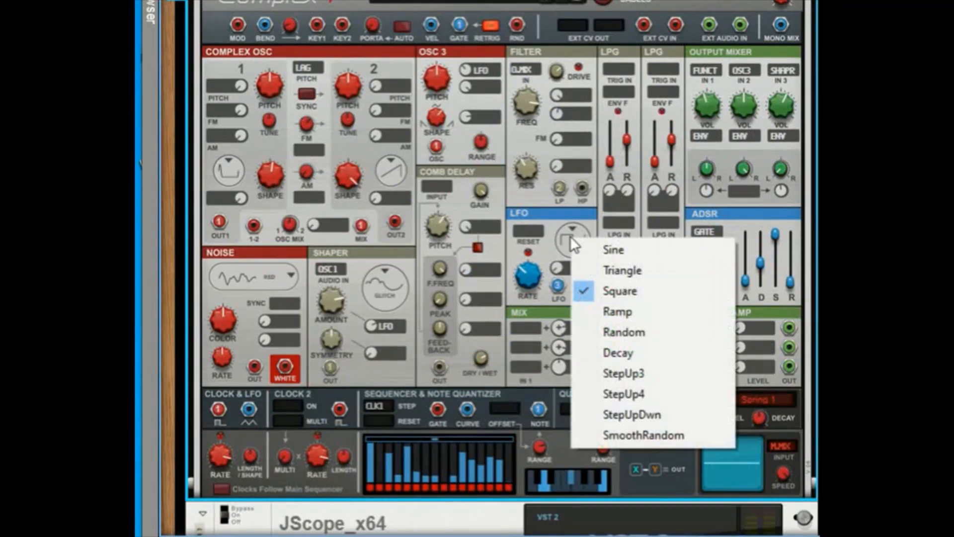
{"action": "left_click", "coordinate": [621, 336]}
{"action": "key", "text": "l"}
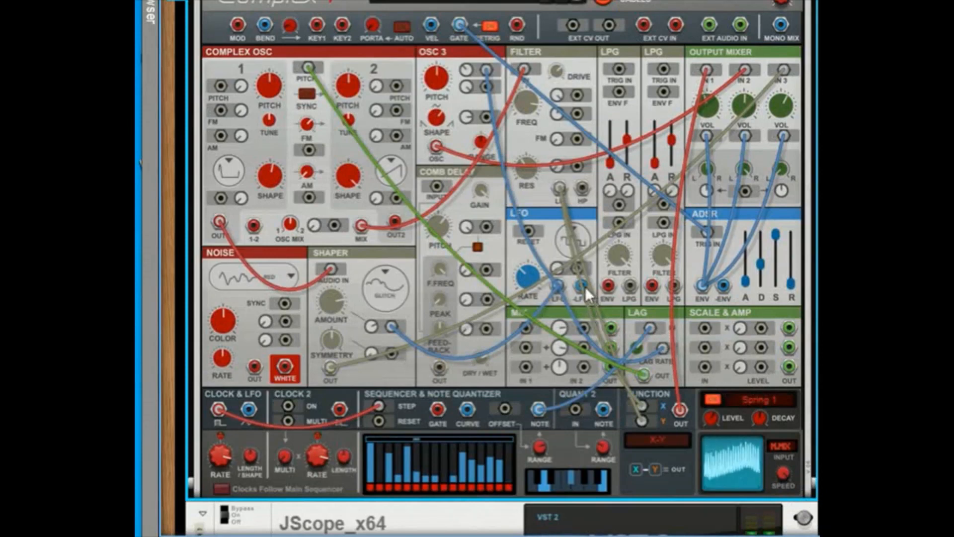
Adjust the LFO rate and set its waveform to SmoothRandom after trying Square
{"action": "left_click_drag", "start_coordinate": [536, 272], "coordinate": [564, 260]}
{"action": "left_click", "coordinate": [570, 242]}
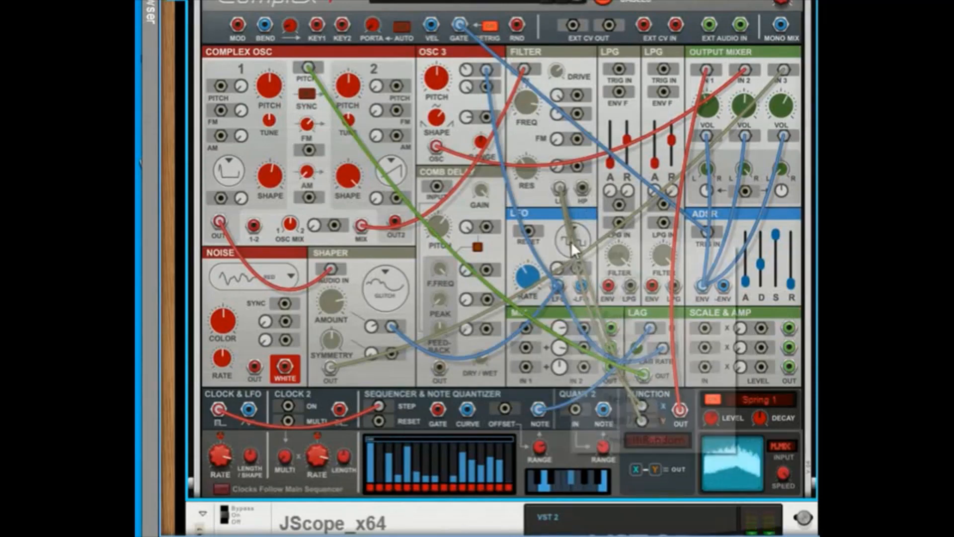
{"action": "left_click", "coordinate": [633, 296]}
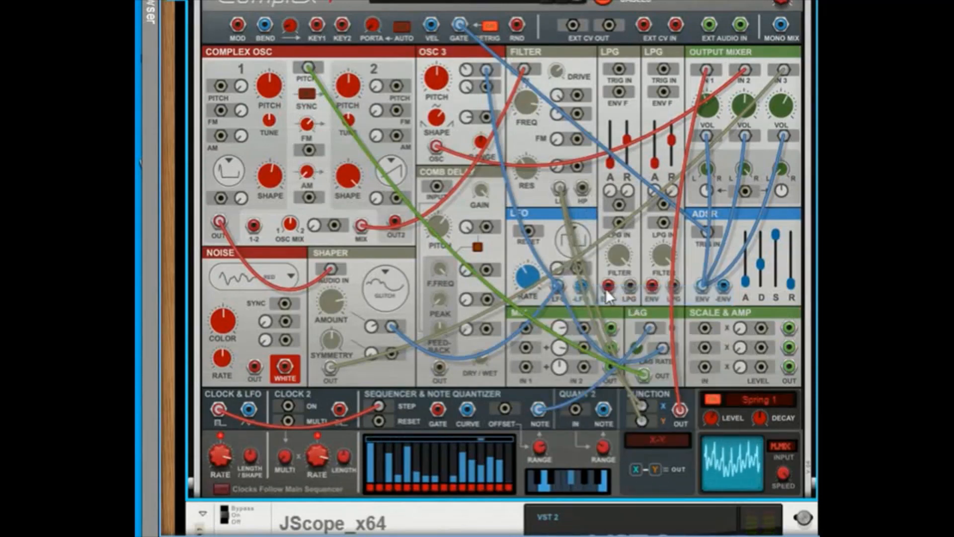
{"action": "left_click", "coordinate": [582, 241]}
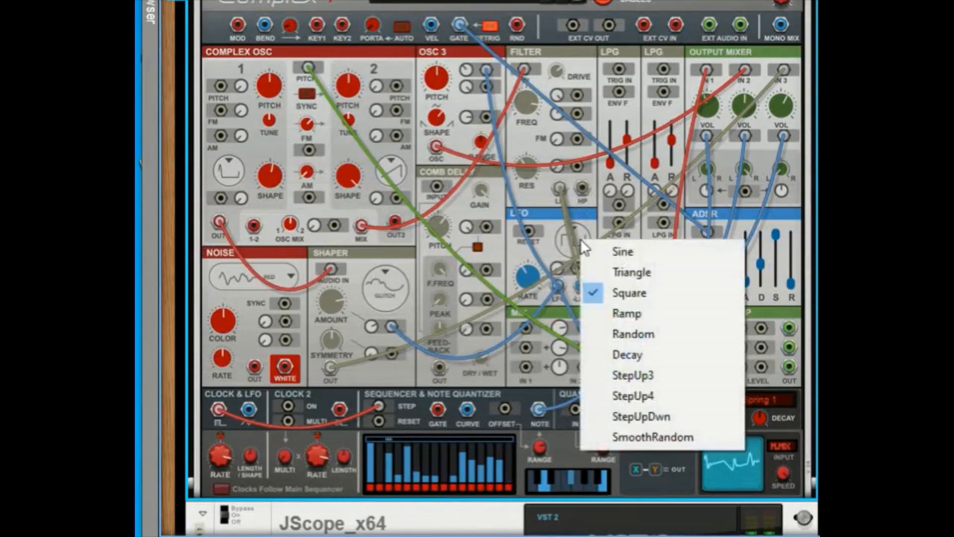
{"action": "left_click", "coordinate": [636, 437]}
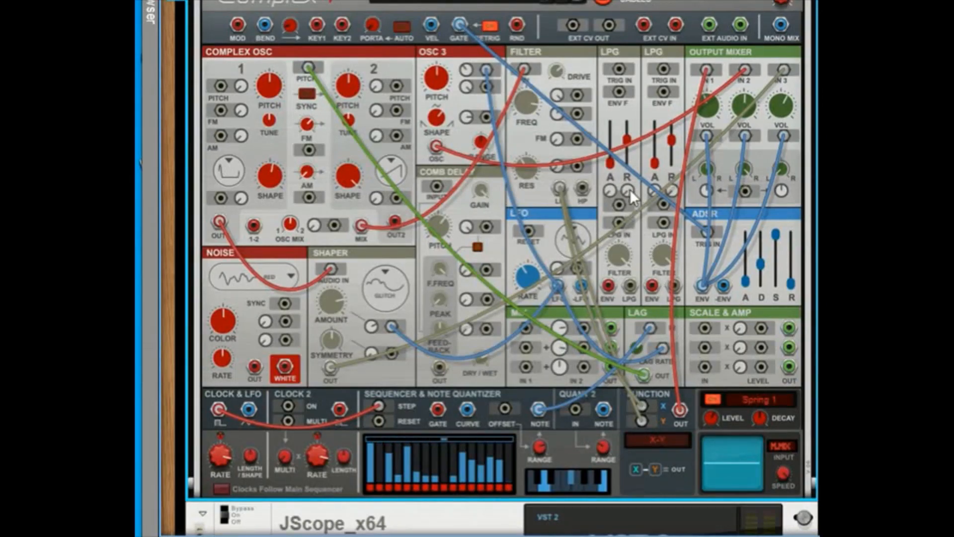
Redraw several step levels in the sequencer's curve to vary the melody
{"action": "scroll", "coordinate": [601, 202], "scroll_direction": "up", "scroll_amount": 3}
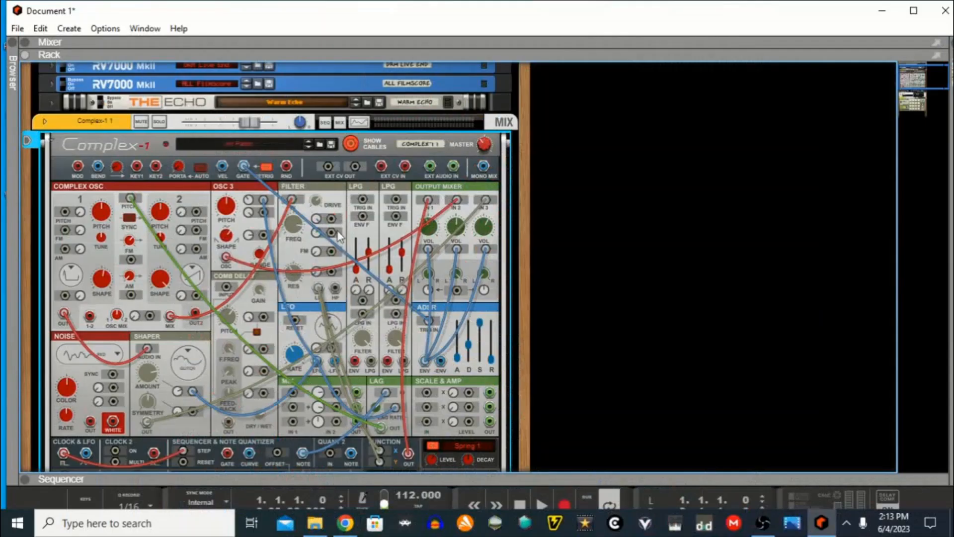
{"action": "scroll", "coordinate": [324, 236], "scroll_direction": "down", "scroll_amount": 2}
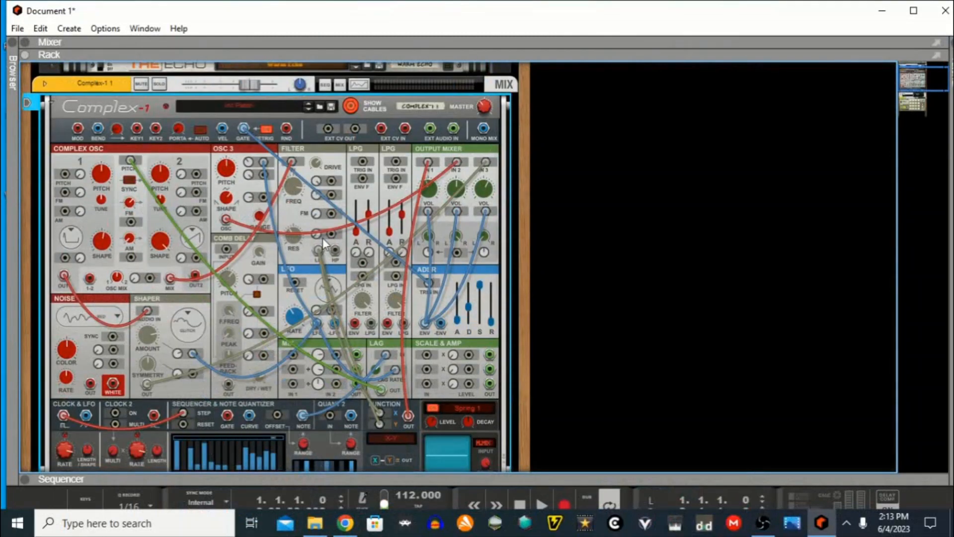
{"action": "scroll", "coordinate": [323, 238], "scroll_direction": "down", "scroll_amount": 4}
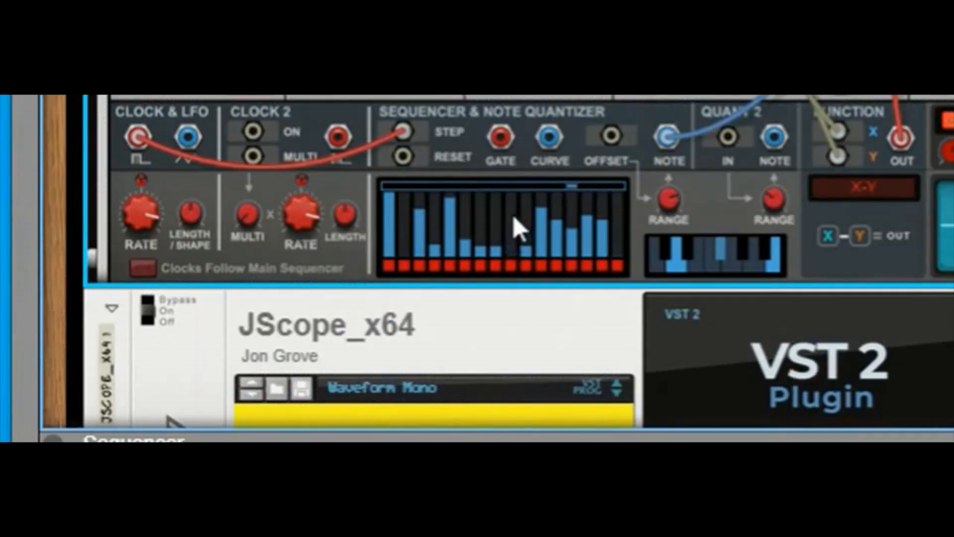
{"action": "left_click_drag", "start_coordinate": [511, 219], "coordinate": [475, 216]}
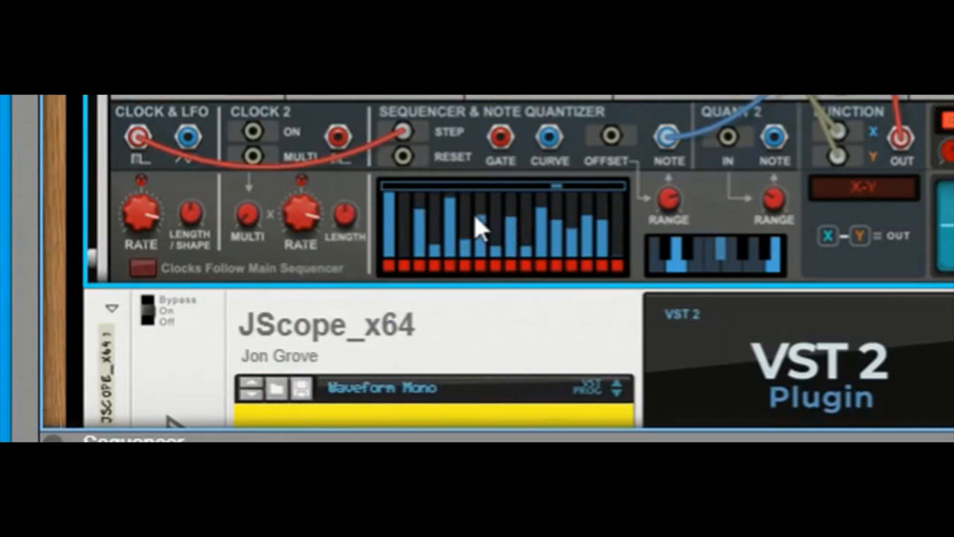
{"action": "left_click_drag", "start_coordinate": [402, 237], "coordinate": [404, 222]}
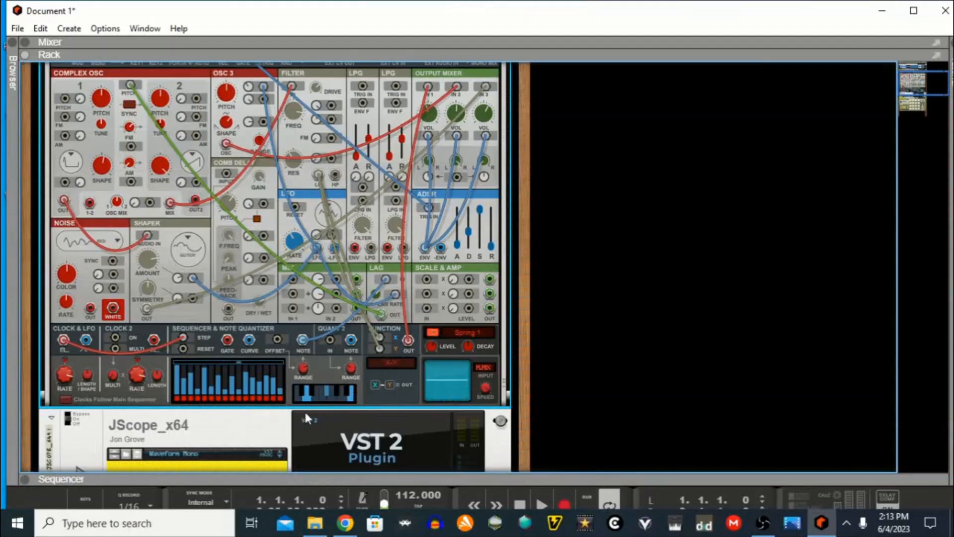
Mute the Cyber Punk drum channel, briefly run the transport, and stop it back at the song start
{"action": "left_click", "coordinate": [543, 495]}
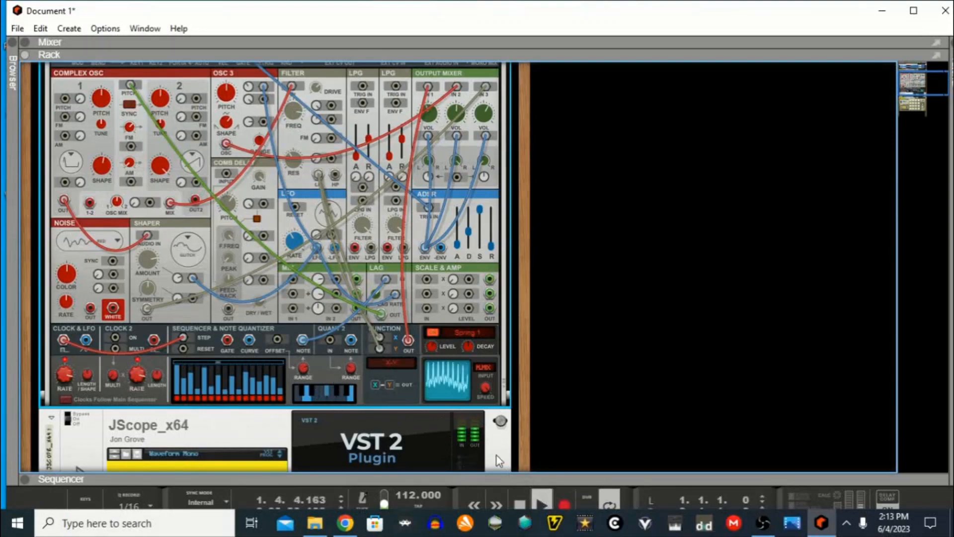
{"action": "left_click", "coordinate": [520, 500]}
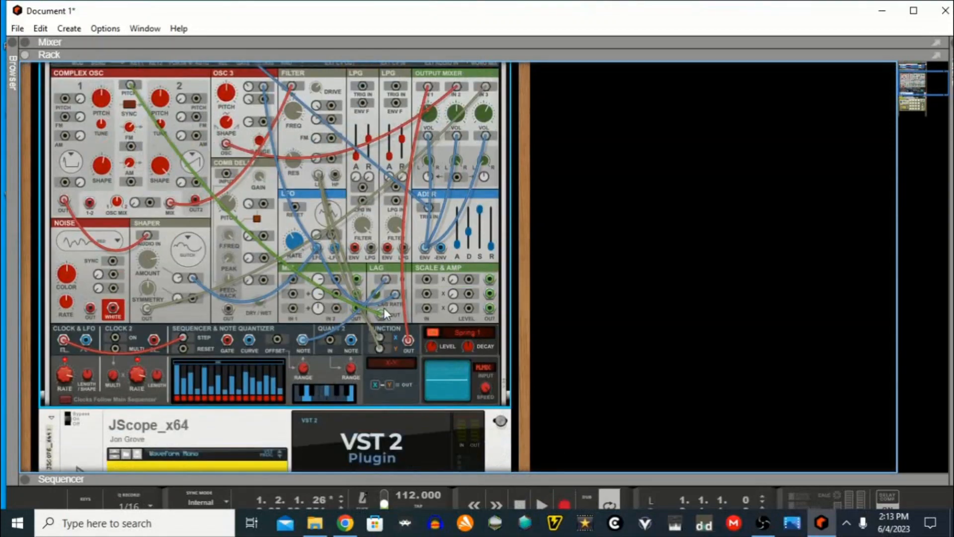
{"action": "scroll", "coordinate": [383, 308], "scroll_direction": "down", "scroll_amount": 3}
{"action": "scroll", "coordinate": [383, 308], "scroll_direction": "down", "scroll_amount": 1}
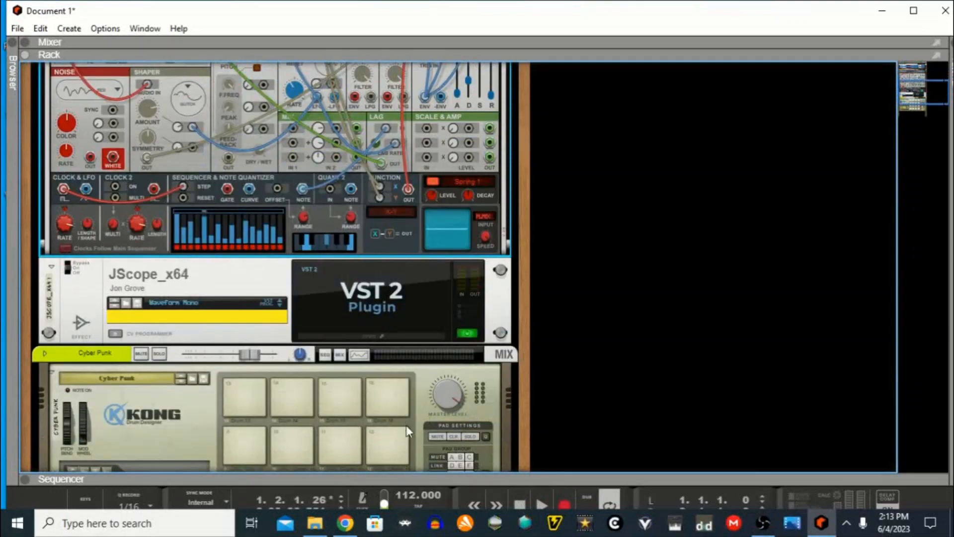
{"action": "left_click", "coordinate": [141, 354]}
{"action": "left_click", "coordinate": [539, 507]}
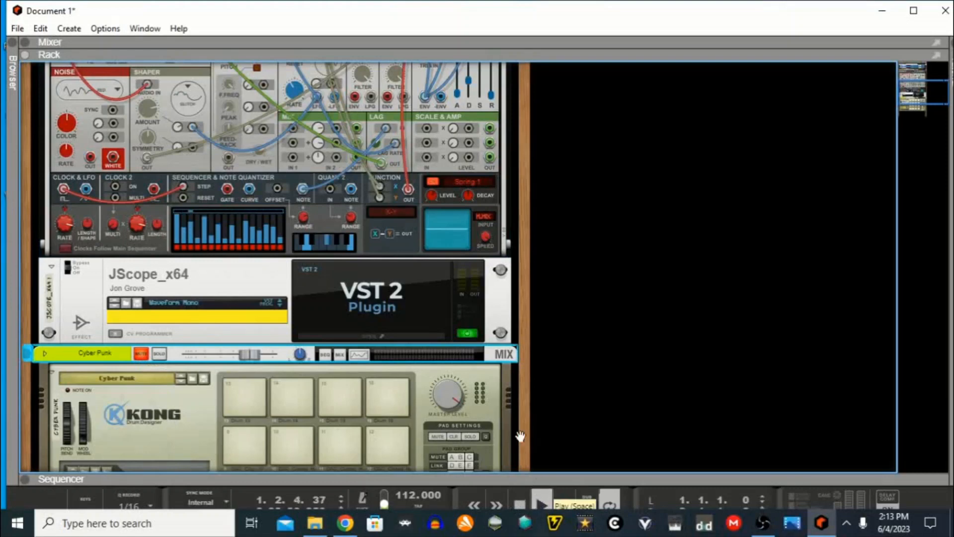
{"action": "scroll", "coordinate": [484, 365], "scroll_direction": "up", "scroll_amount": 2}
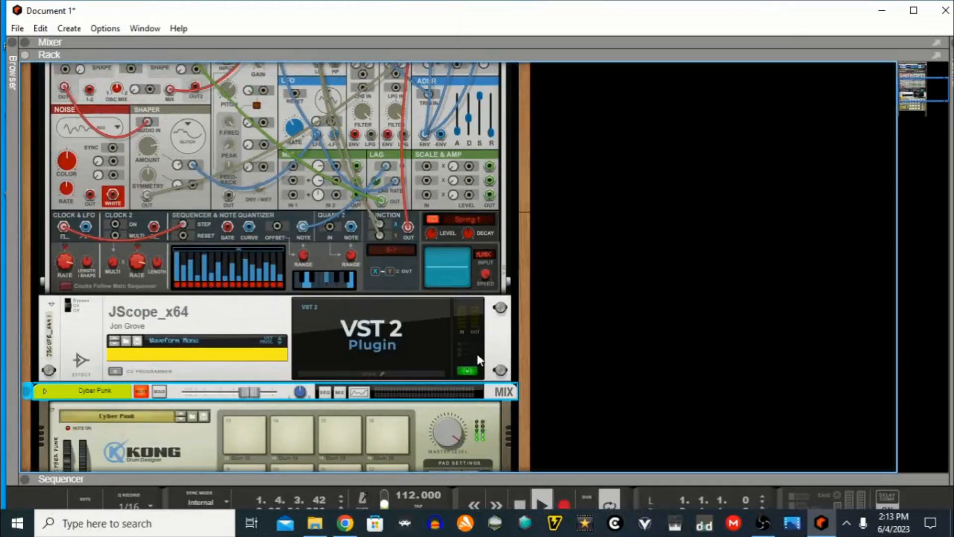
{"action": "left_click", "coordinate": [517, 502]}
{"action": "left_click", "coordinate": [522, 499]}
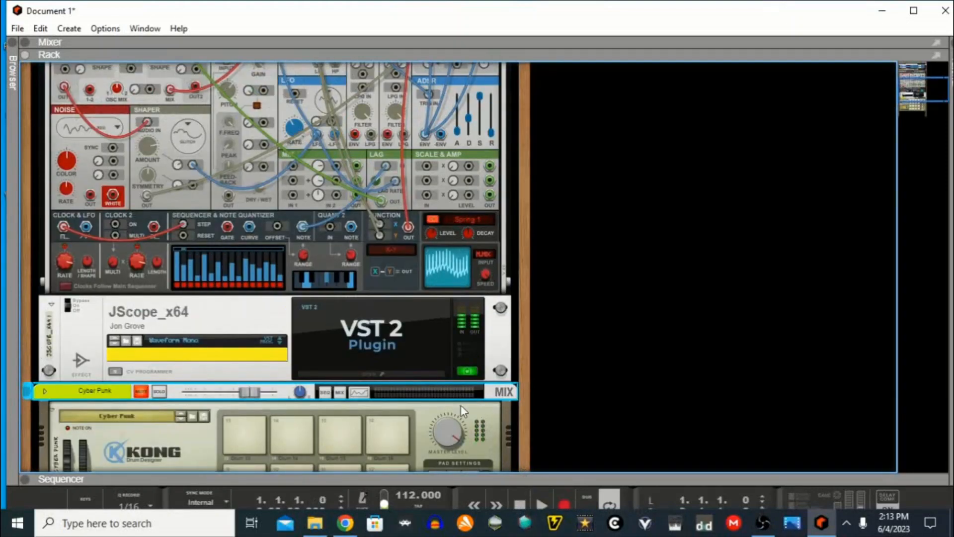
{"action": "scroll", "coordinate": [270, 250], "scroll_direction": "up", "scroll_amount": 2}
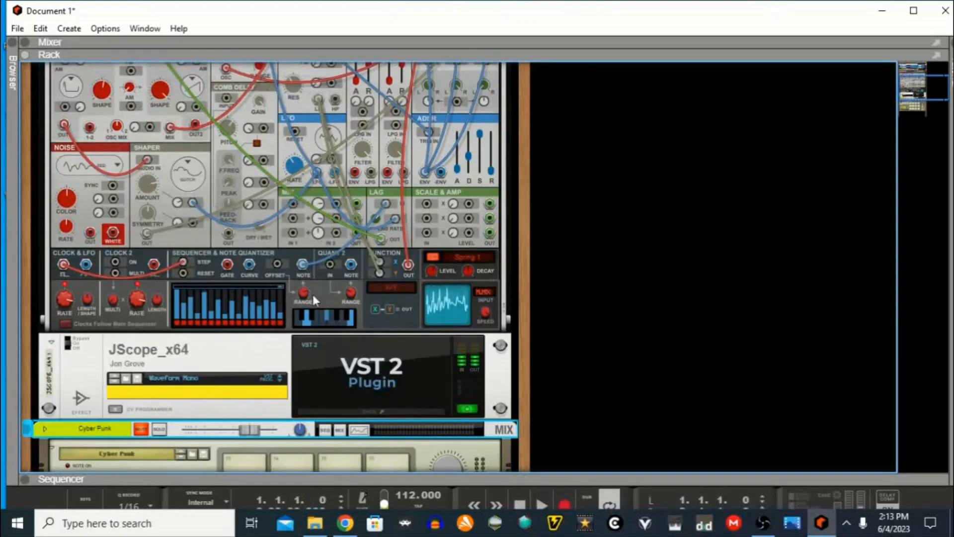
{"action": "scroll", "coordinate": [312, 294], "scroll_direction": "up", "scroll_amount": 2}
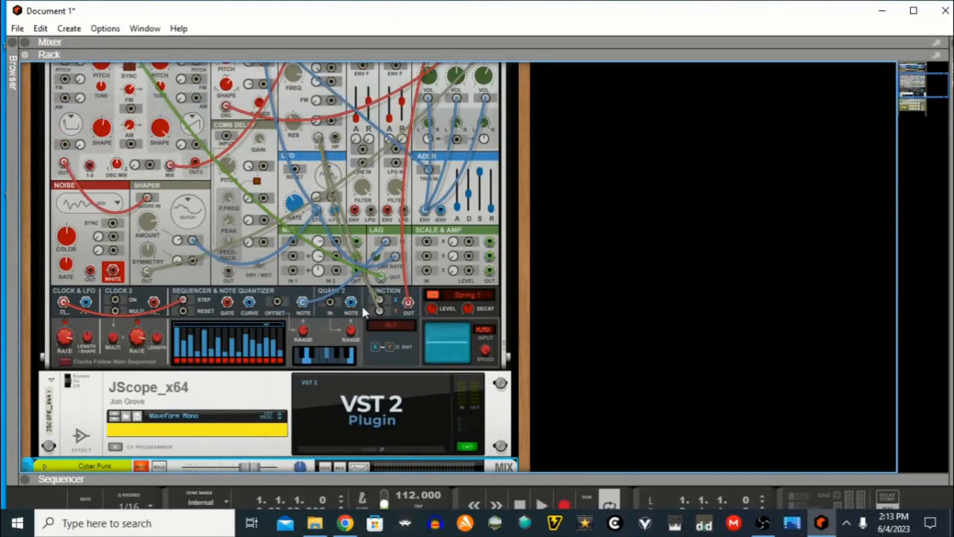
Raise every step in the sequencer's curve to full level
{"action": "scroll", "coordinate": [362, 310], "scroll_direction": "up", "scroll_amount": 2}
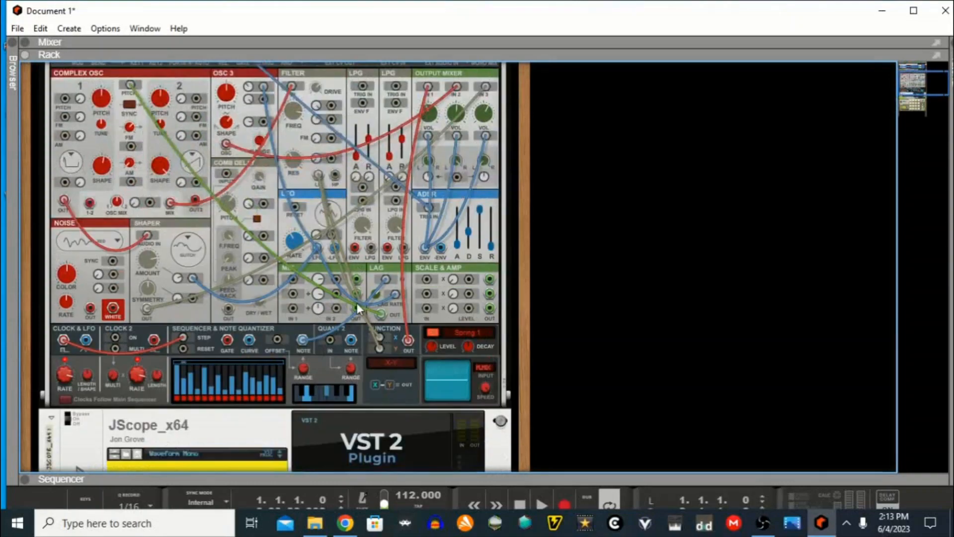
{"action": "left_click", "coordinate": [199, 373]}
{"action": "left_click_drag", "start_coordinate": [211, 372], "coordinate": [304, 376]}
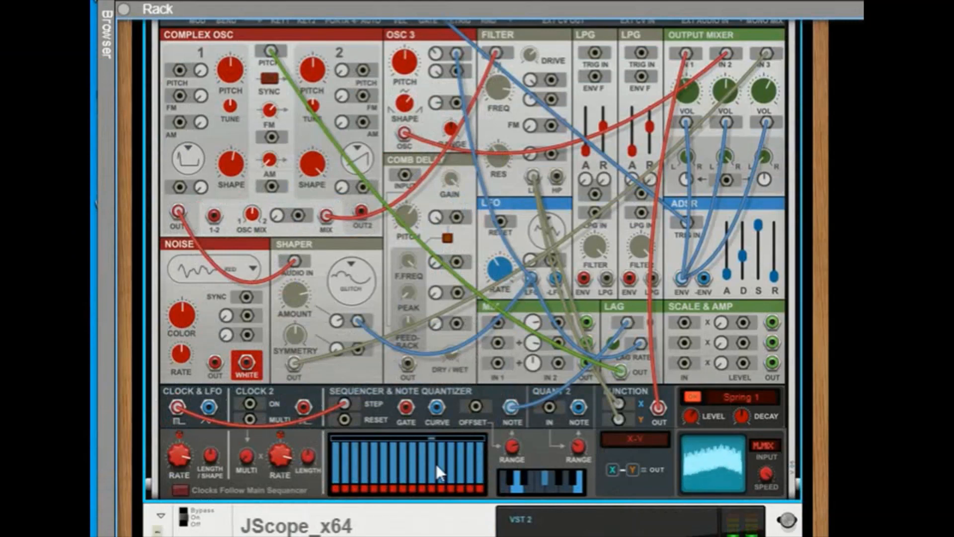
Lower individual steps across the sequencer's curve to different heights to form a new melody
{"action": "left_click", "coordinate": [451, 463]}
{"action": "left_click", "coordinate": [470, 458]}
{"action": "left_click", "coordinate": [385, 453]}
{"action": "left_click", "coordinate": [345, 465]}
{"action": "left_click", "coordinate": [355, 464]}
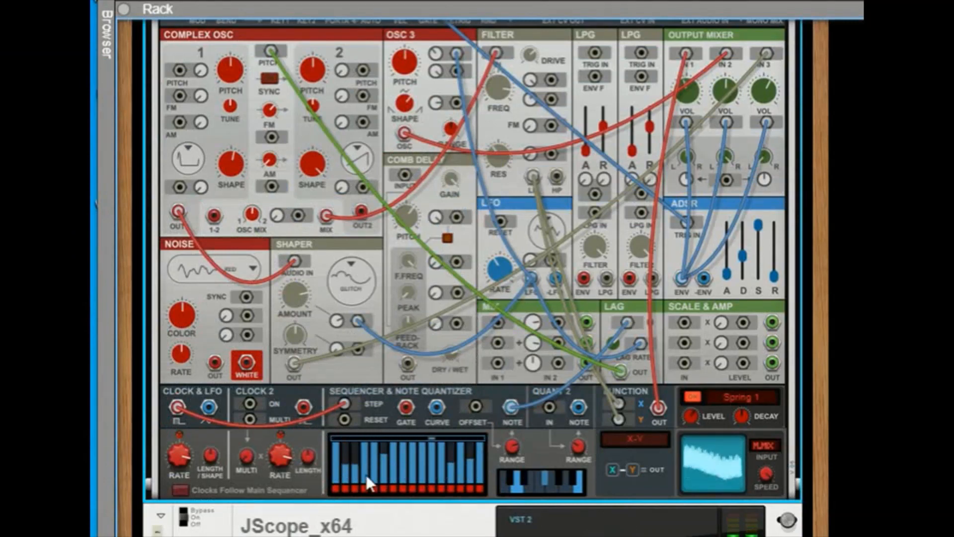
{"action": "left_click", "coordinate": [375, 472]}
{"action": "left_click", "coordinate": [413, 473]}
{"action": "left_click", "coordinate": [395, 473]}
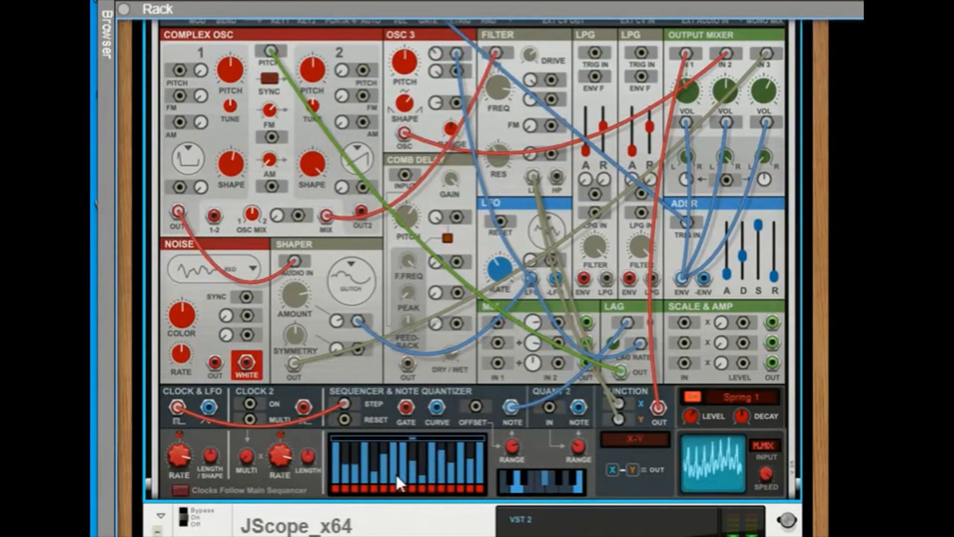
{"action": "left_click", "coordinate": [404, 457]}
{"action": "left_click", "coordinate": [413, 460]}
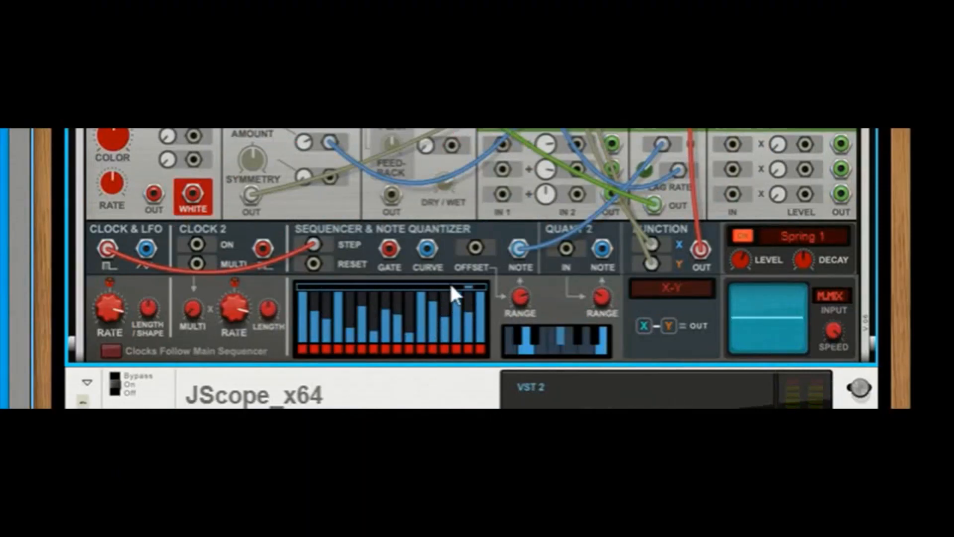
Shorten the sequencer pattern to its first four steps, and extend it to 13 steps
{"action": "left_click_drag", "start_coordinate": [485, 292], "coordinate": [341, 289]}
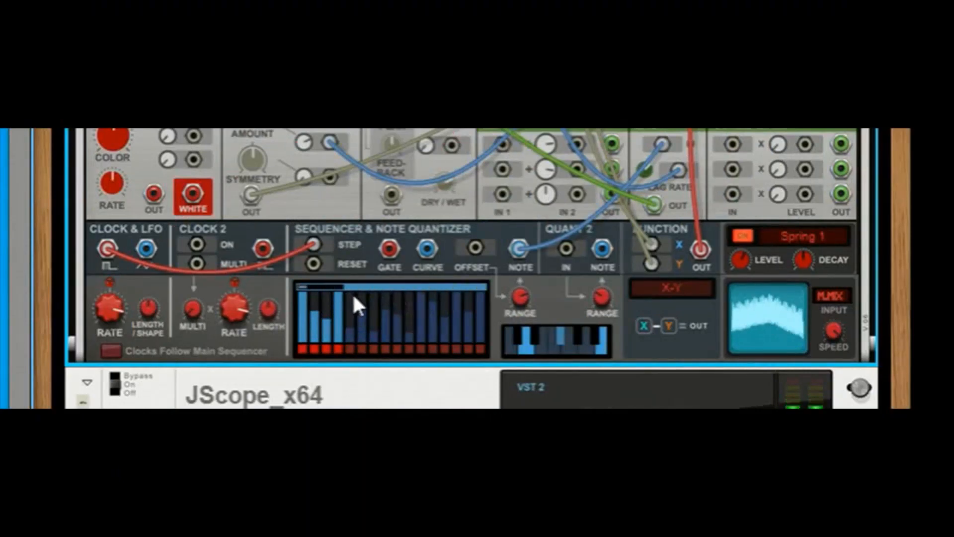
{"action": "left_click_drag", "start_coordinate": [351, 294], "coordinate": [474, 284]}
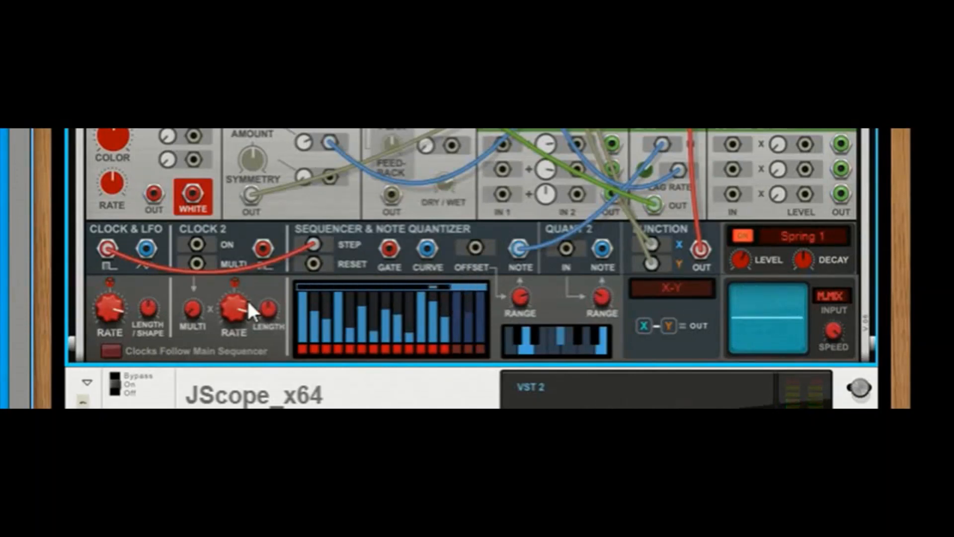
{"action": "left_click_drag", "start_coordinate": [146, 305], "coordinate": [175, 264]}
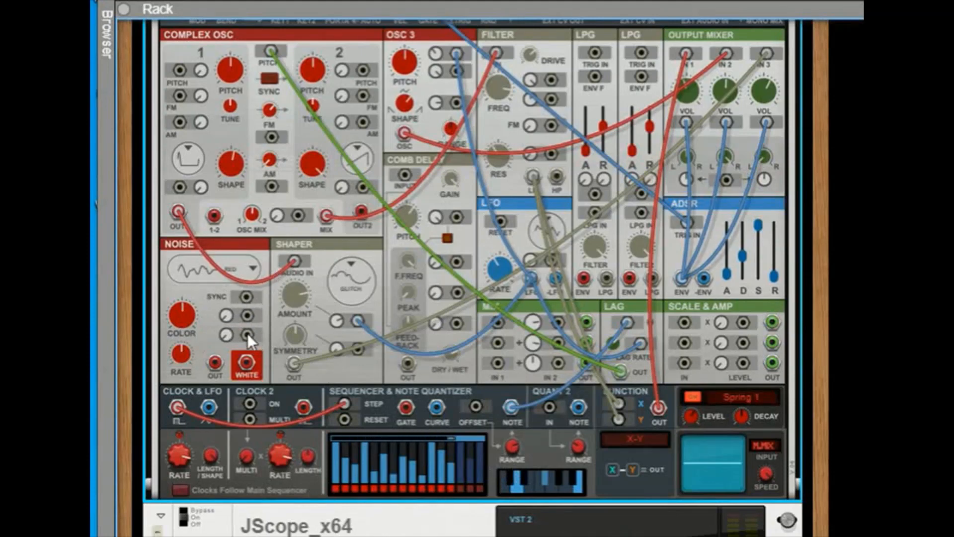
Examine the noise types available in the Noise module and keep Red selected
{"action": "left_click", "coordinate": [227, 266]}
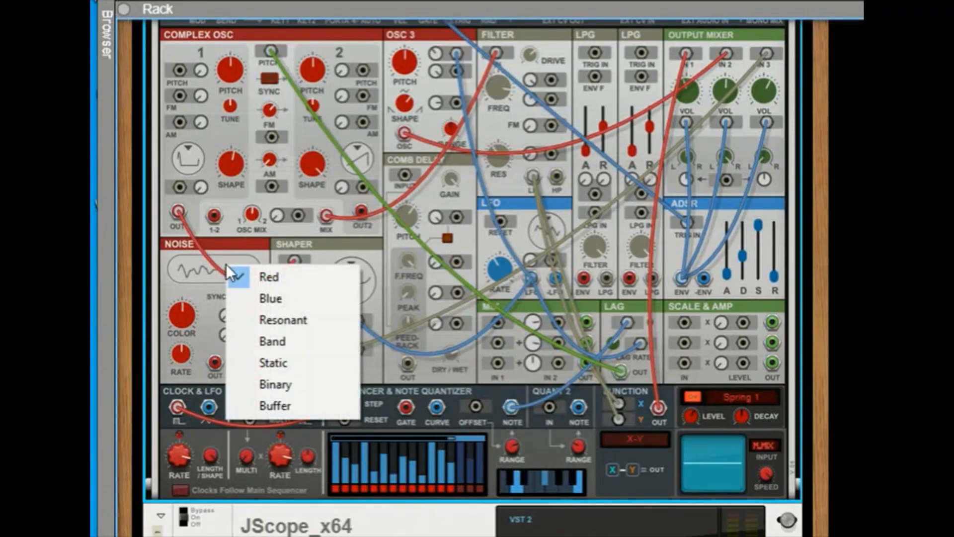
{"action": "left_click", "coordinate": [223, 264]}
{"action": "left_click", "coordinate": [206, 267]}
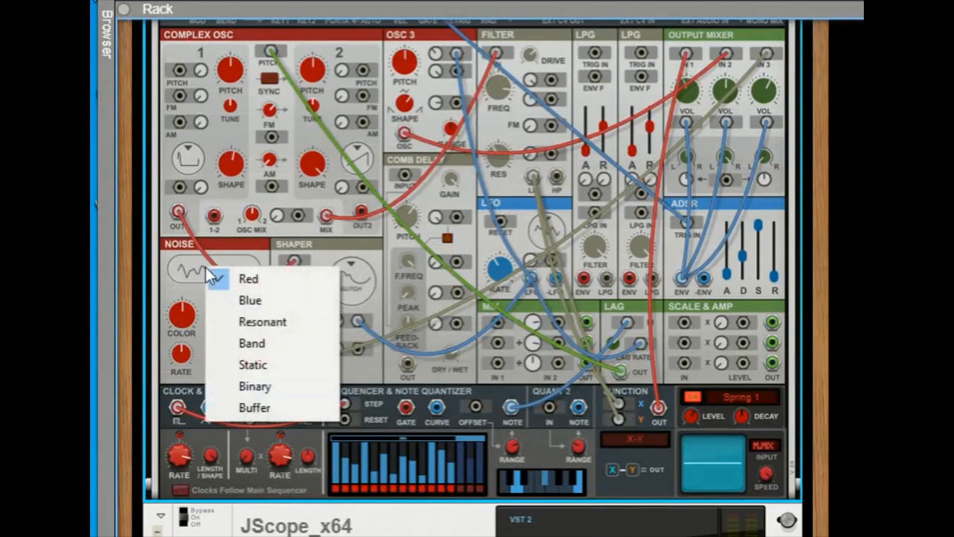
{"action": "left_click", "coordinate": [211, 276]}
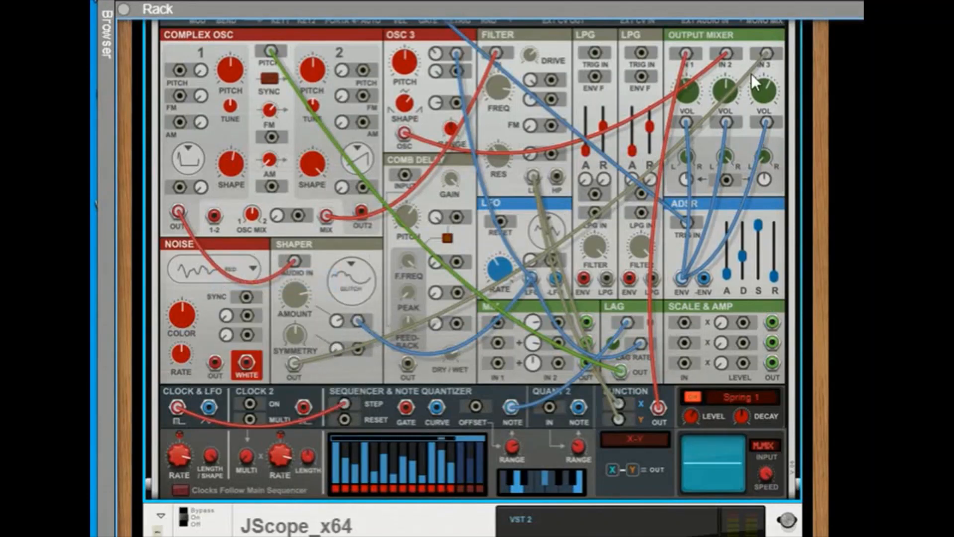
Route the Shaper output through the Comb Delay into output mixer input 3, and adjust the Comb Delay's pitch
{"action": "left_click_drag", "start_coordinate": [767, 54], "coordinate": [403, 174]}
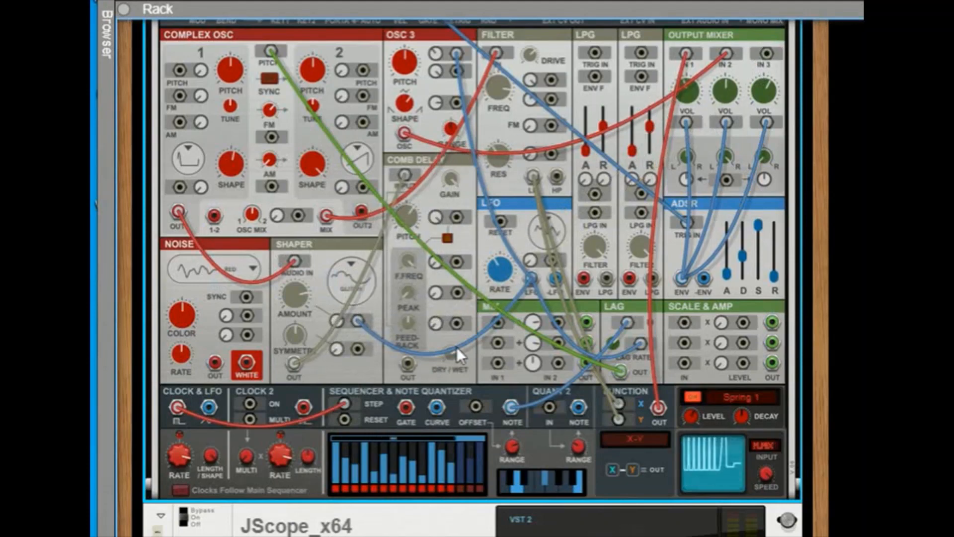
{"action": "left_click_drag", "start_coordinate": [407, 362], "coordinate": [769, 54]}
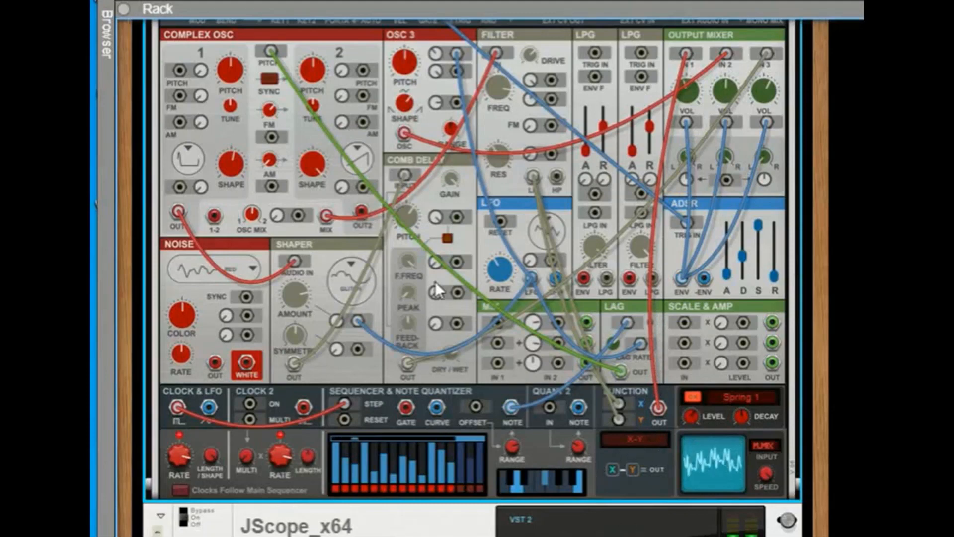
{"action": "left_click_drag", "start_coordinate": [413, 213], "coordinate": [403, 283]}
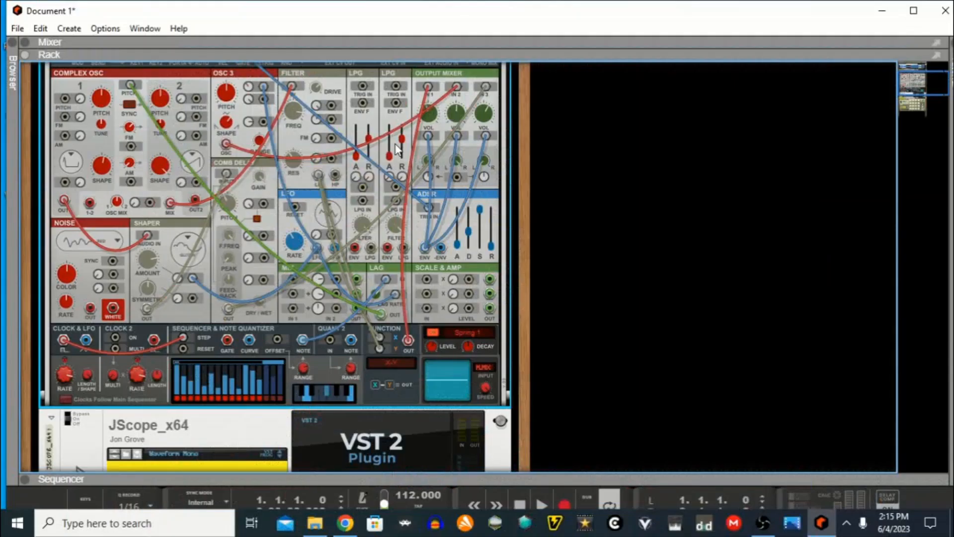
{"action": "scroll", "coordinate": [397, 150], "scroll_direction": "up", "scroll_amount": 2}
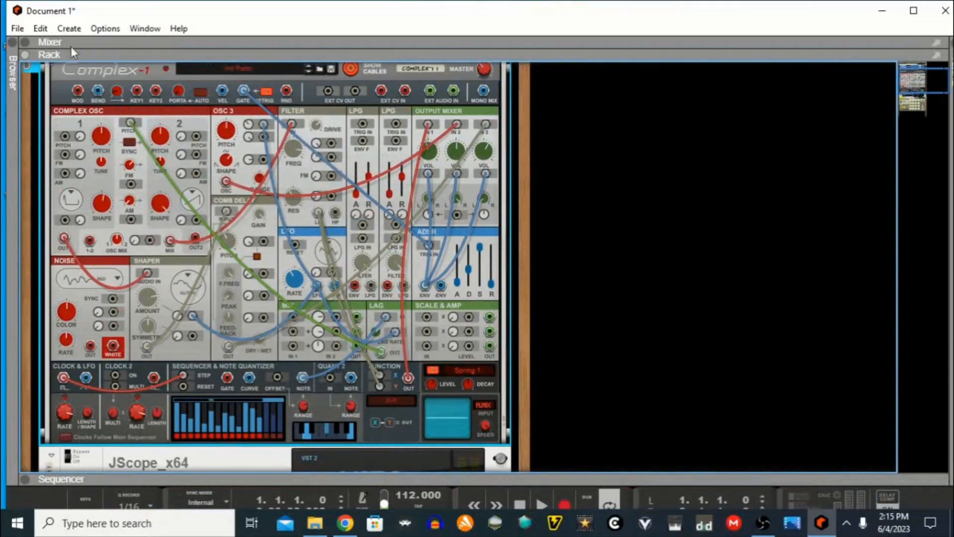